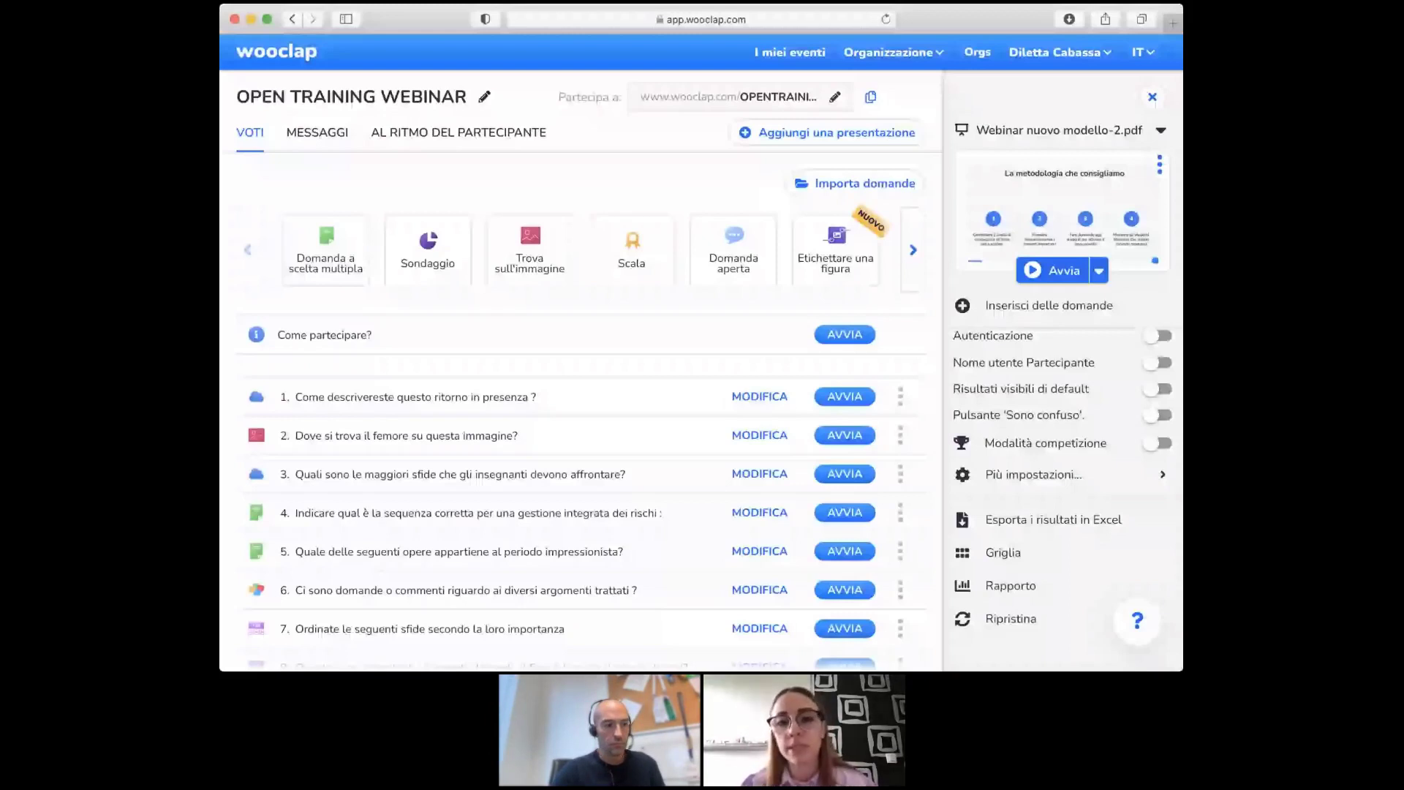
- Review the options for importing a presentation and the list of presentations attached to the event
click(872, 131)
click(952, 122)
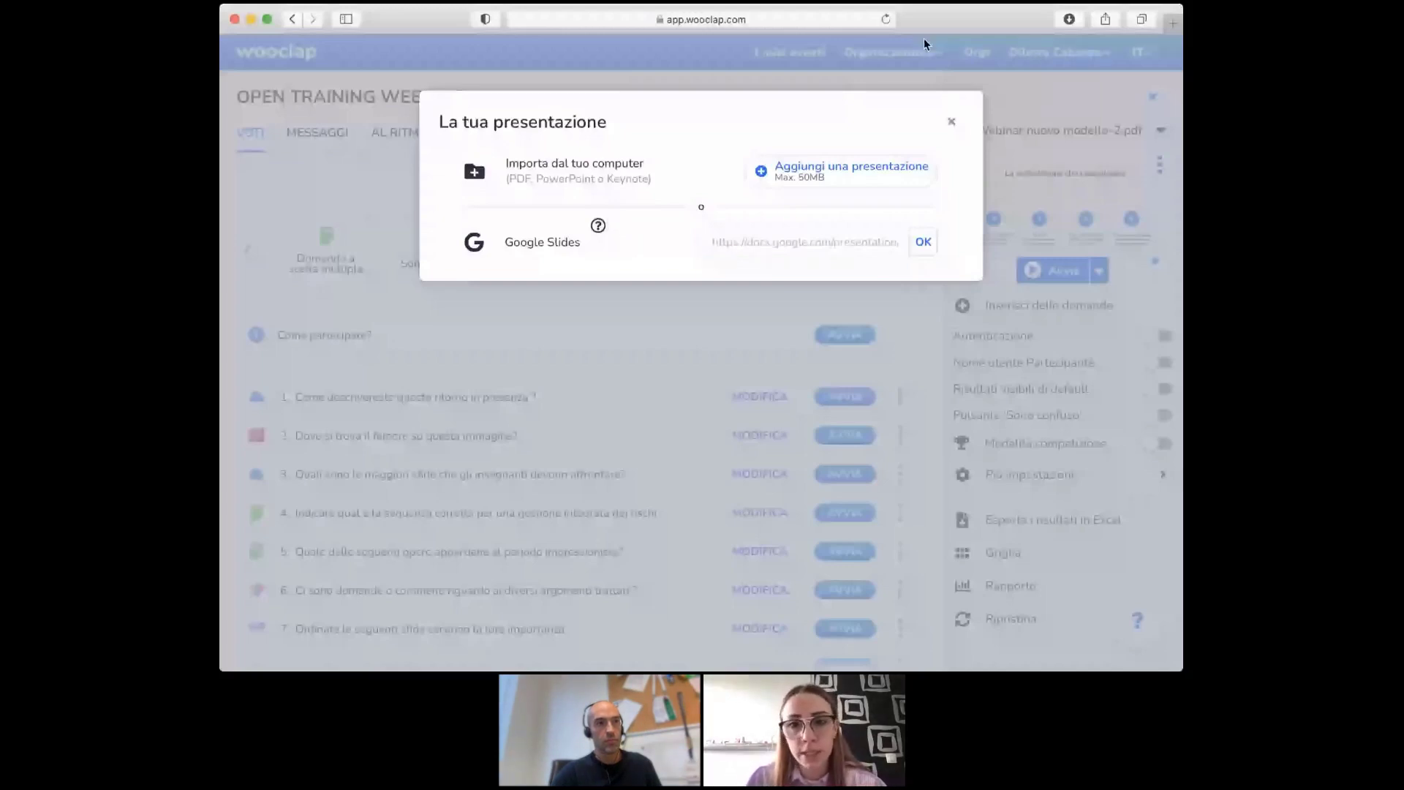
click(953, 124)
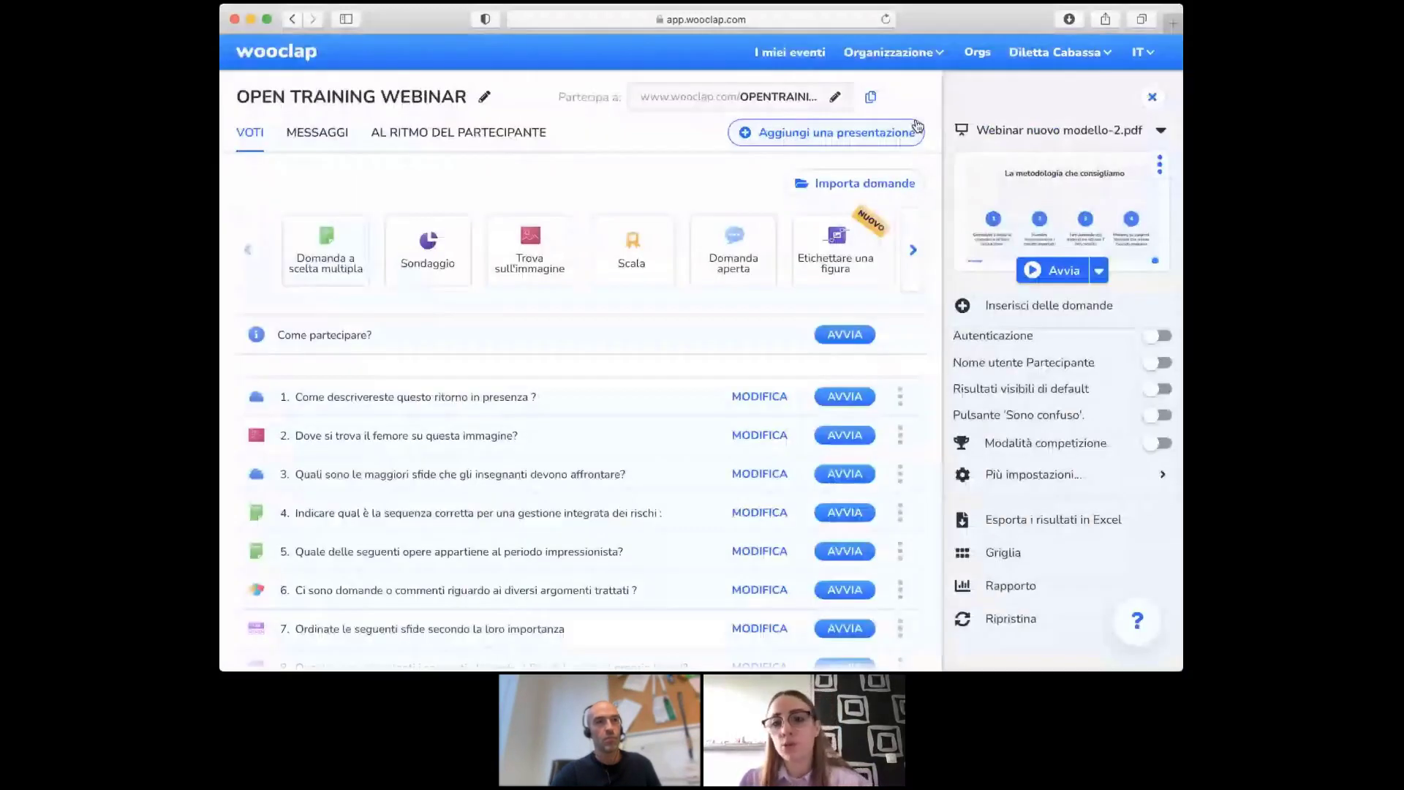
click(1104, 142)
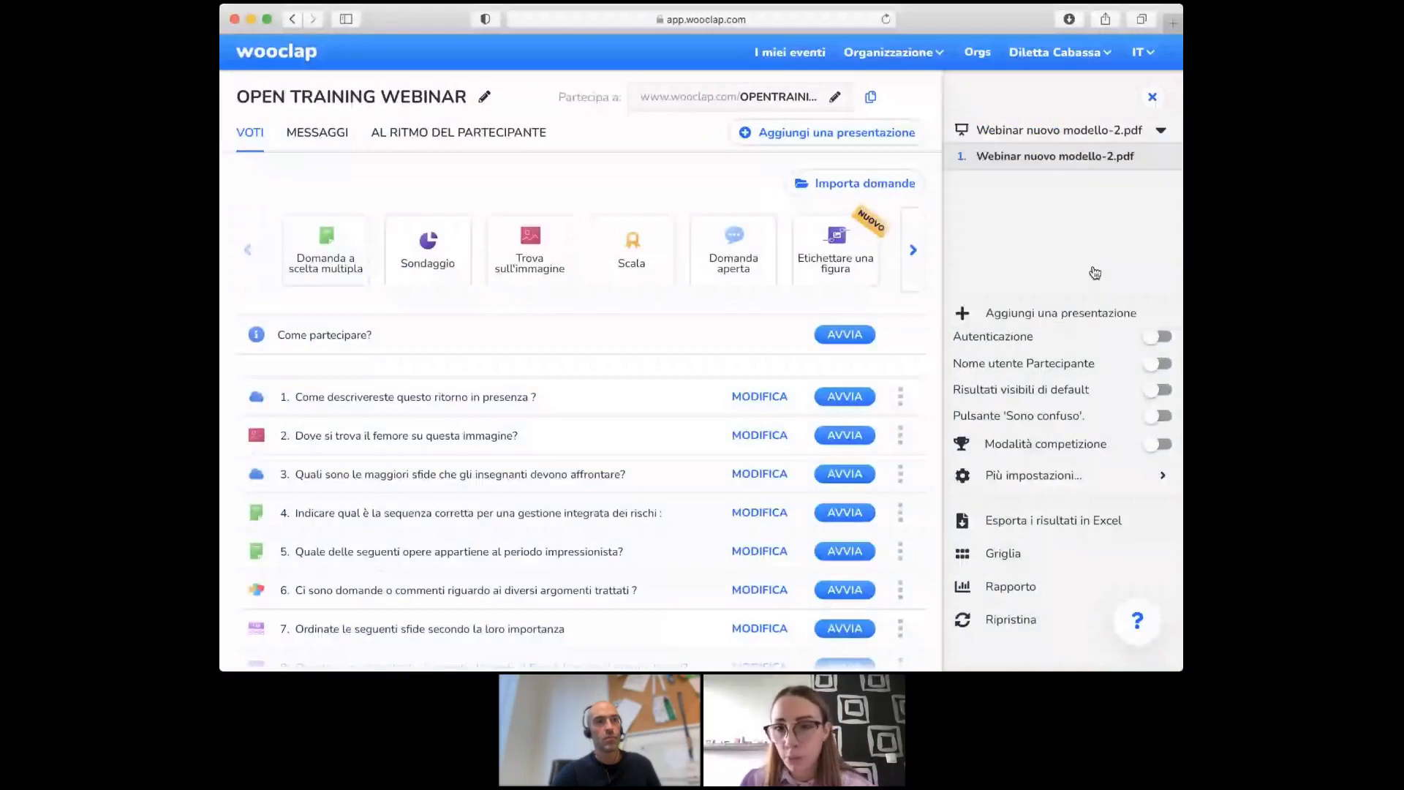
click(1095, 273)
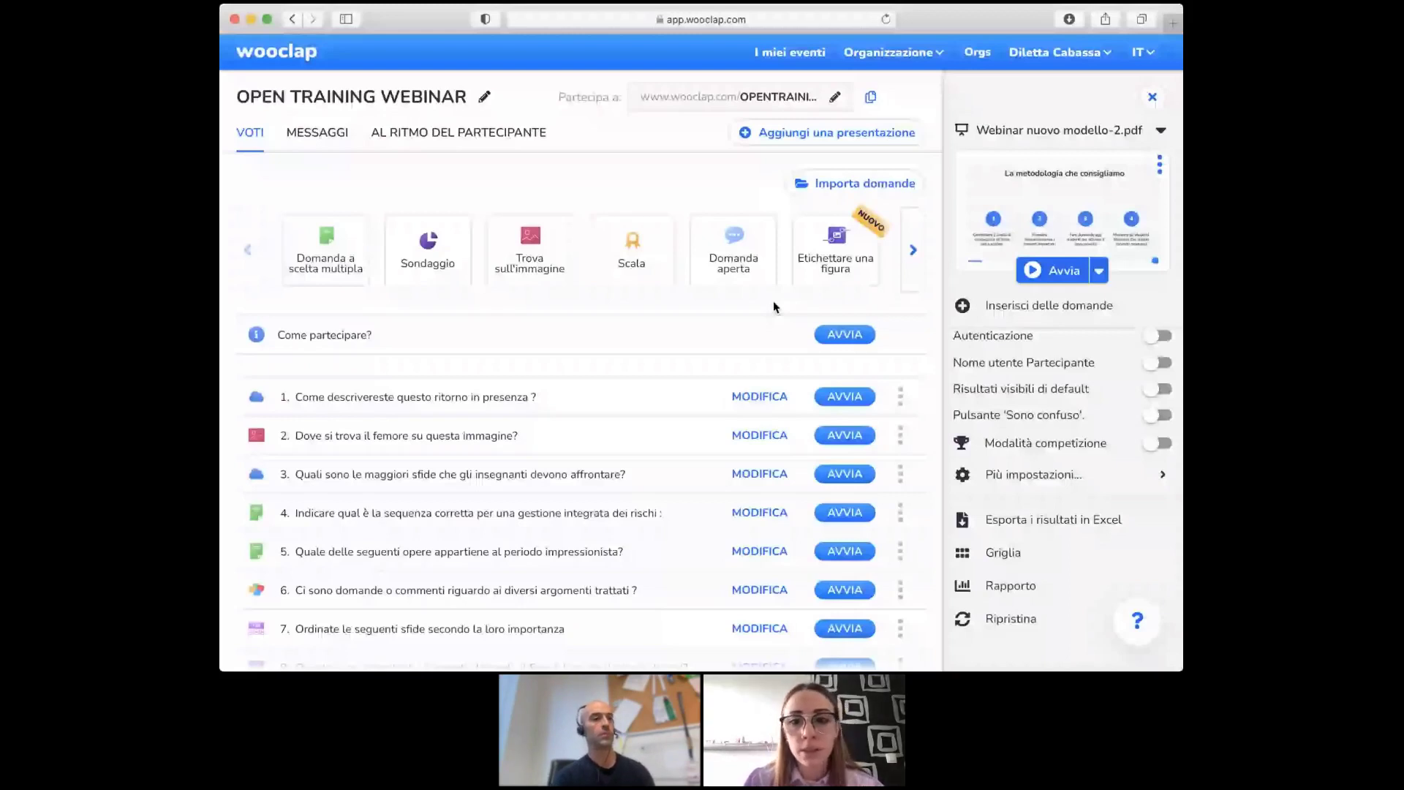
- Create and save a multiple-choice question titled "domanda" with answers "a" and "b", marking "b" as correct
click(916, 249)
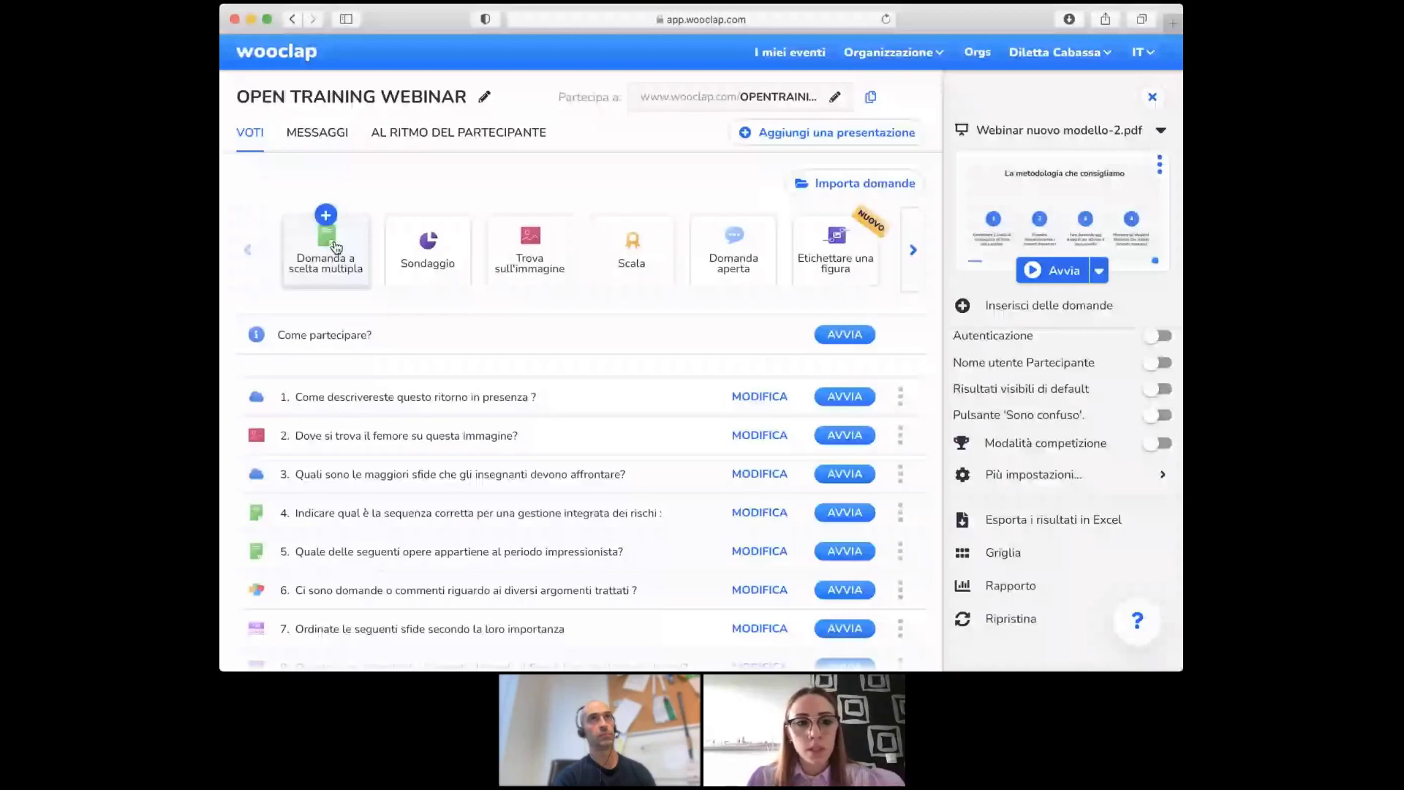
click(336, 247)
text(doman)
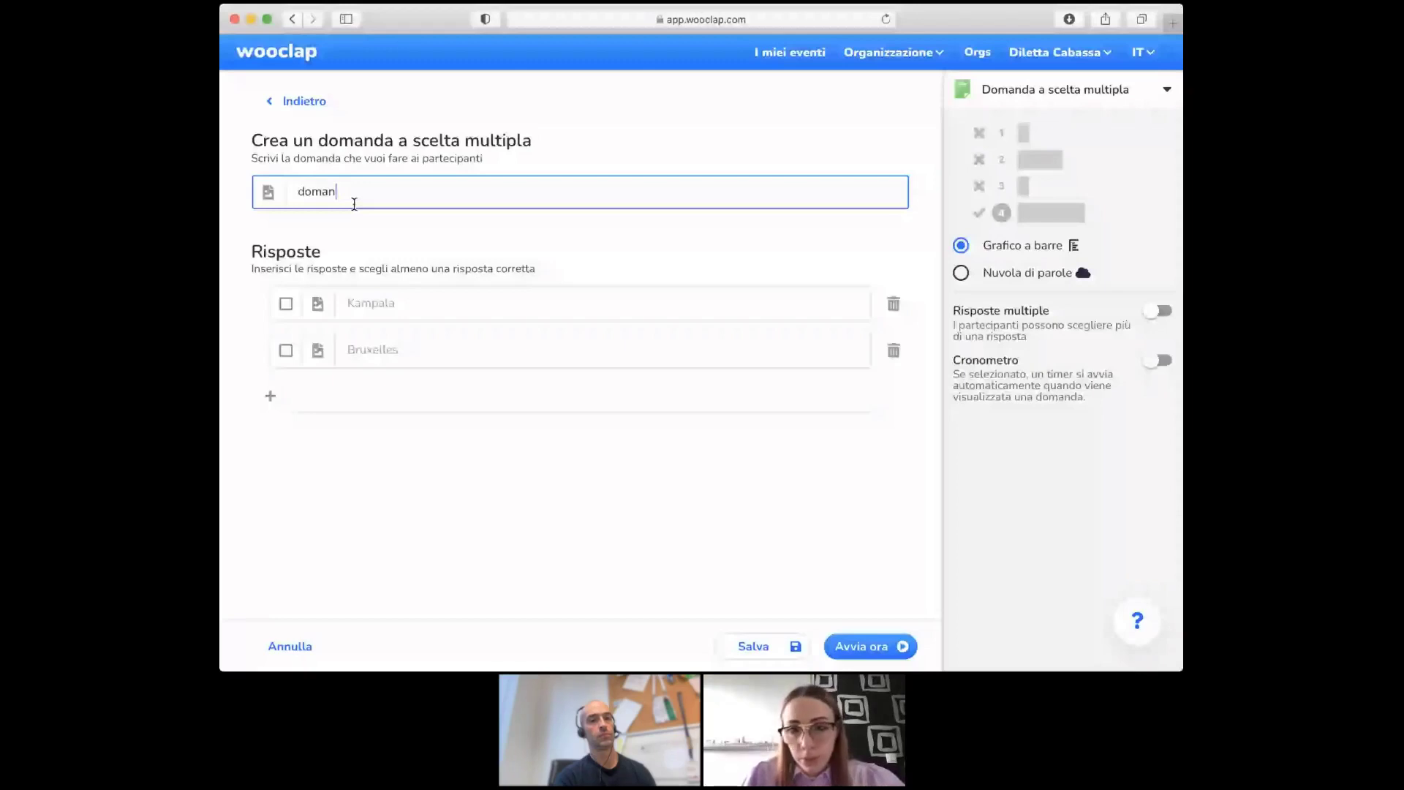
text(da)
click(398, 304)
text(a)
click(398, 361)
text(b)
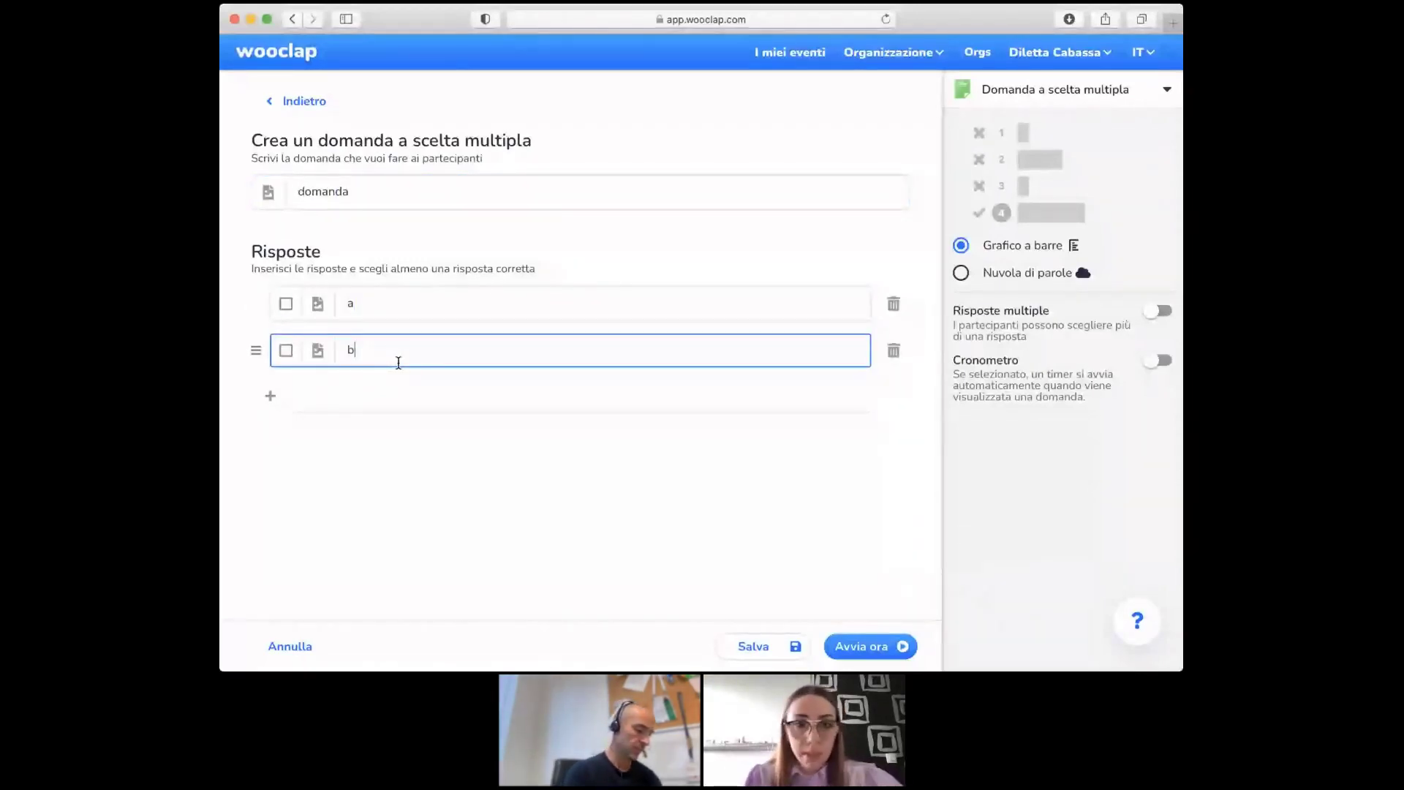
click(288, 351)
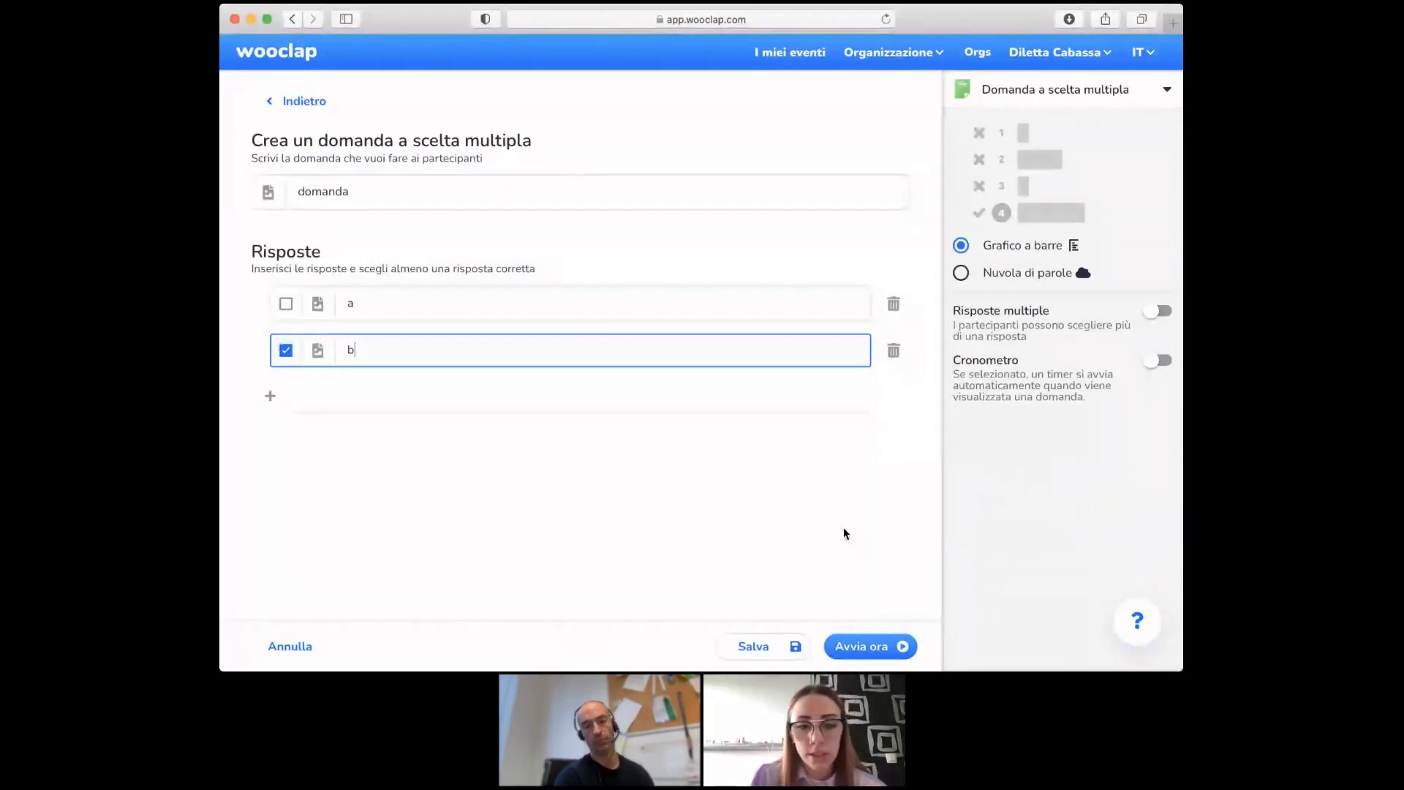
click(746, 647)
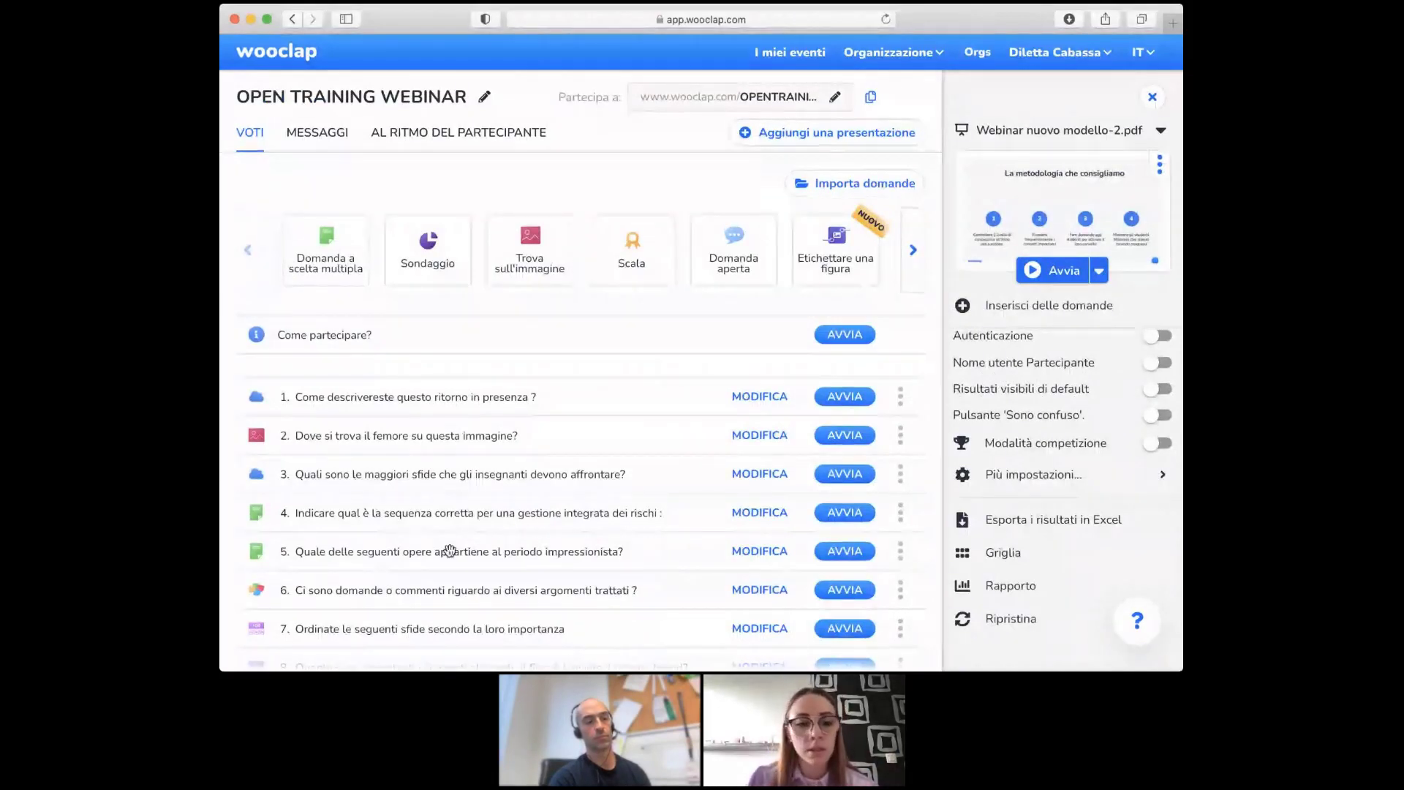
- Locate the new "domanda" question at the end of the event's question list
scroll(450, 551, down, 15)
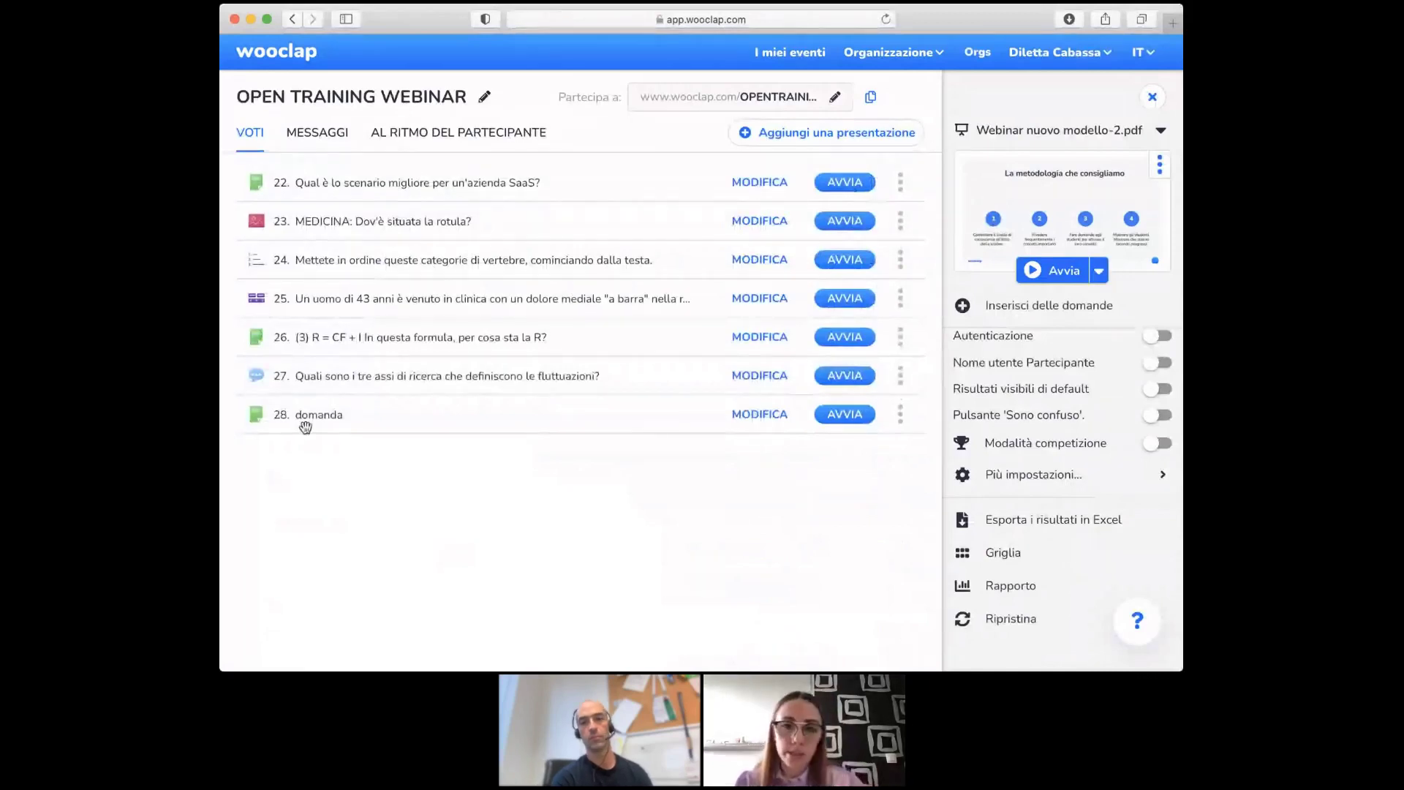
drag(304, 420, 336, 413)
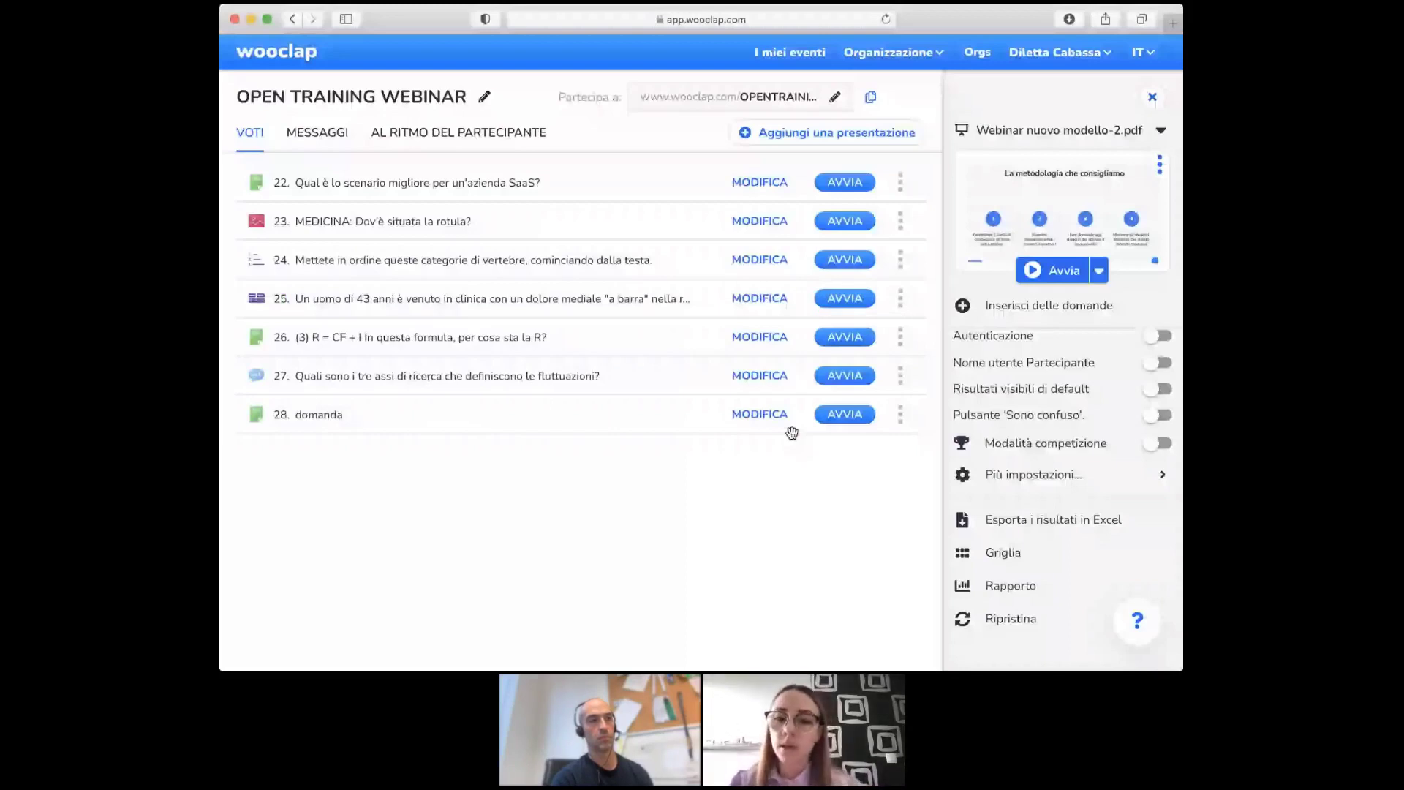
scroll(792, 433, up, 15)
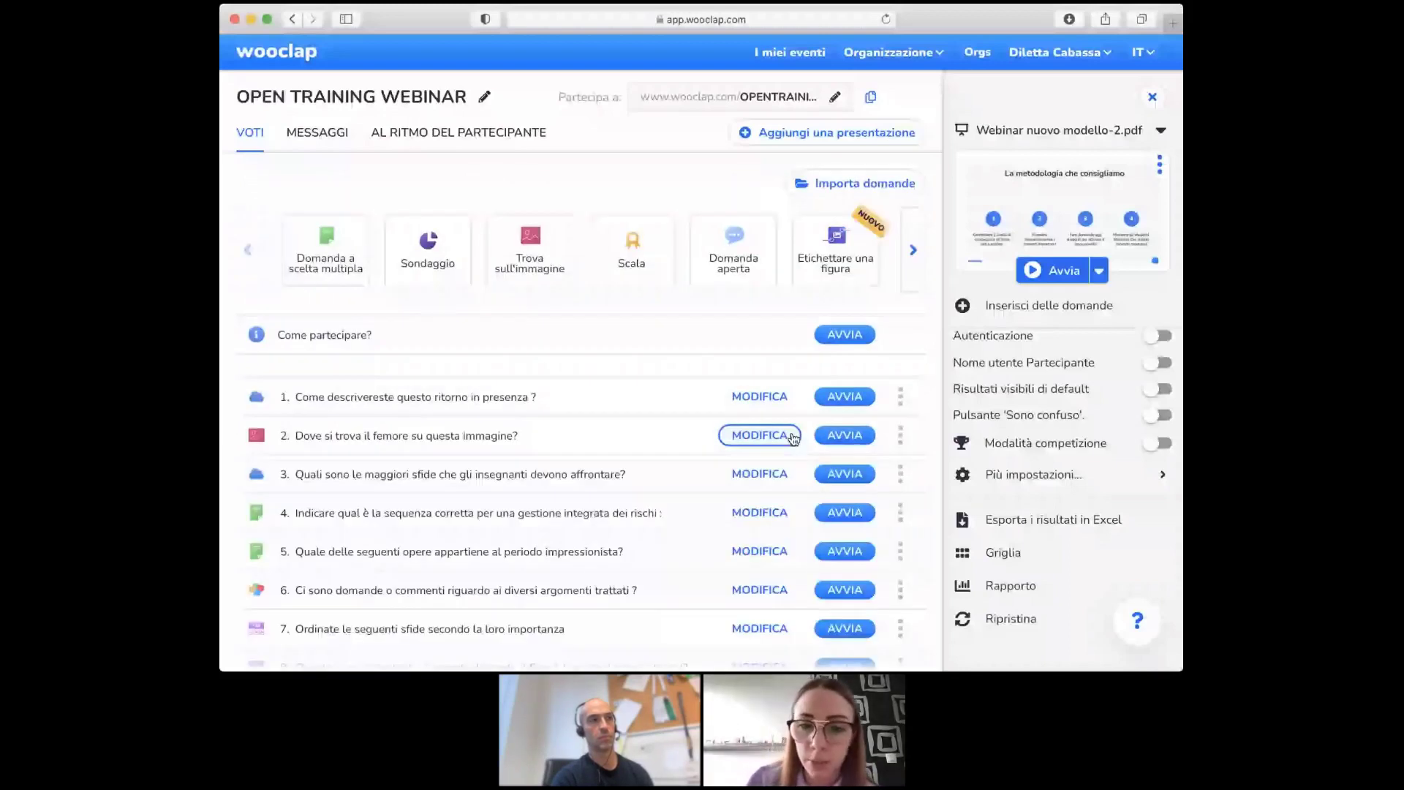
- Insert the "domanda" question into the presentation right after the "Come descrivereste questo ritorno in presenza ?" question and save the presentation
click(794, 437)
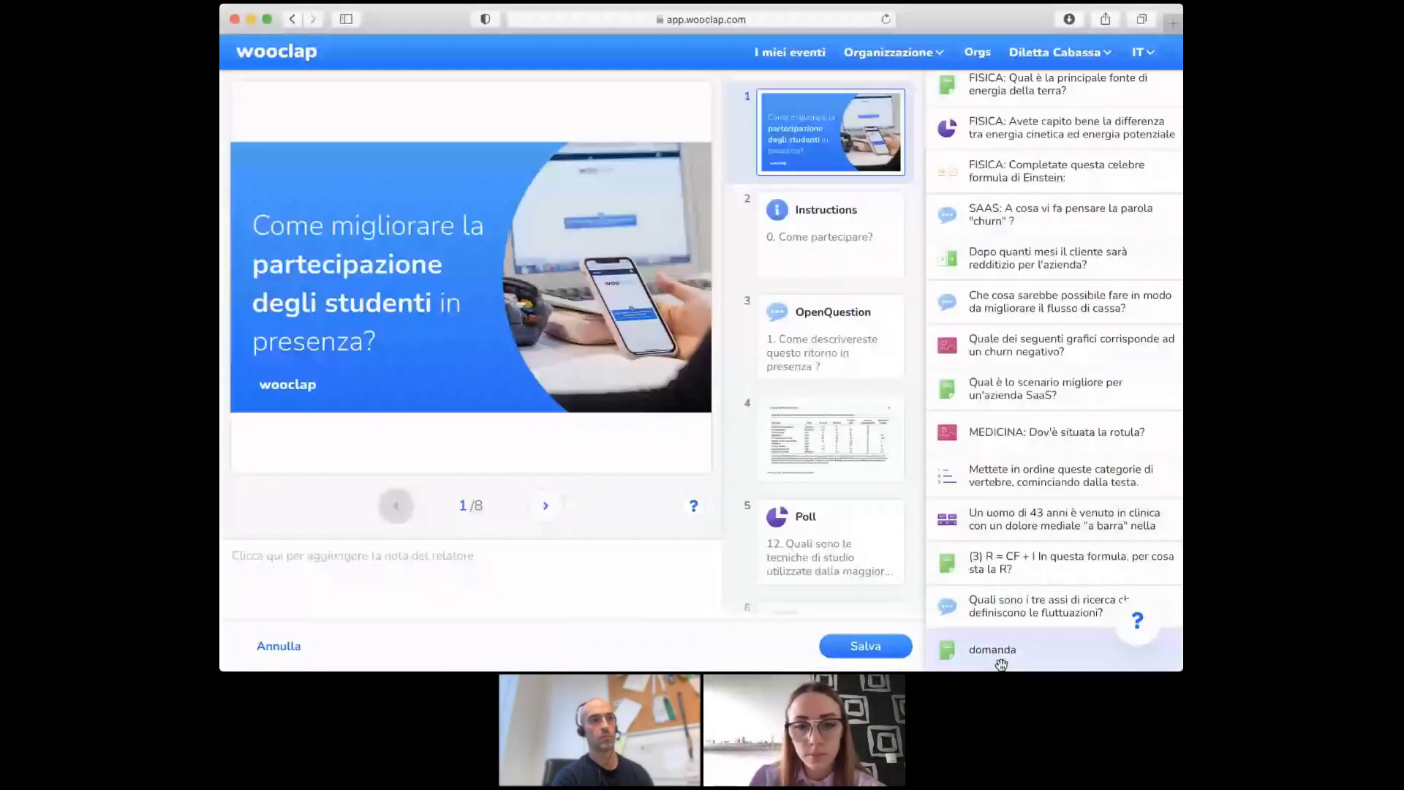
drag(1001, 664, 915, 630)
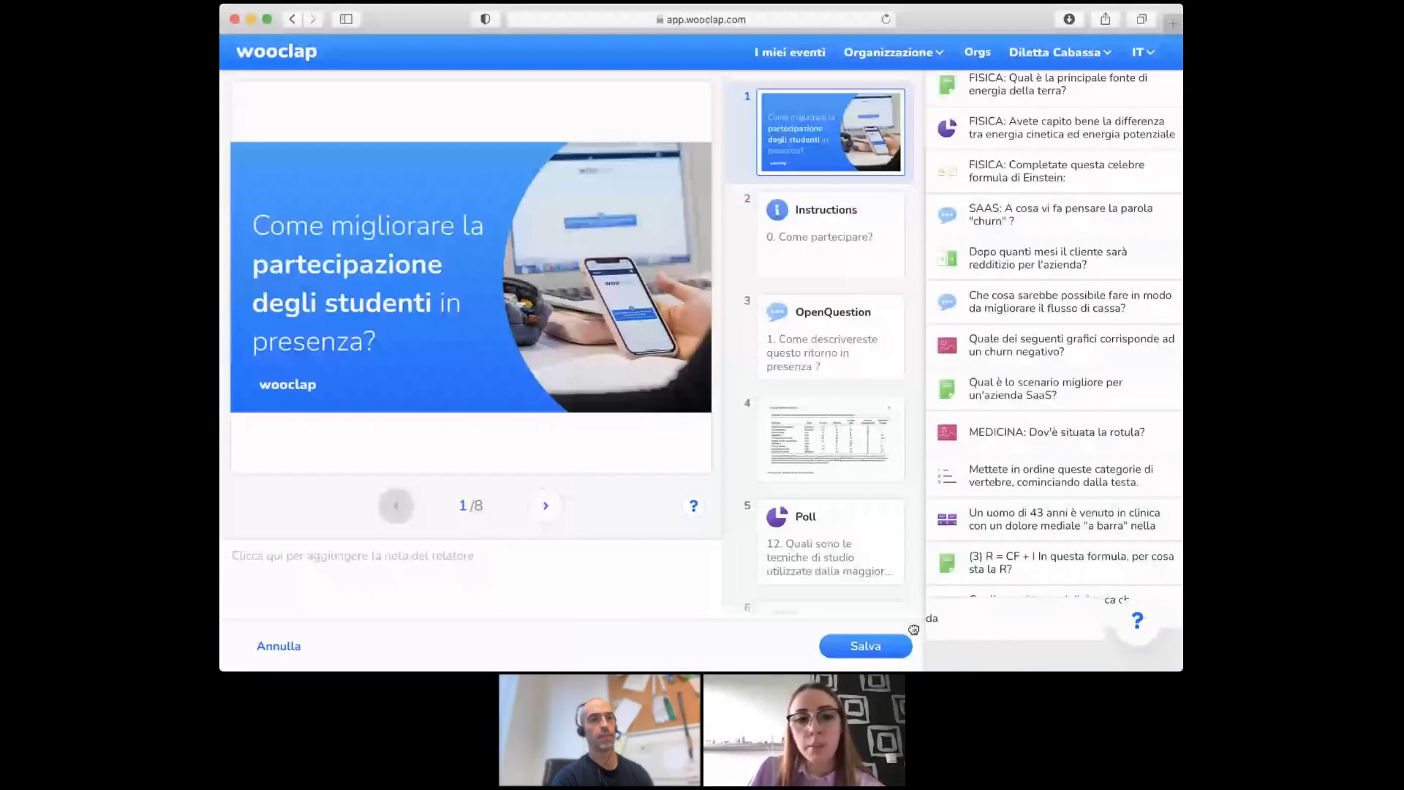
drag(914, 630, 752, 380)
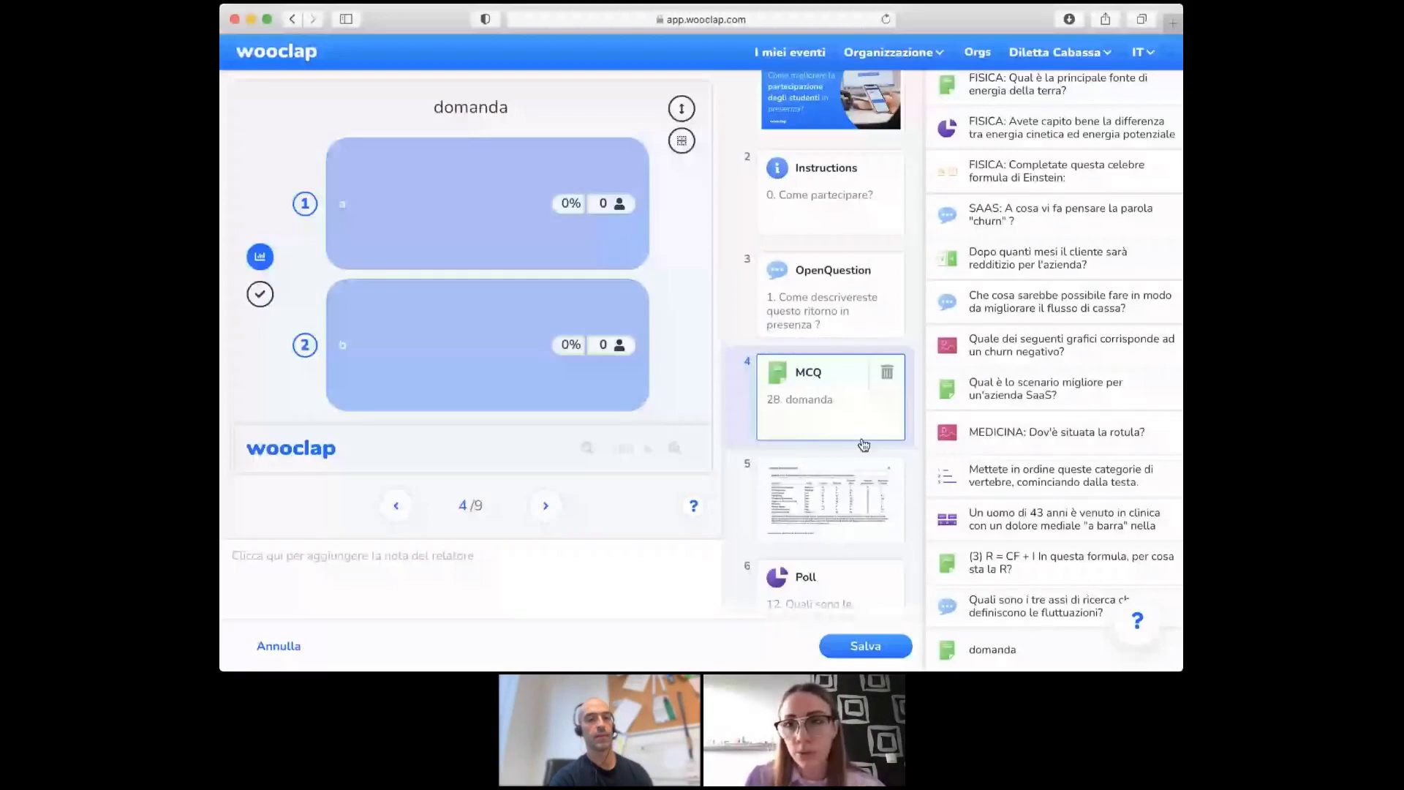
click(875, 647)
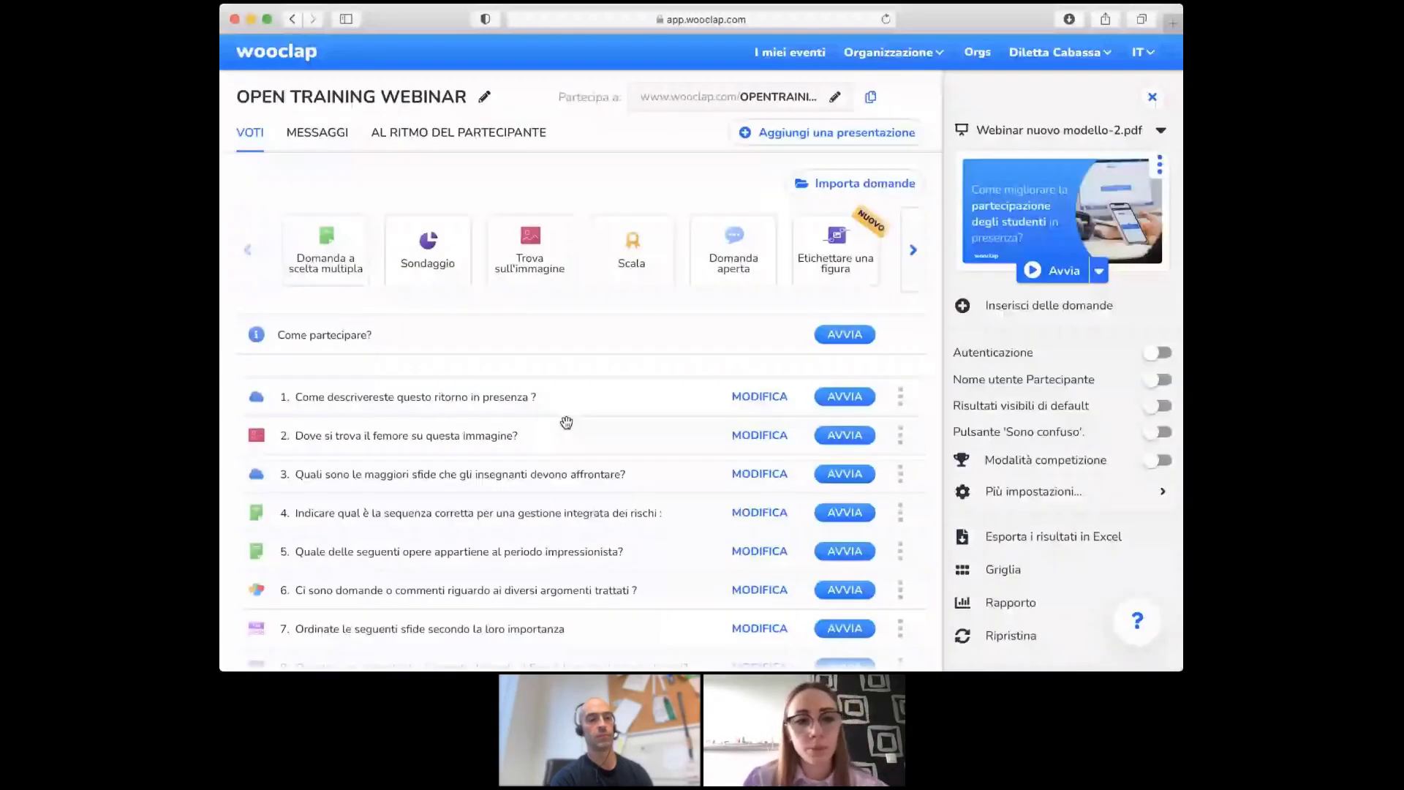
click(385, 270)
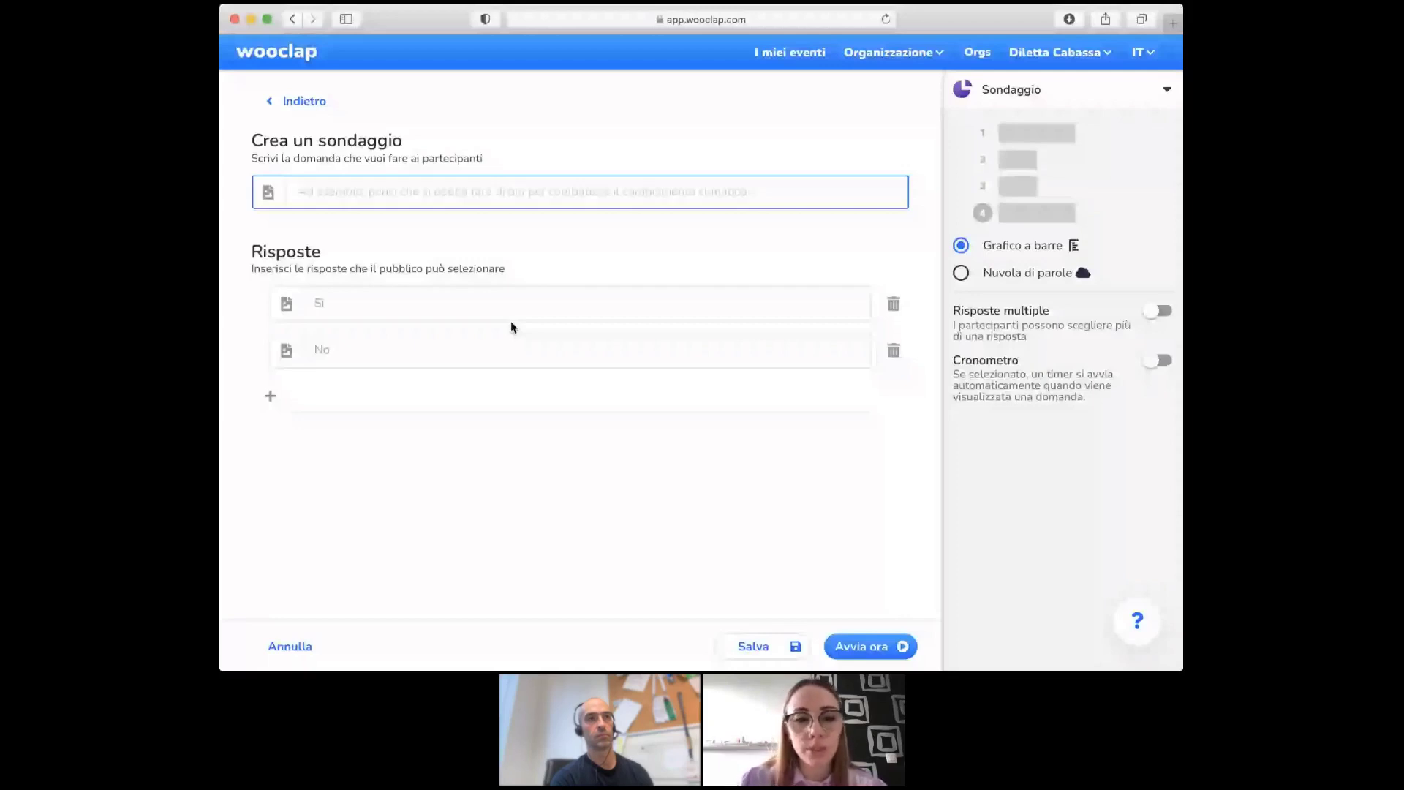
click(270, 396)
click(270, 443)
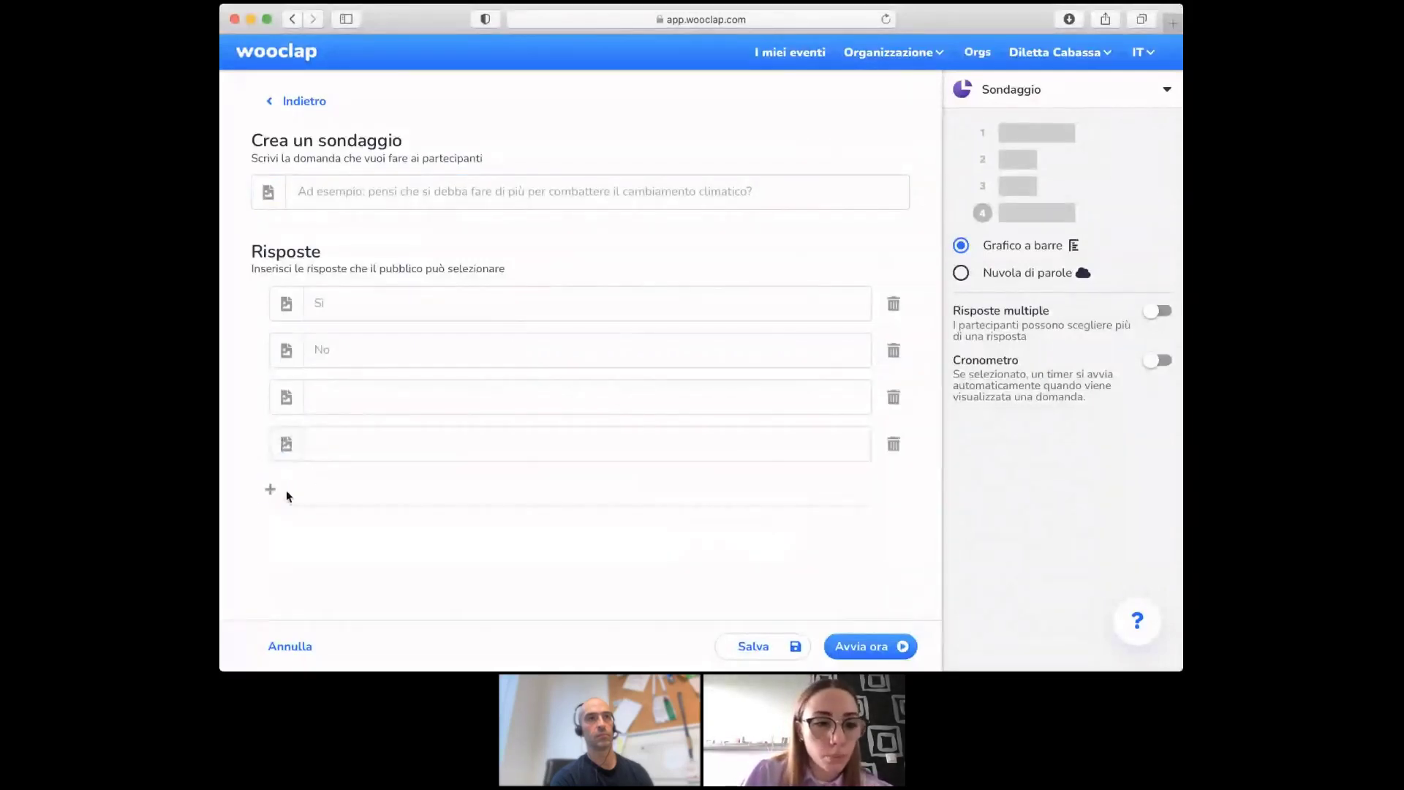
click(272, 492)
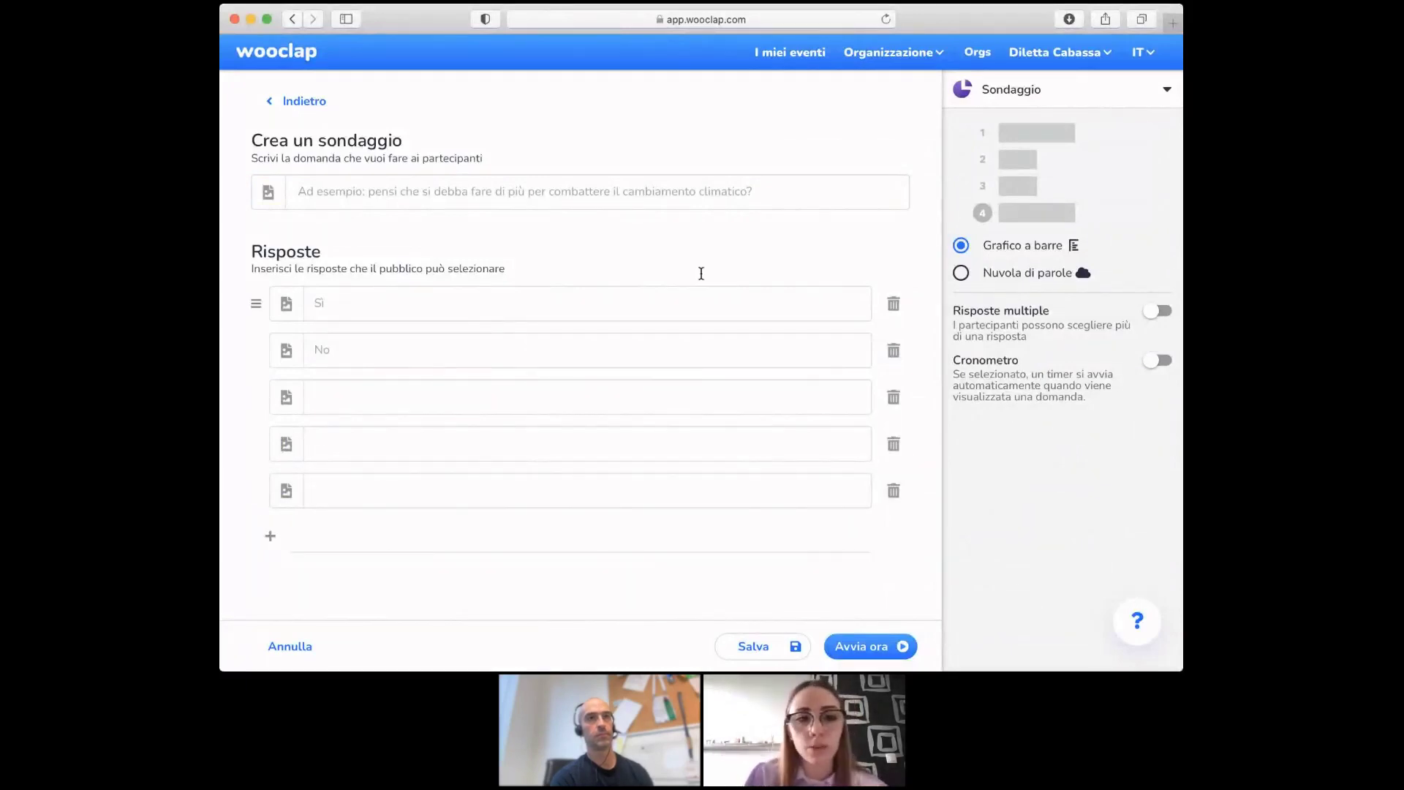
click(1157, 363)
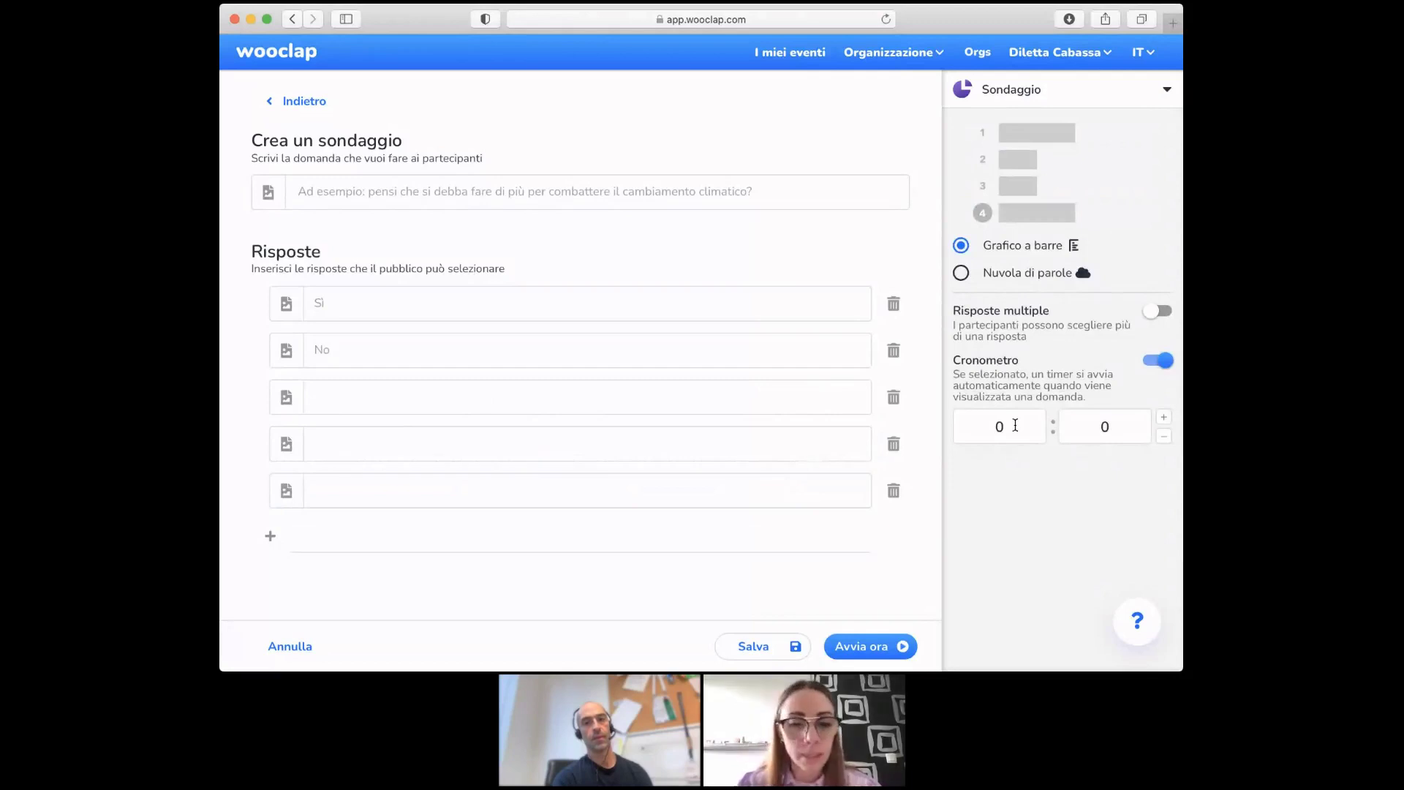
click(307, 647)
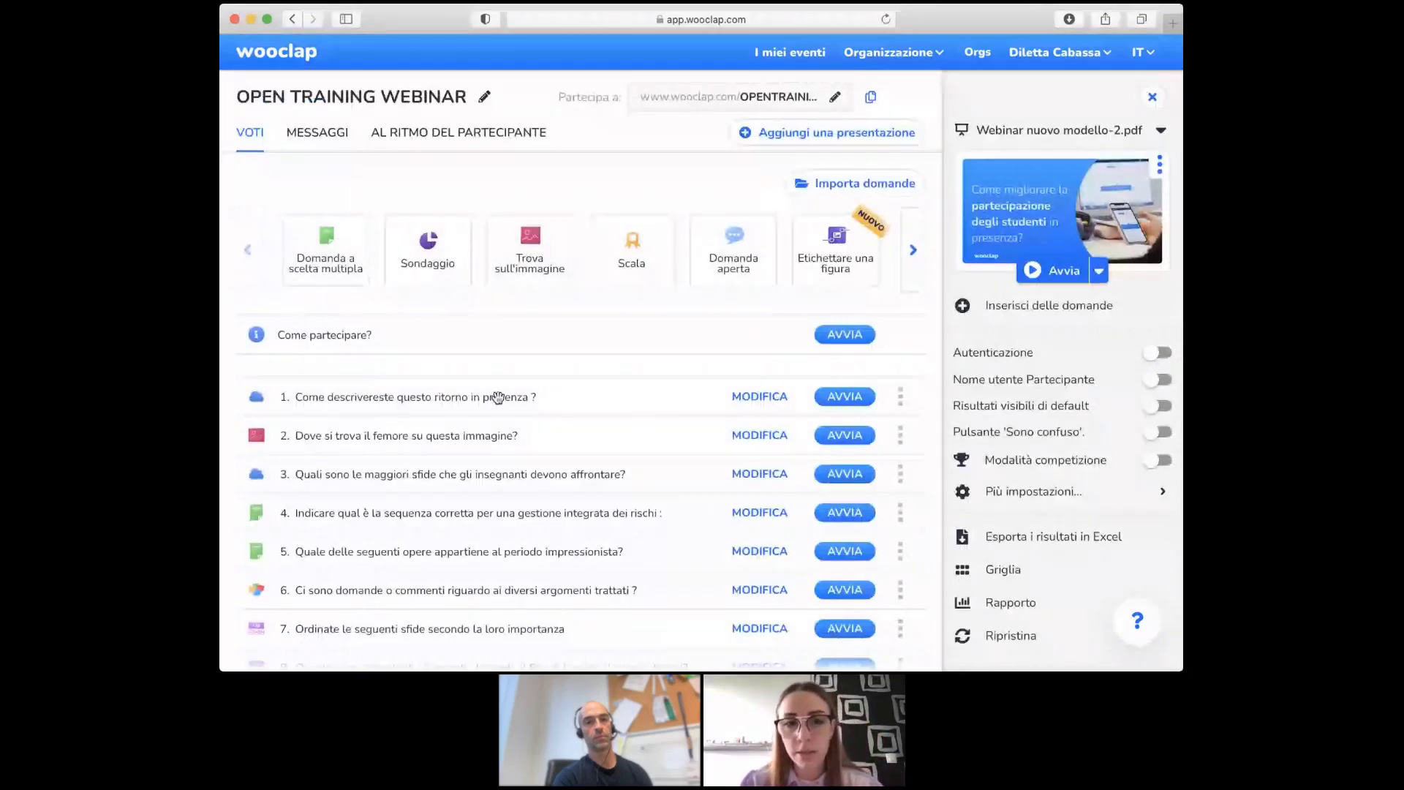
- Launch the "Dove si trova il femore su questa immagine?" question, display its results and correct answer, and exit the presentation view
click(856, 437)
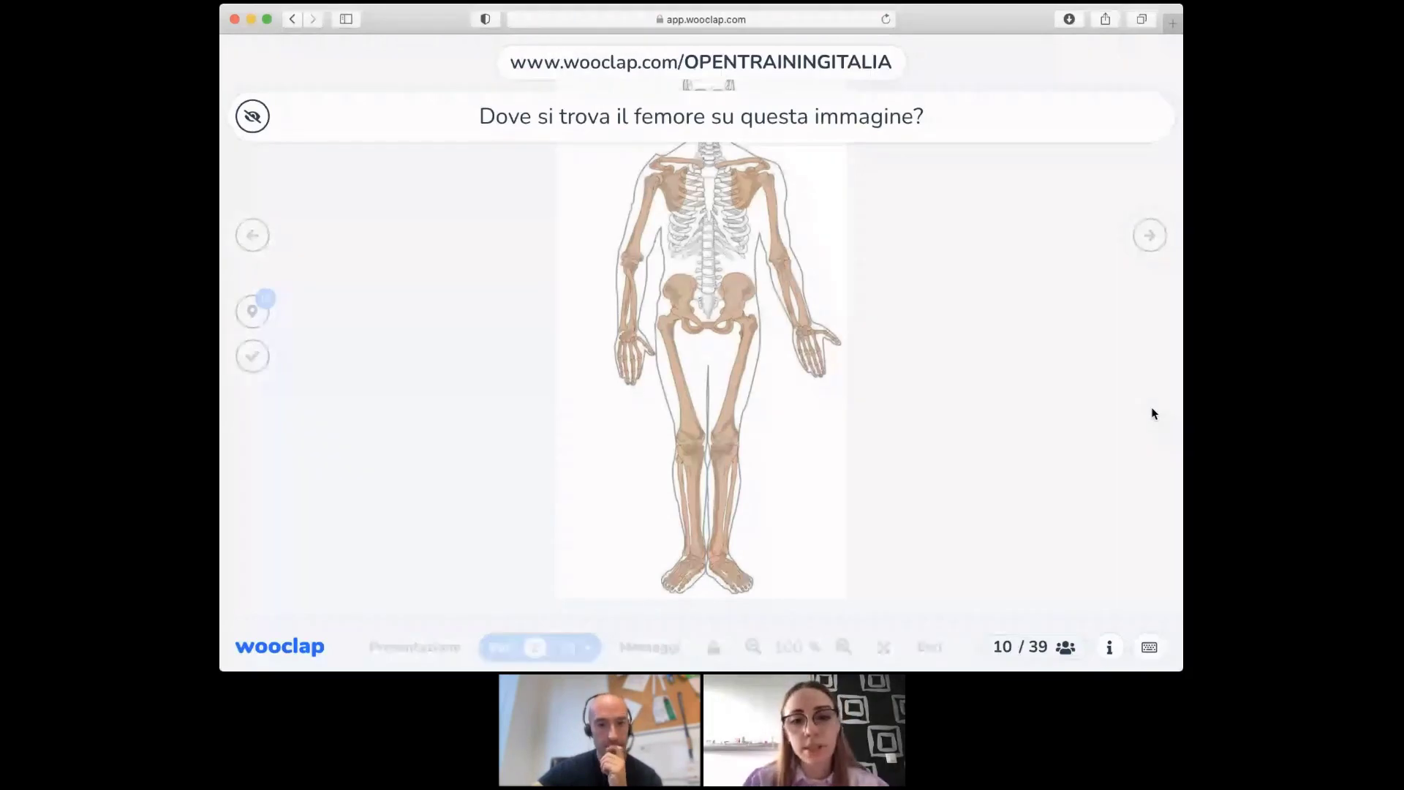
click(249, 313)
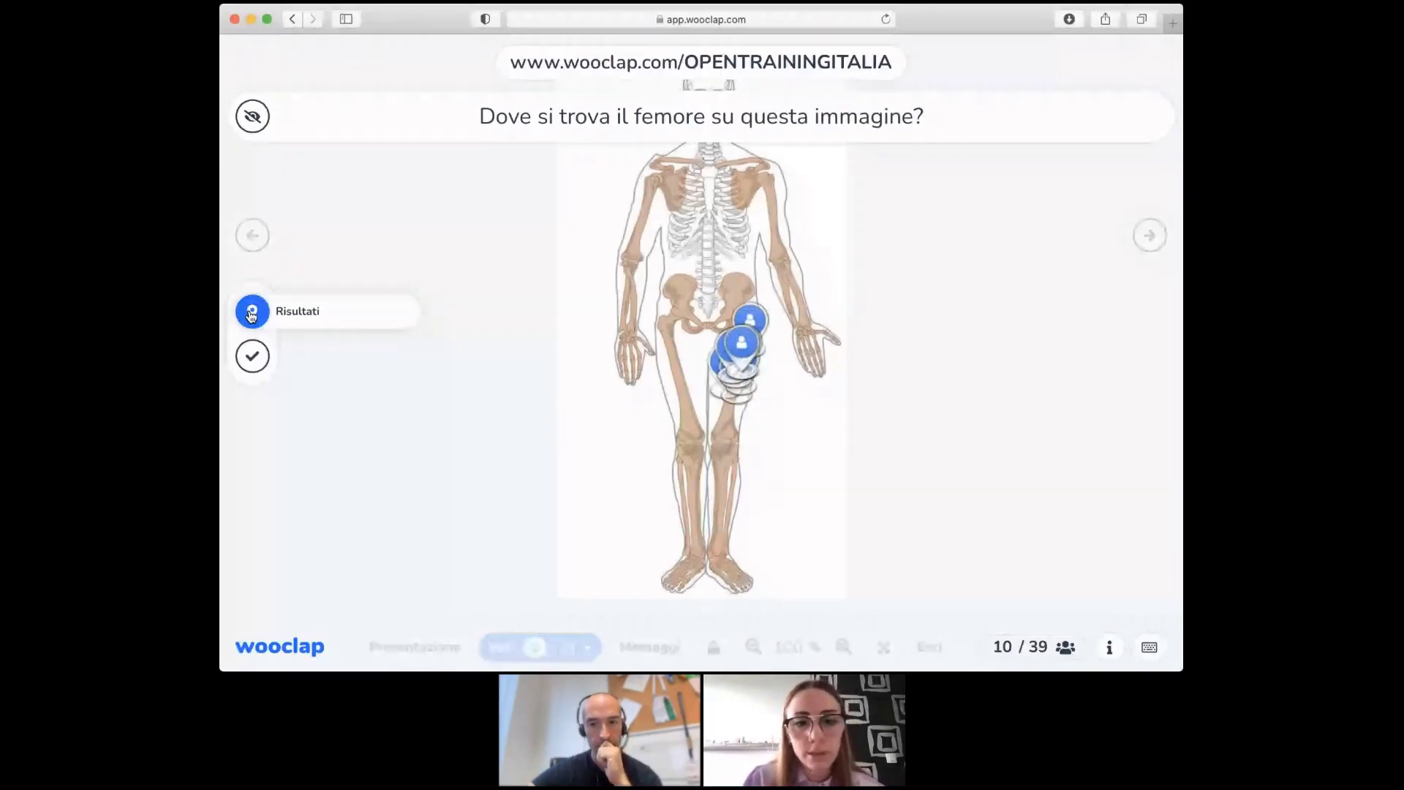
click(252, 356)
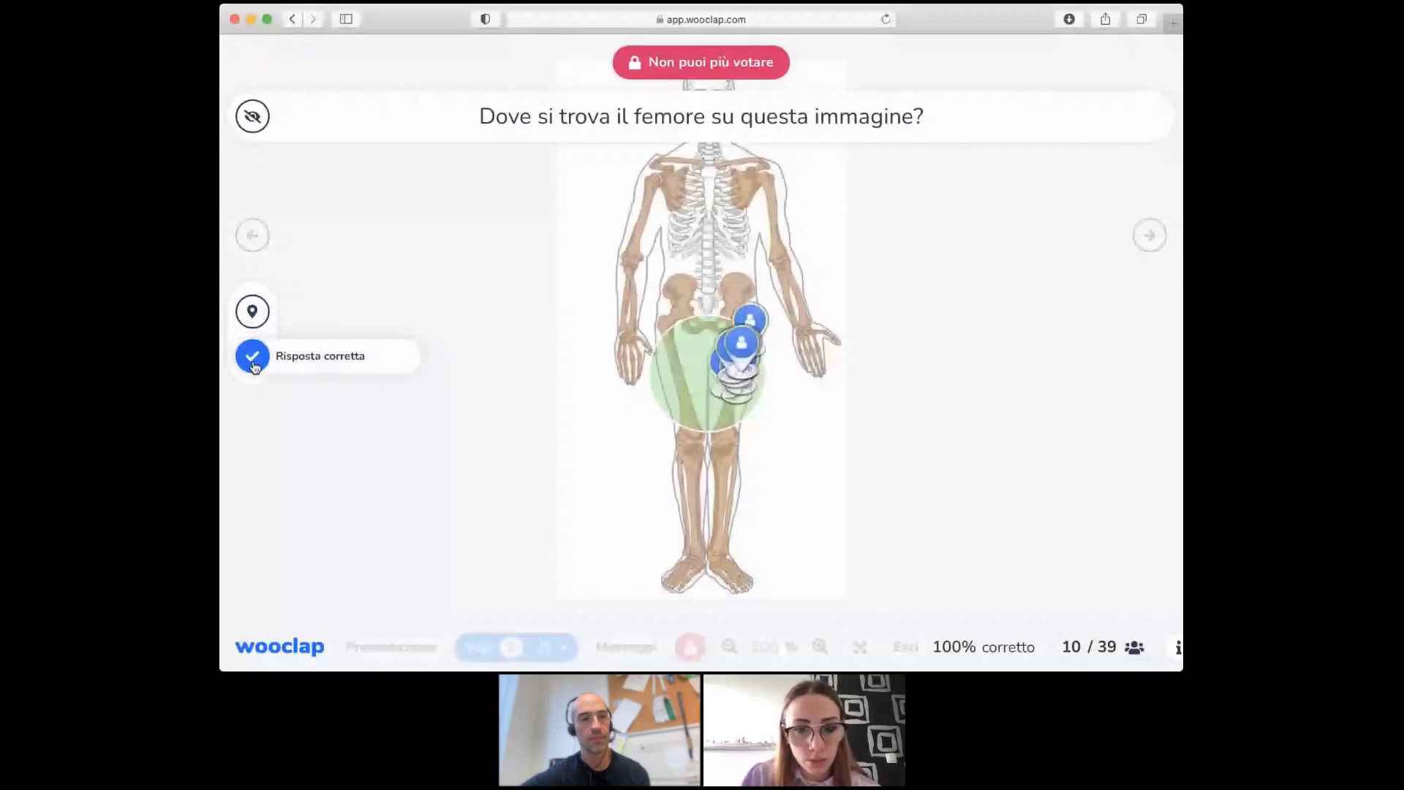
mouse_move(901, 656)
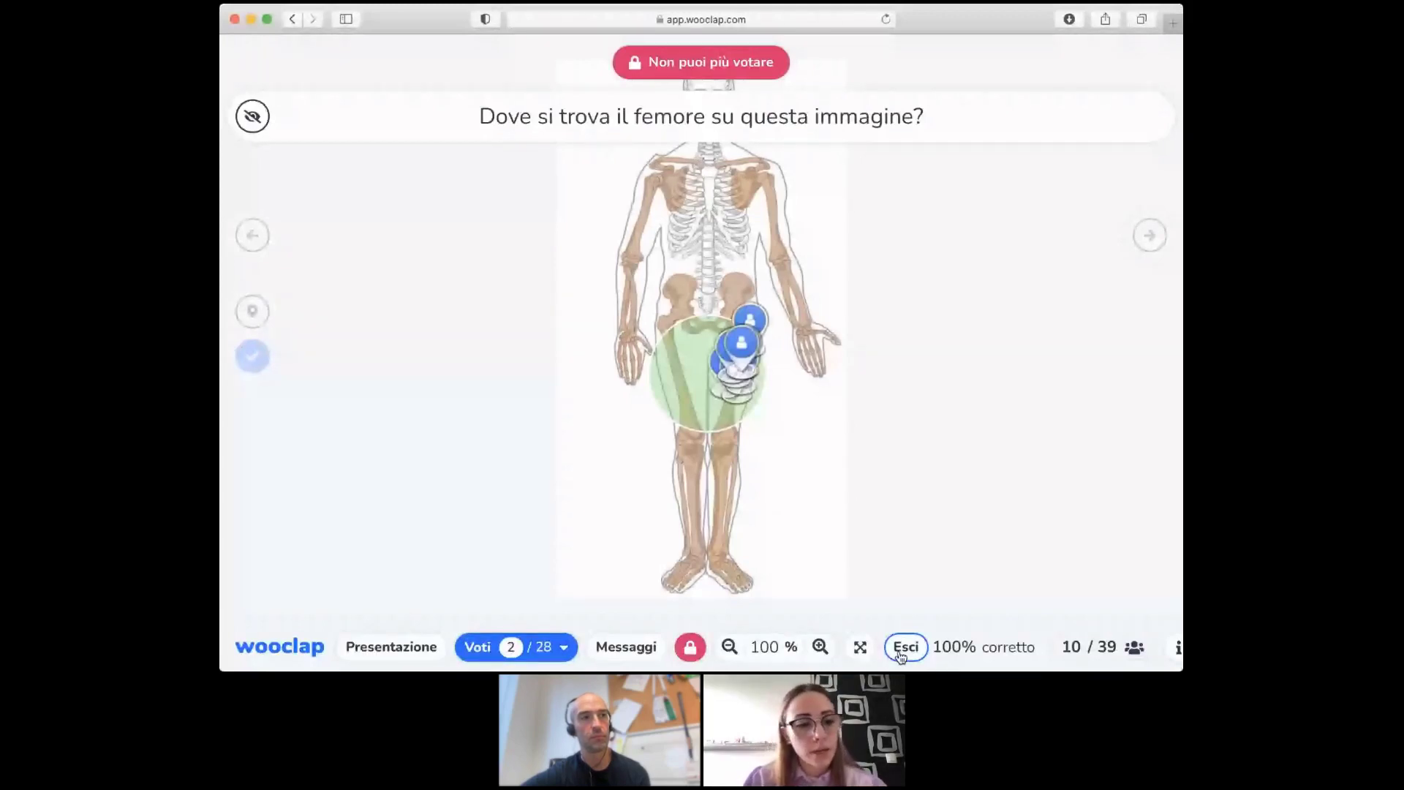
click(906, 648)
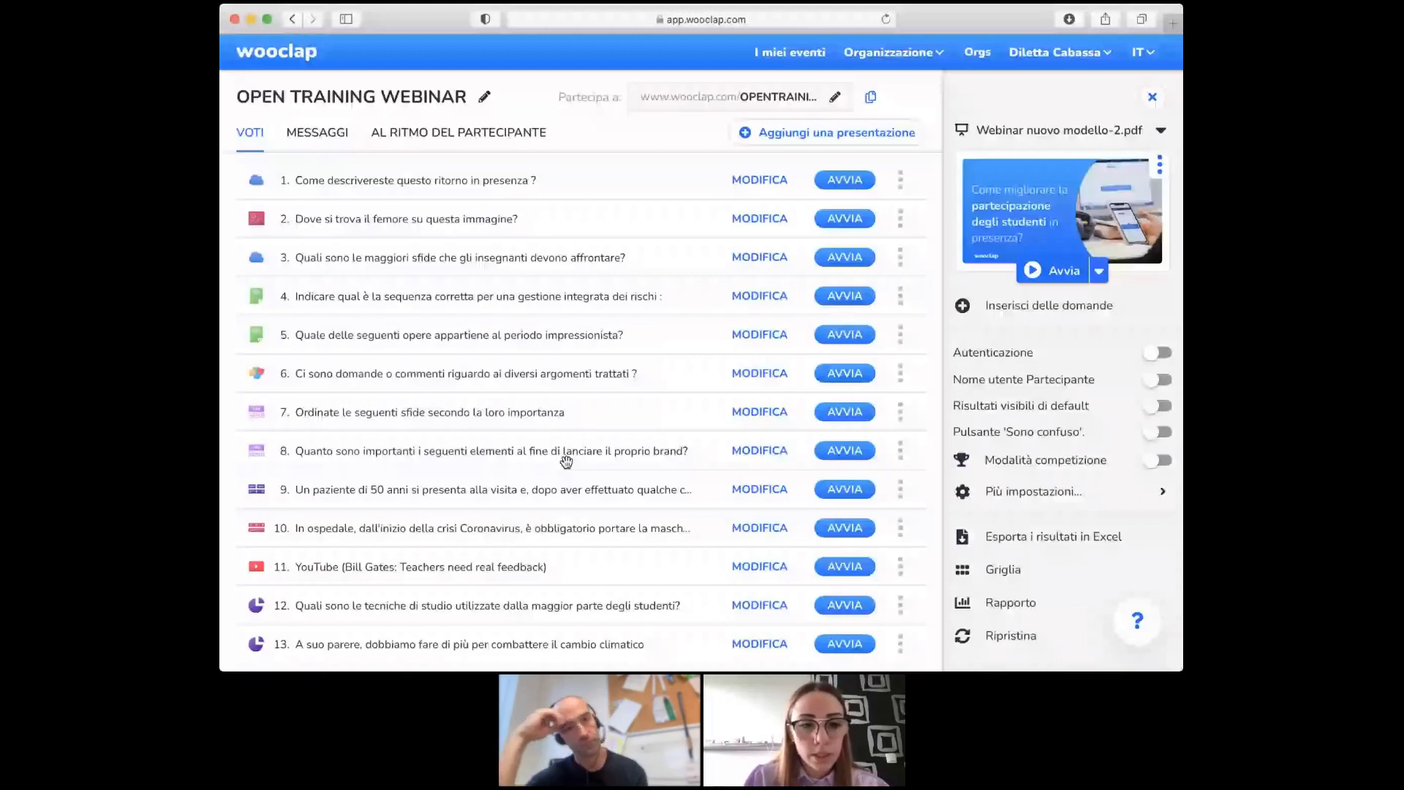
- Launch the "Quale dei seguenti grafici corrisponde ad un churn negativo?" question, reveal its results and correct area, and return to the event
scroll(679, 500, down, 6)
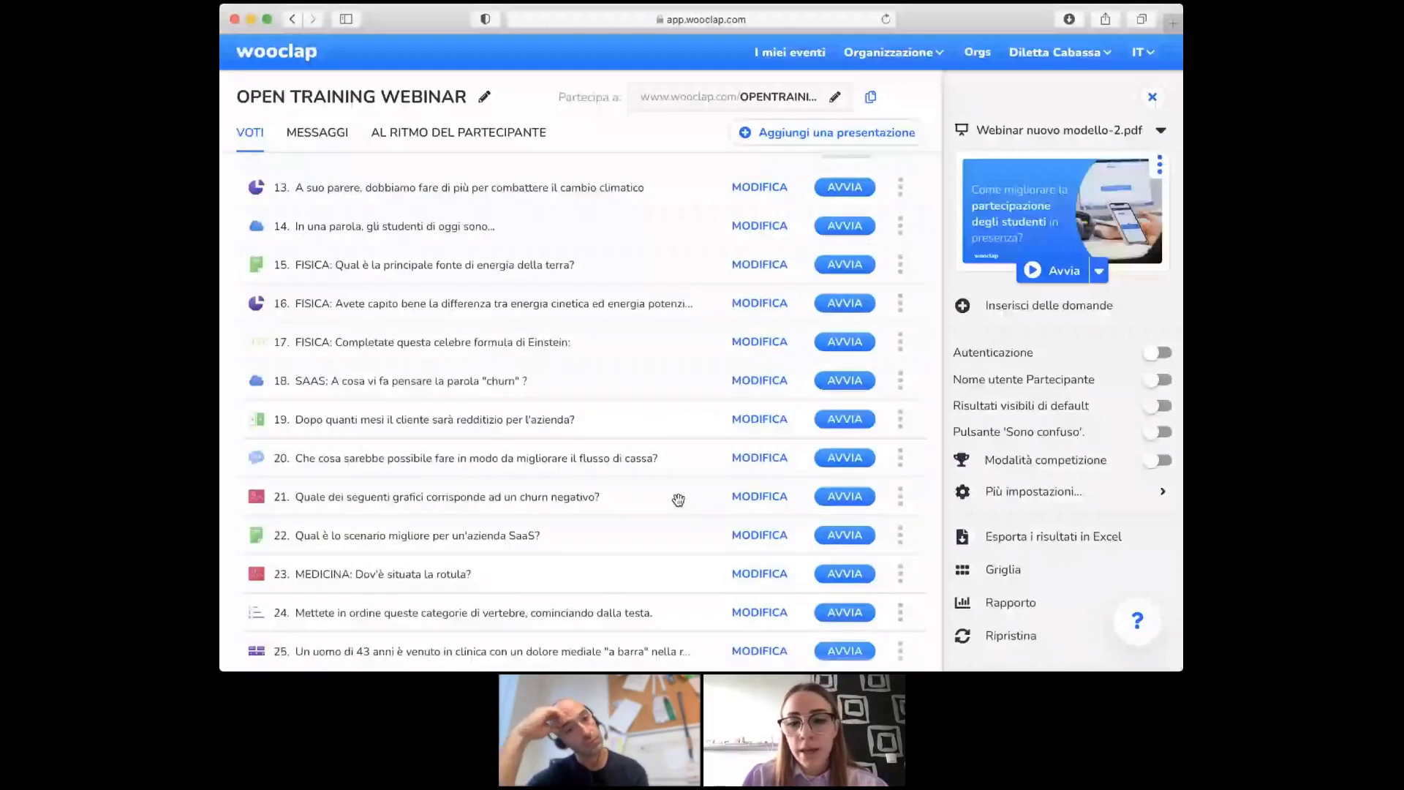
click(864, 497)
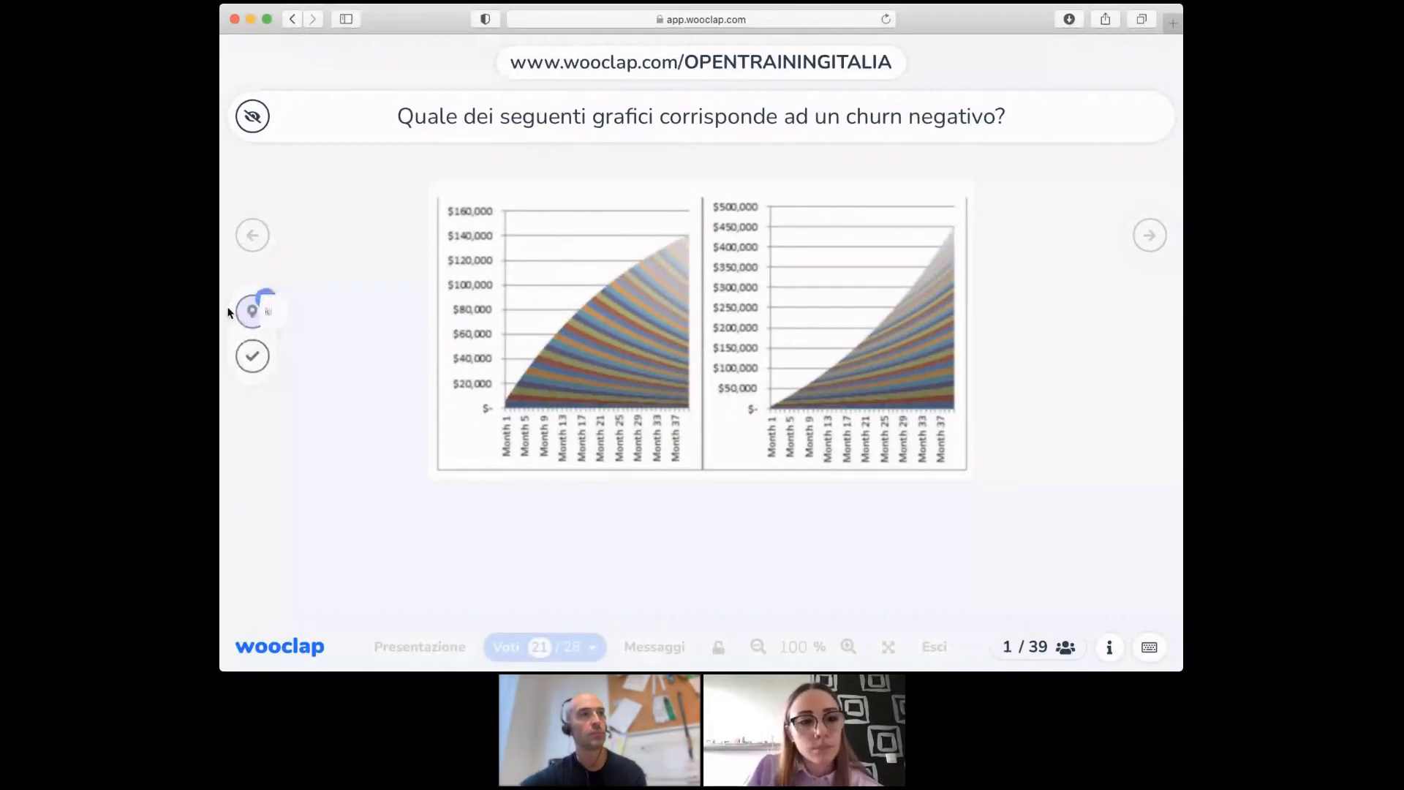
click(254, 313)
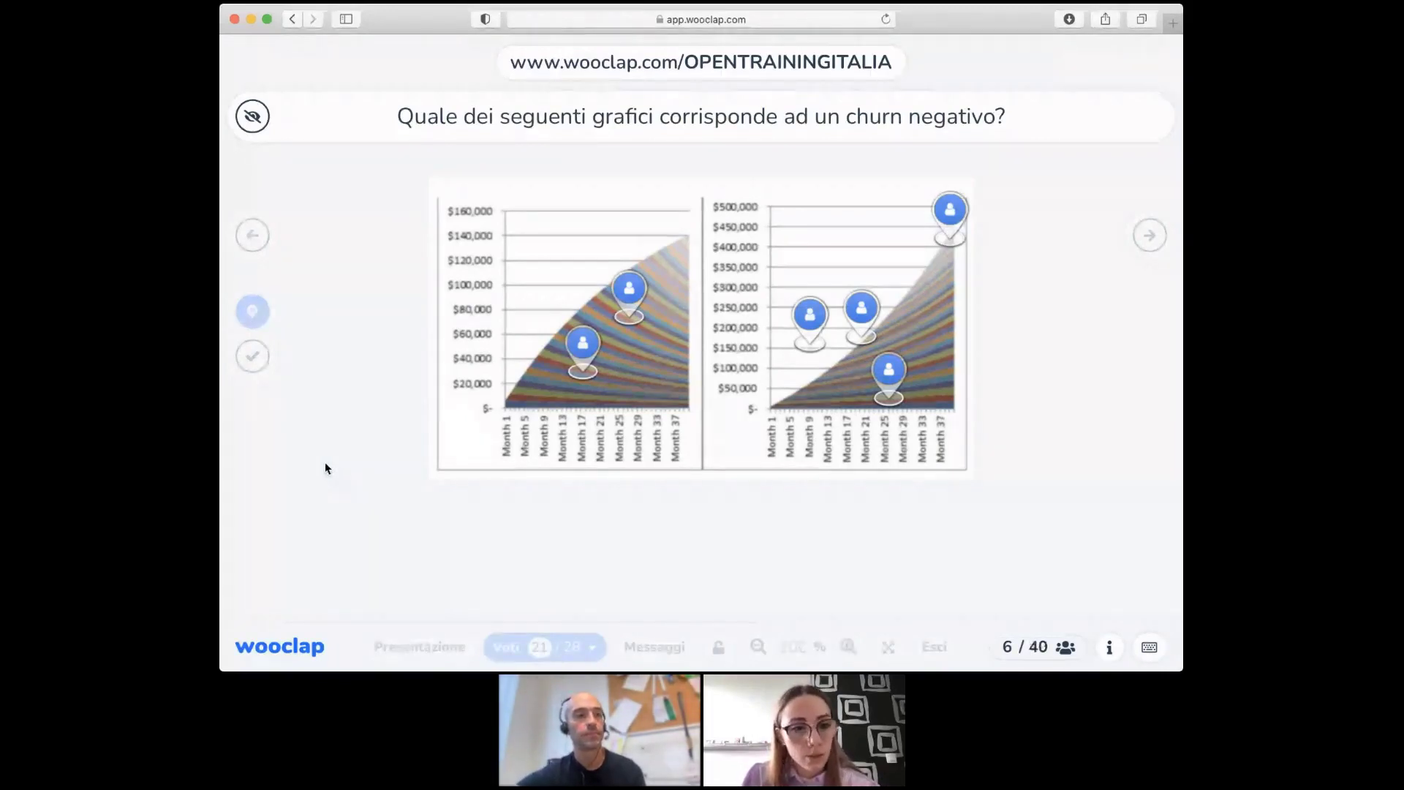
click(252, 358)
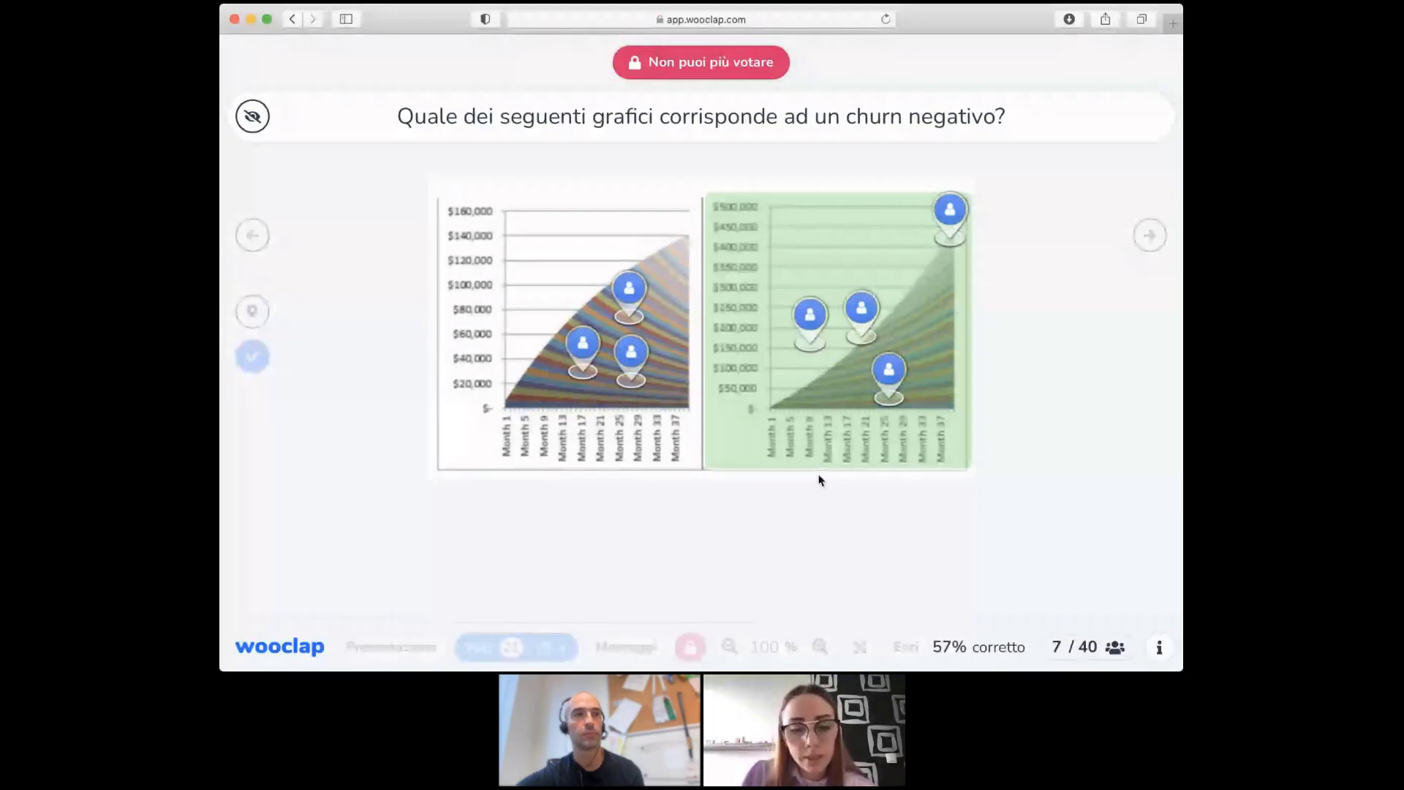
click(907, 648)
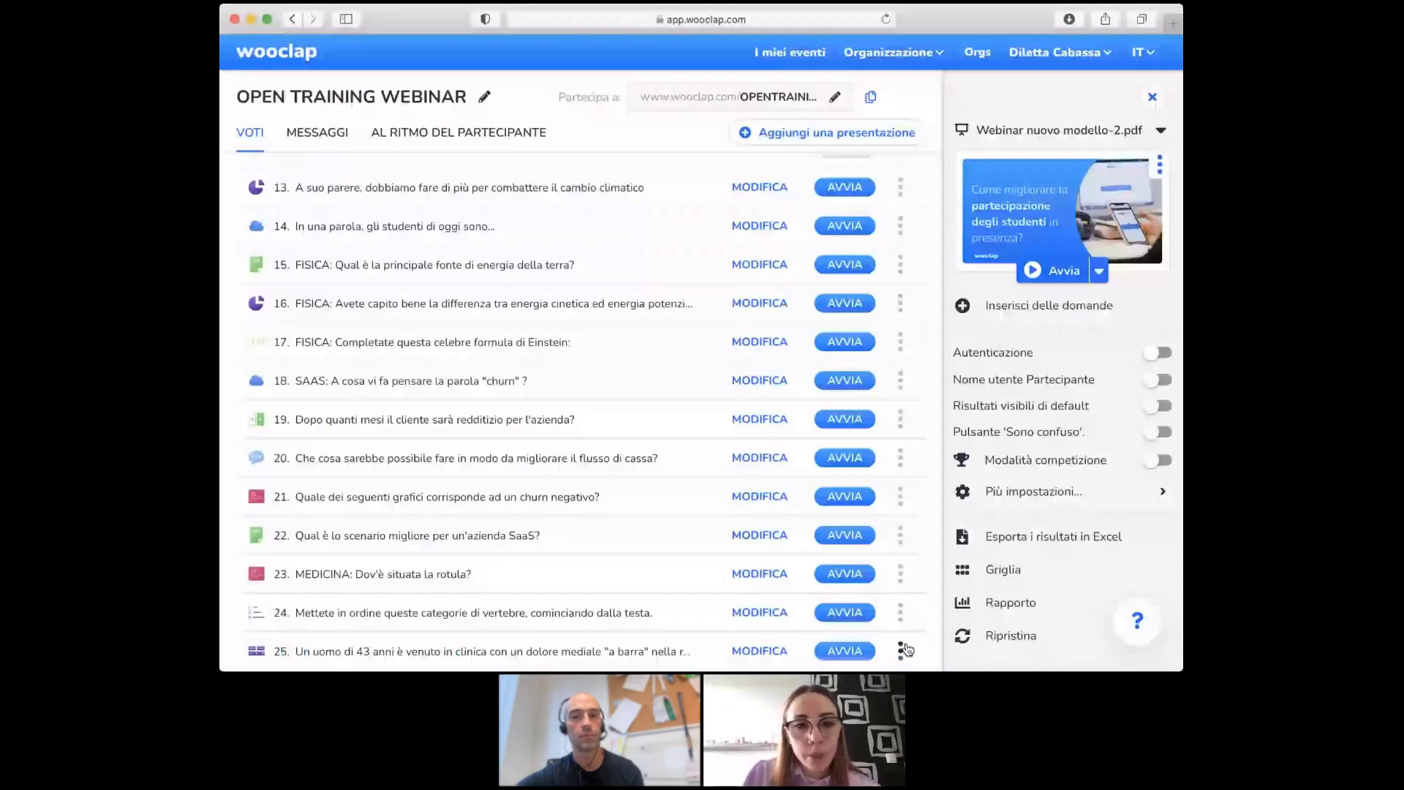
- Launch the prioritisation question "Ordinate le seguenti sfide secondo la loro importanza" and show the participants' results
scroll(743, 248, up, 10)
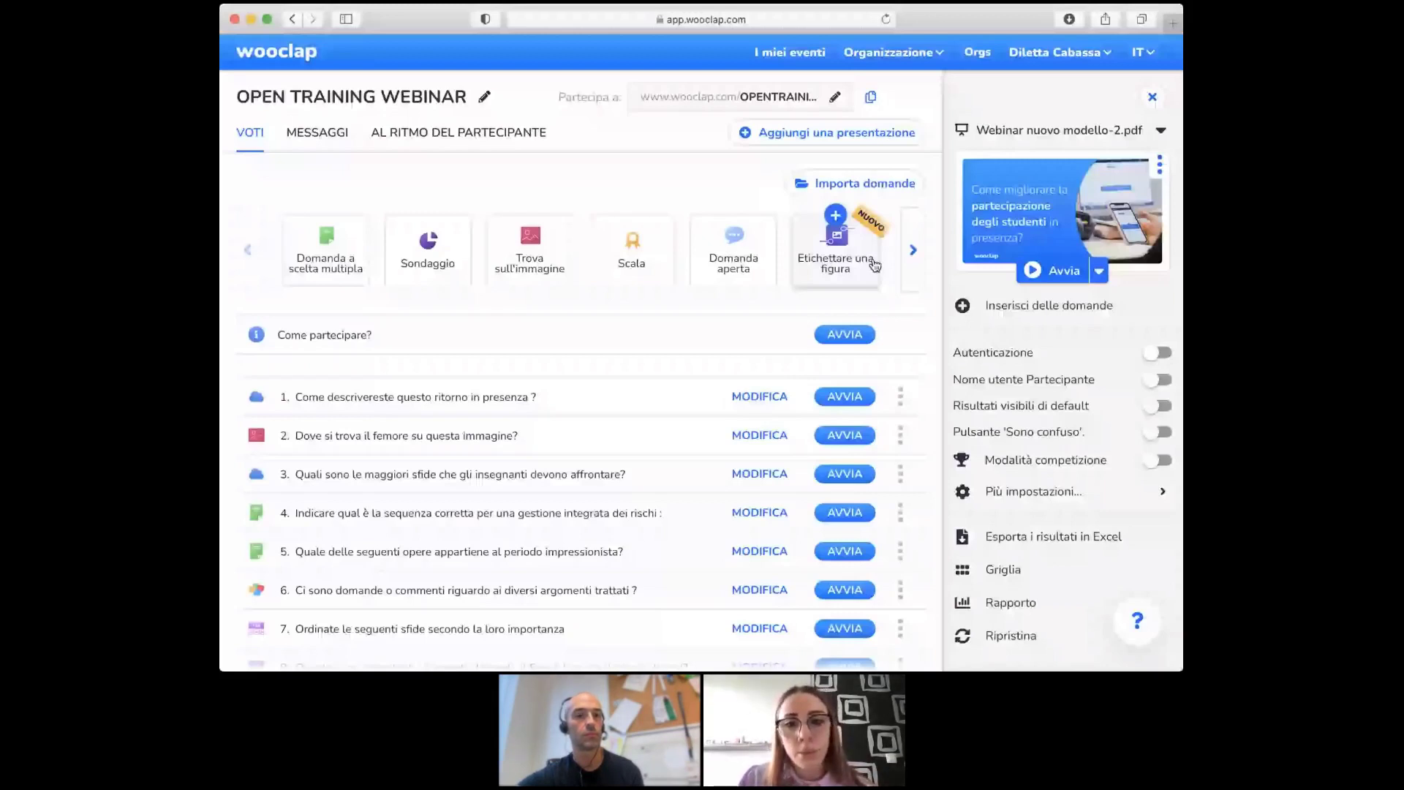
scroll(874, 266, right, 5)
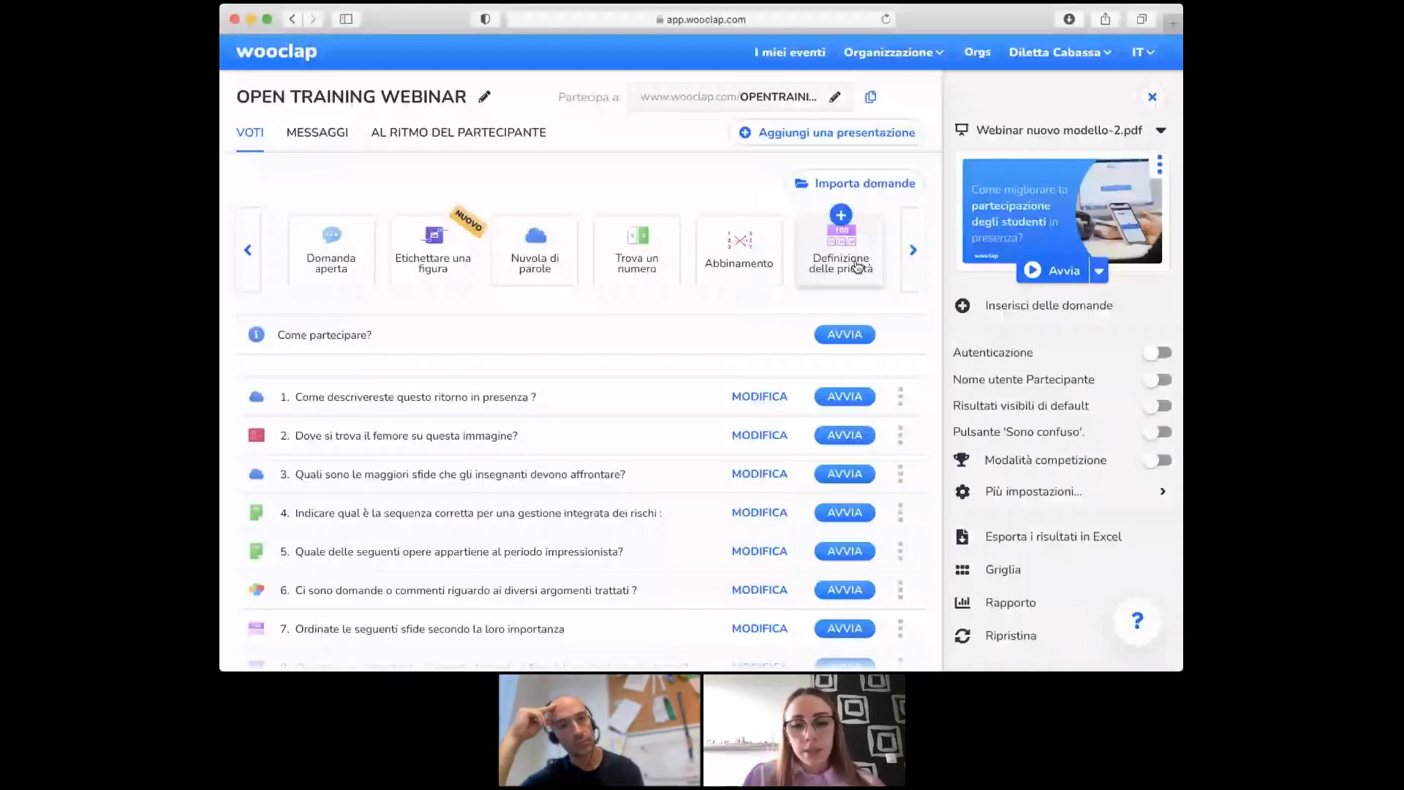
click(845, 628)
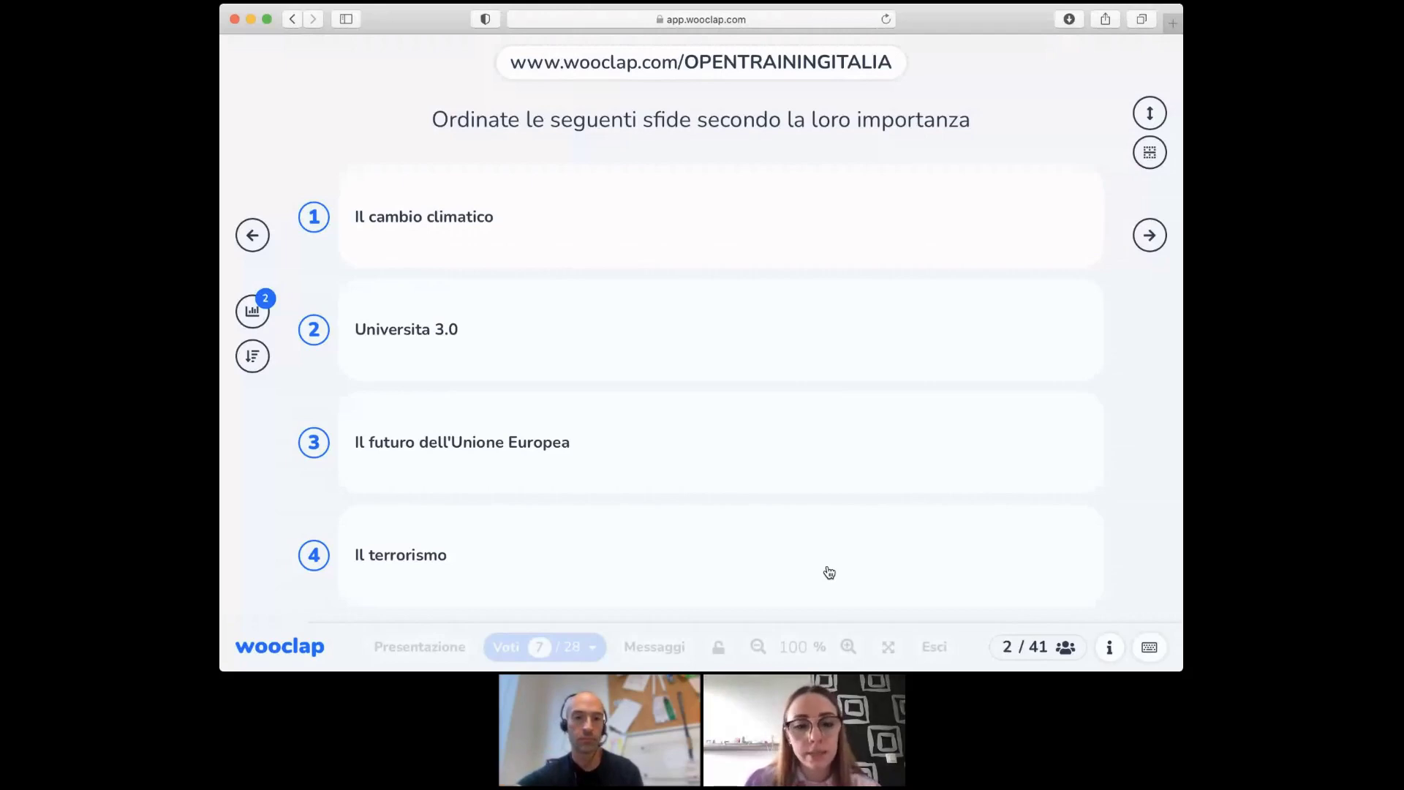
click(252, 313)
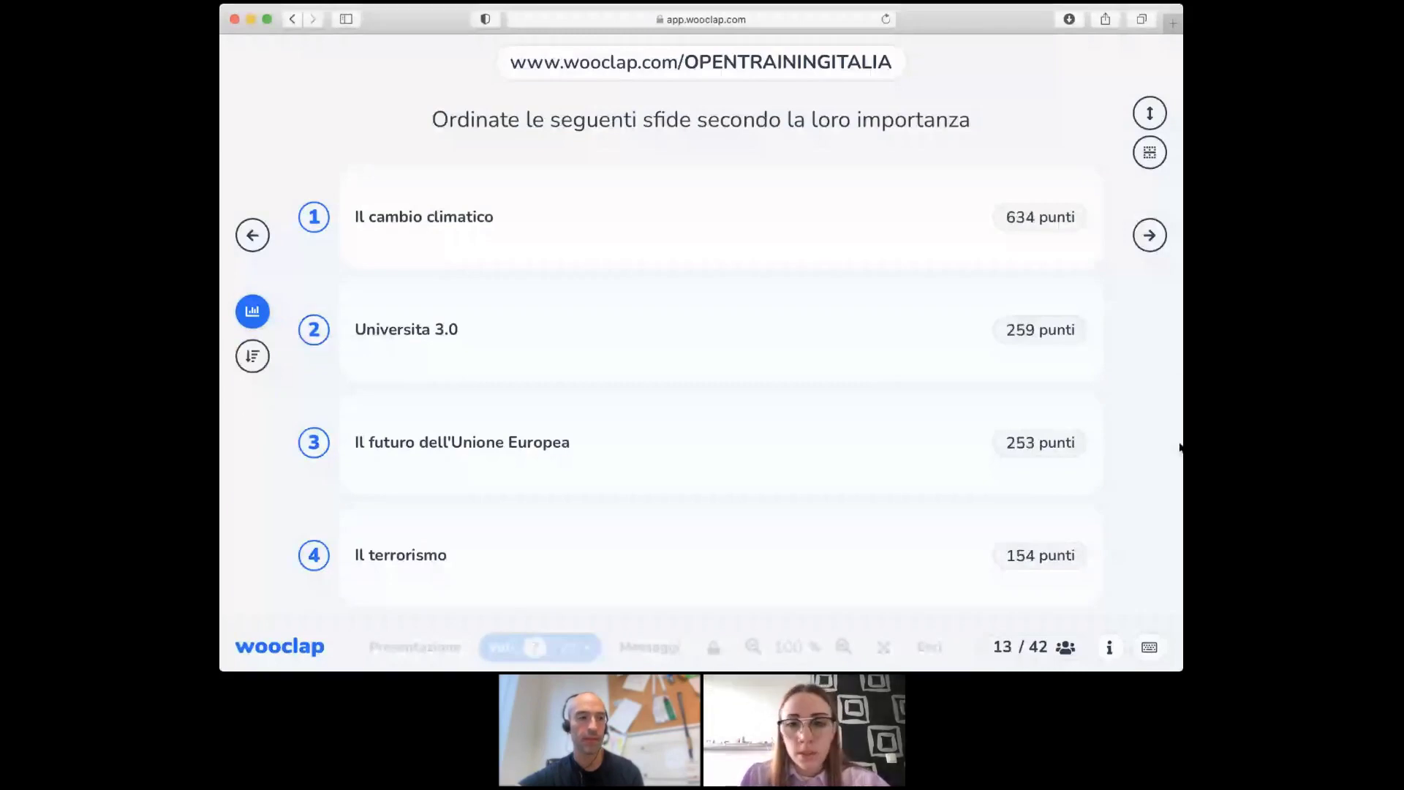
- Toggle the sorted ranking of the "Ordinate le seguenti sfide secondo la loro importanza" results, restore the results display, and return to the event
click(252, 357)
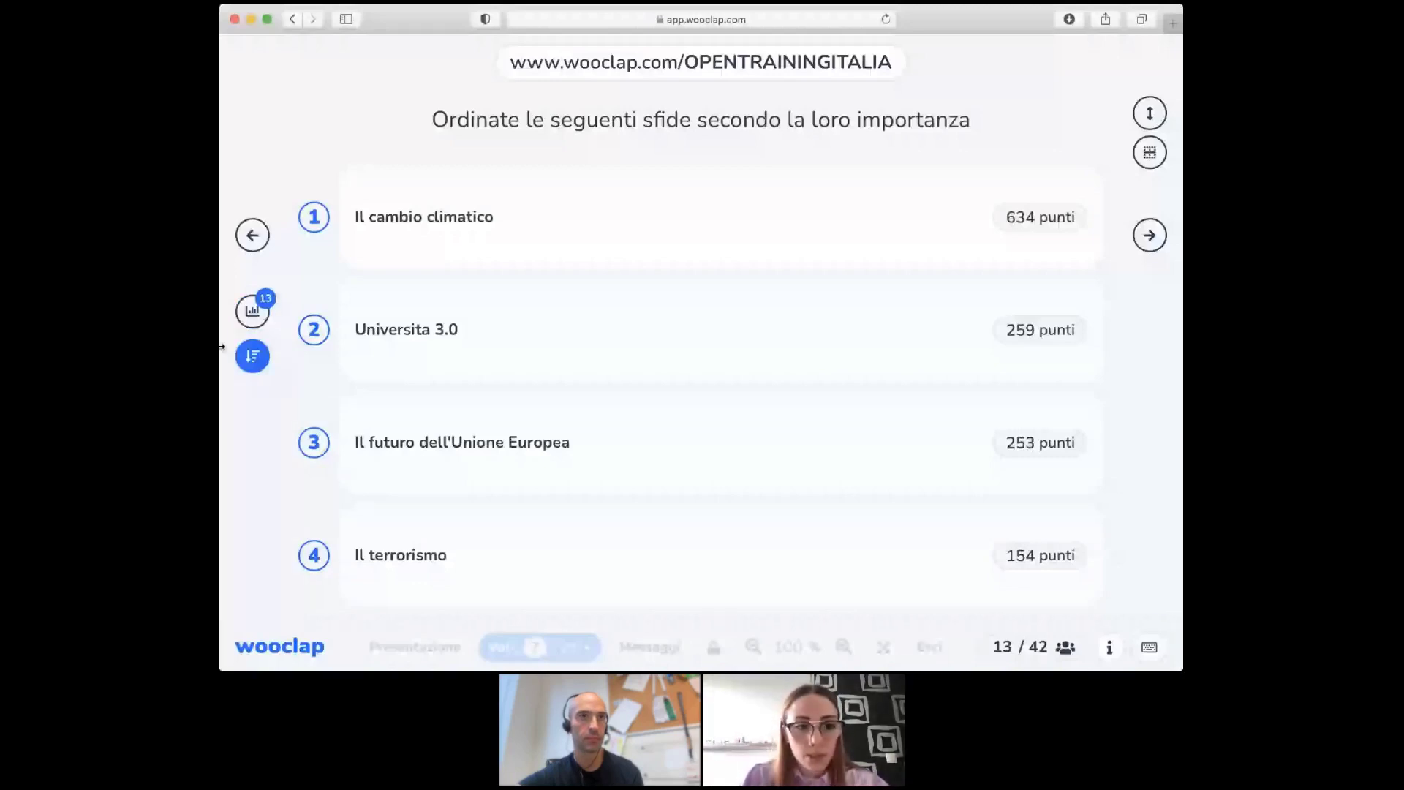
click(253, 311)
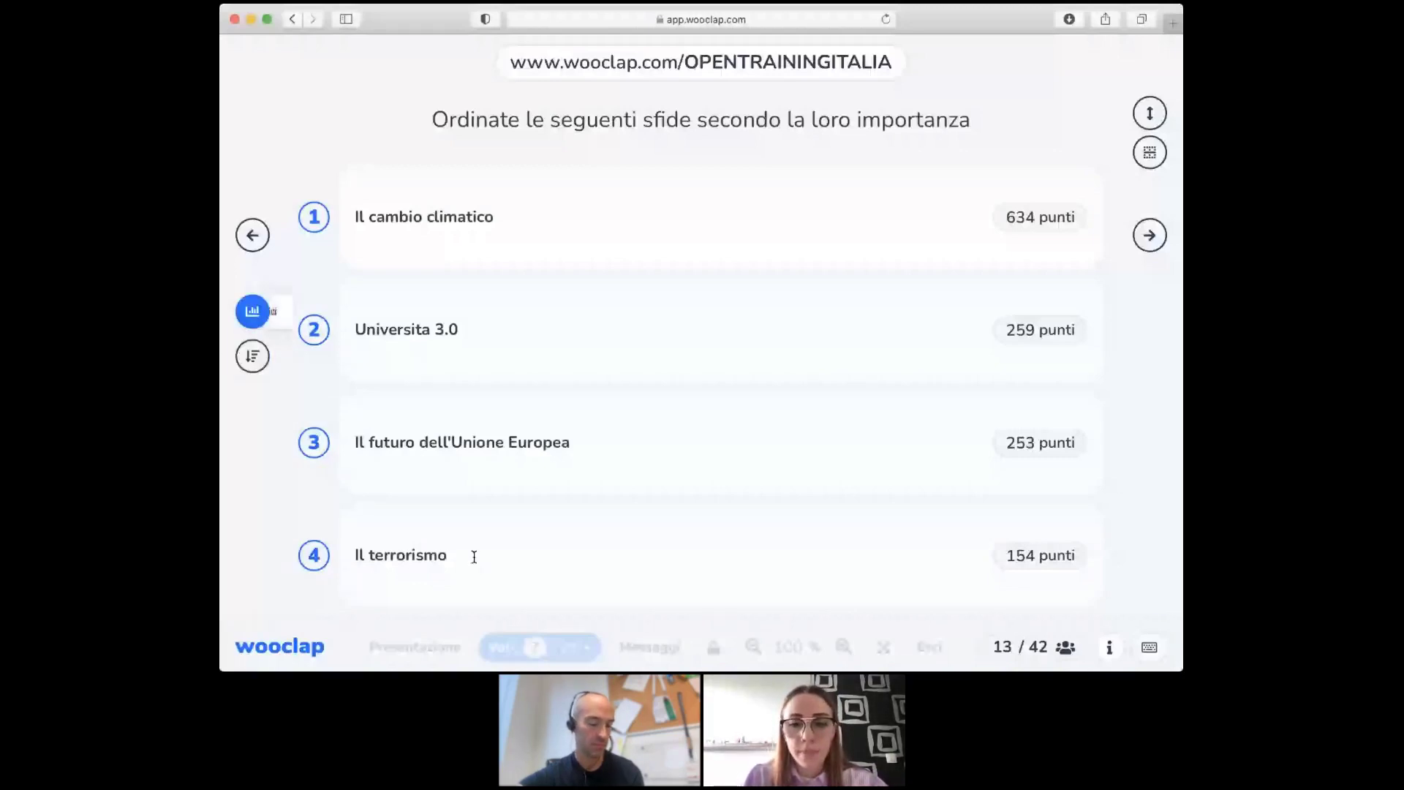
key(Escape)
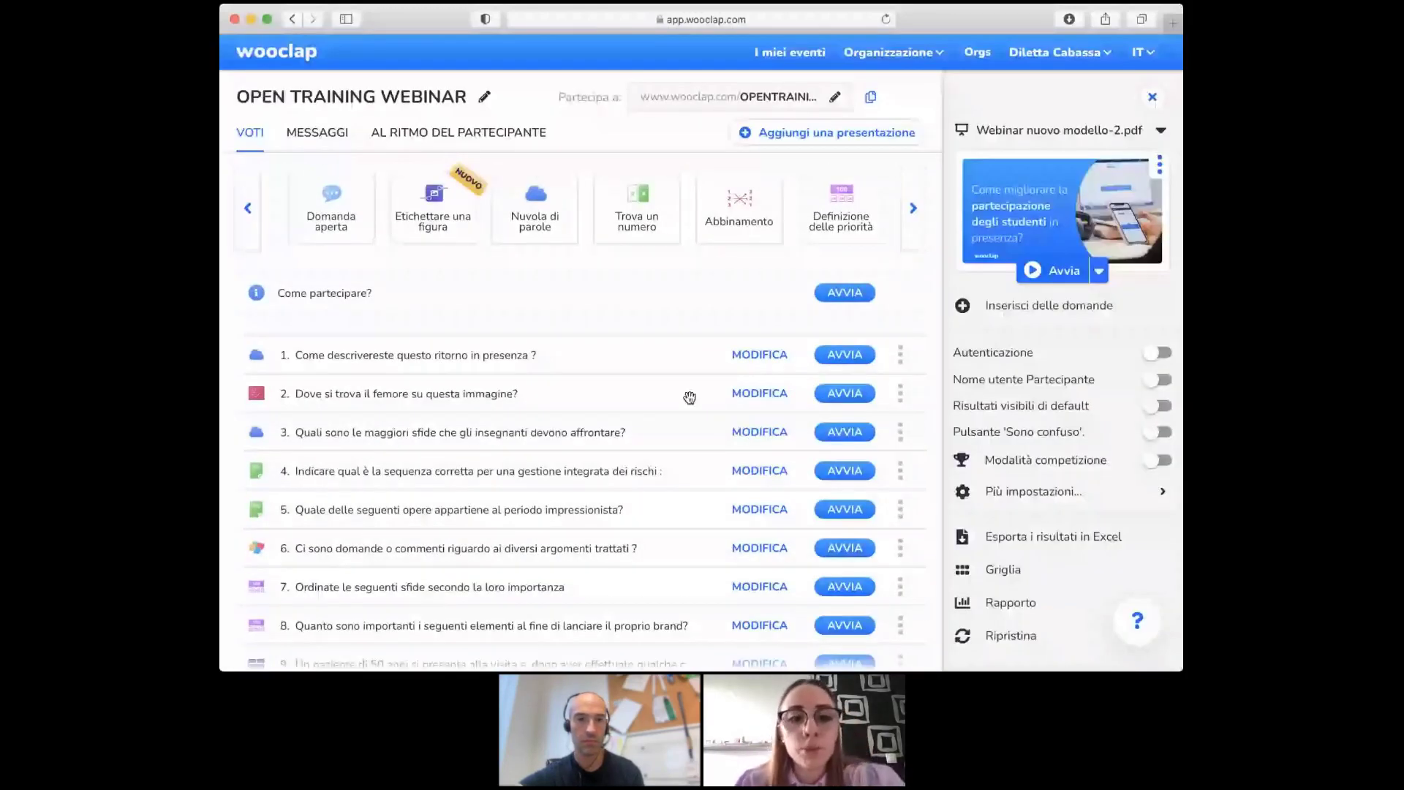
- Launch the "Dopo quanti mesi il cliente sarà redditizio per l'azienda?" question, show the participants' answers and the correct answer, and return to the event
scroll(690, 398, up, 1)
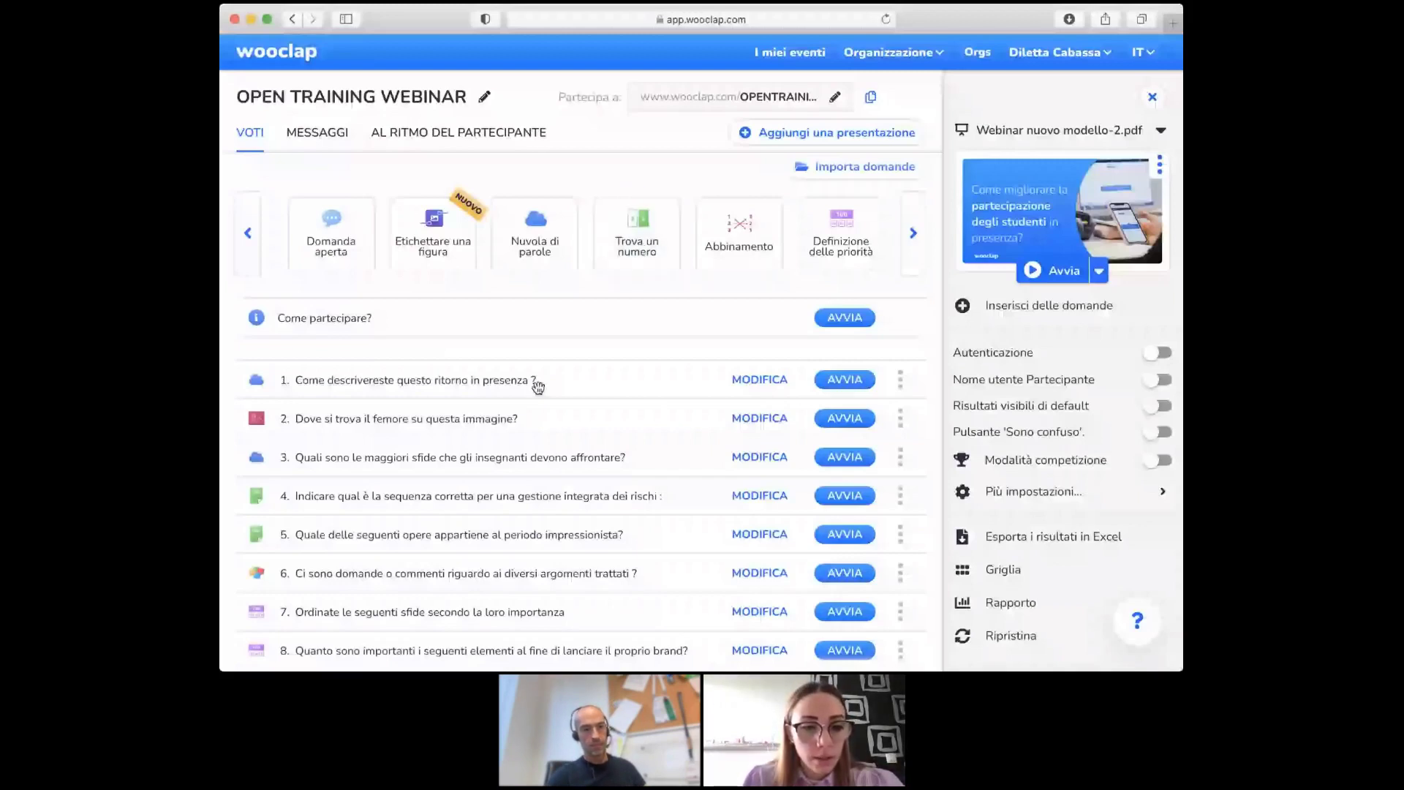
scroll(629, 551, down, 7)
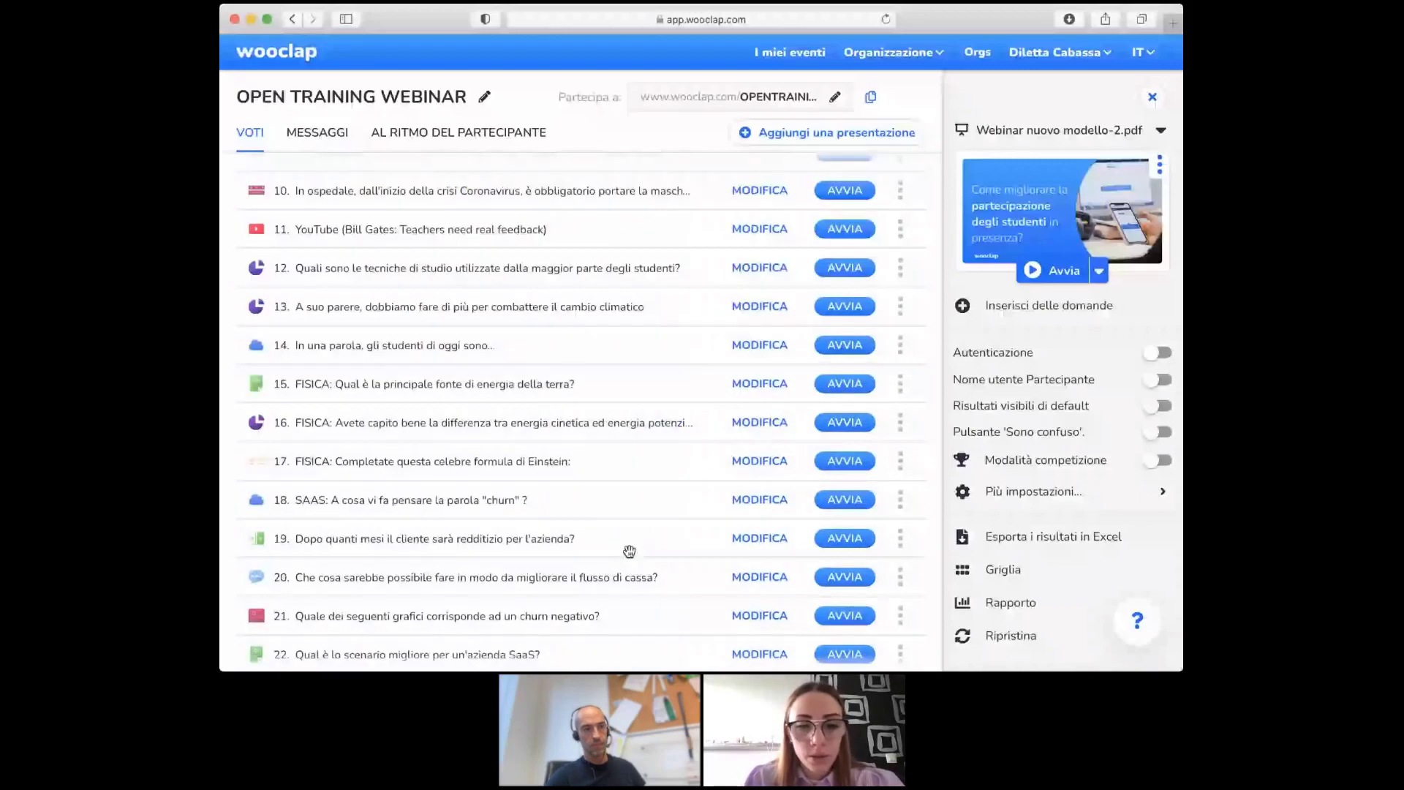
click(823, 577)
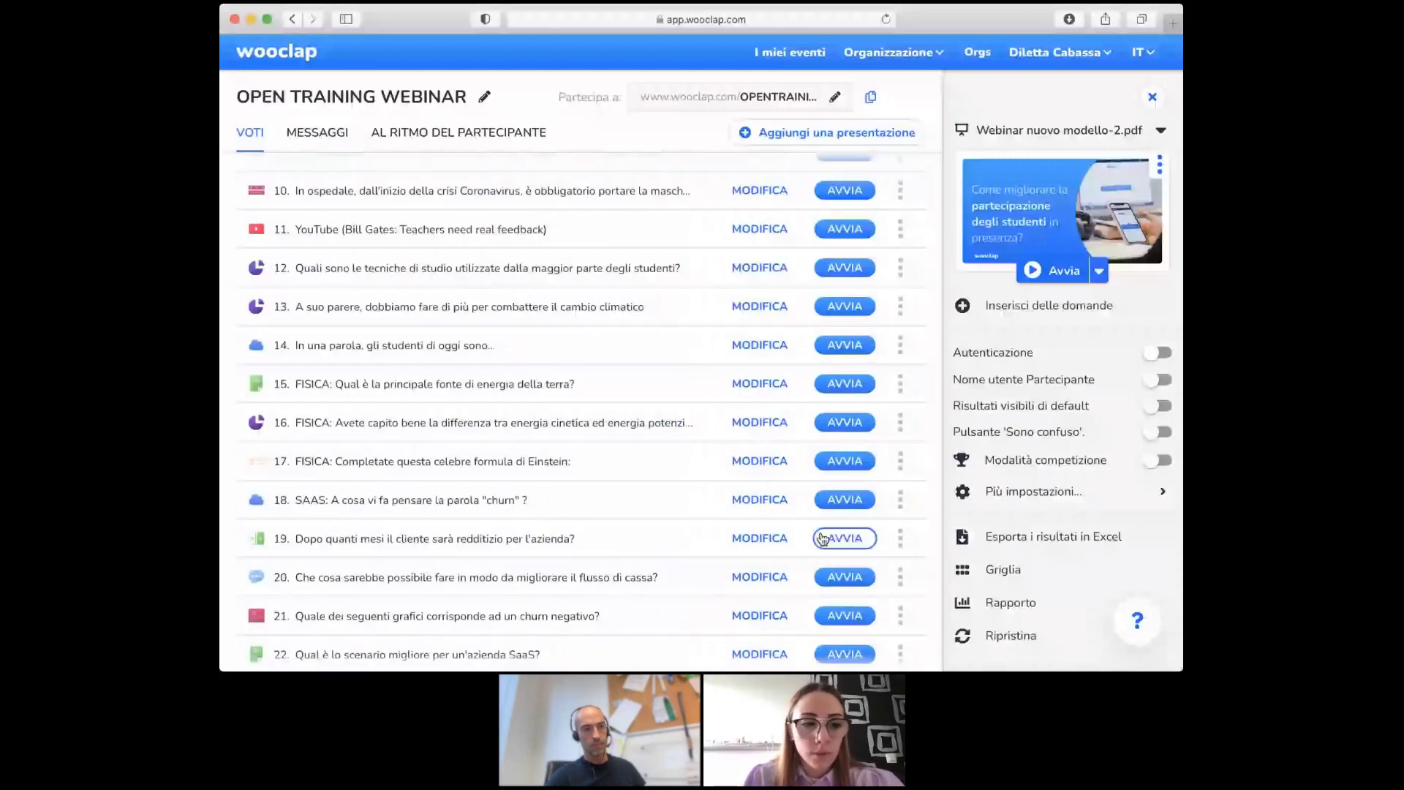
click(823, 539)
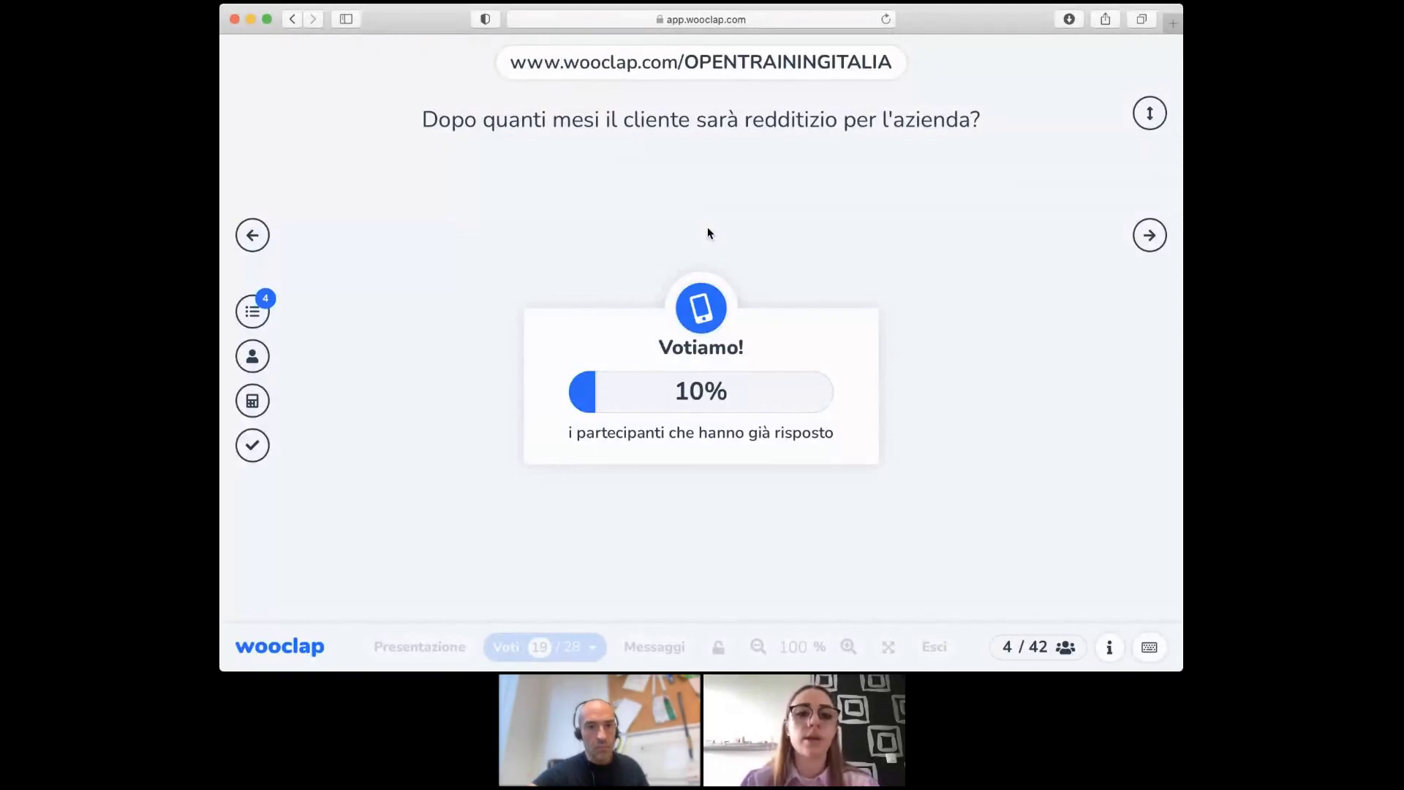
click(252, 311)
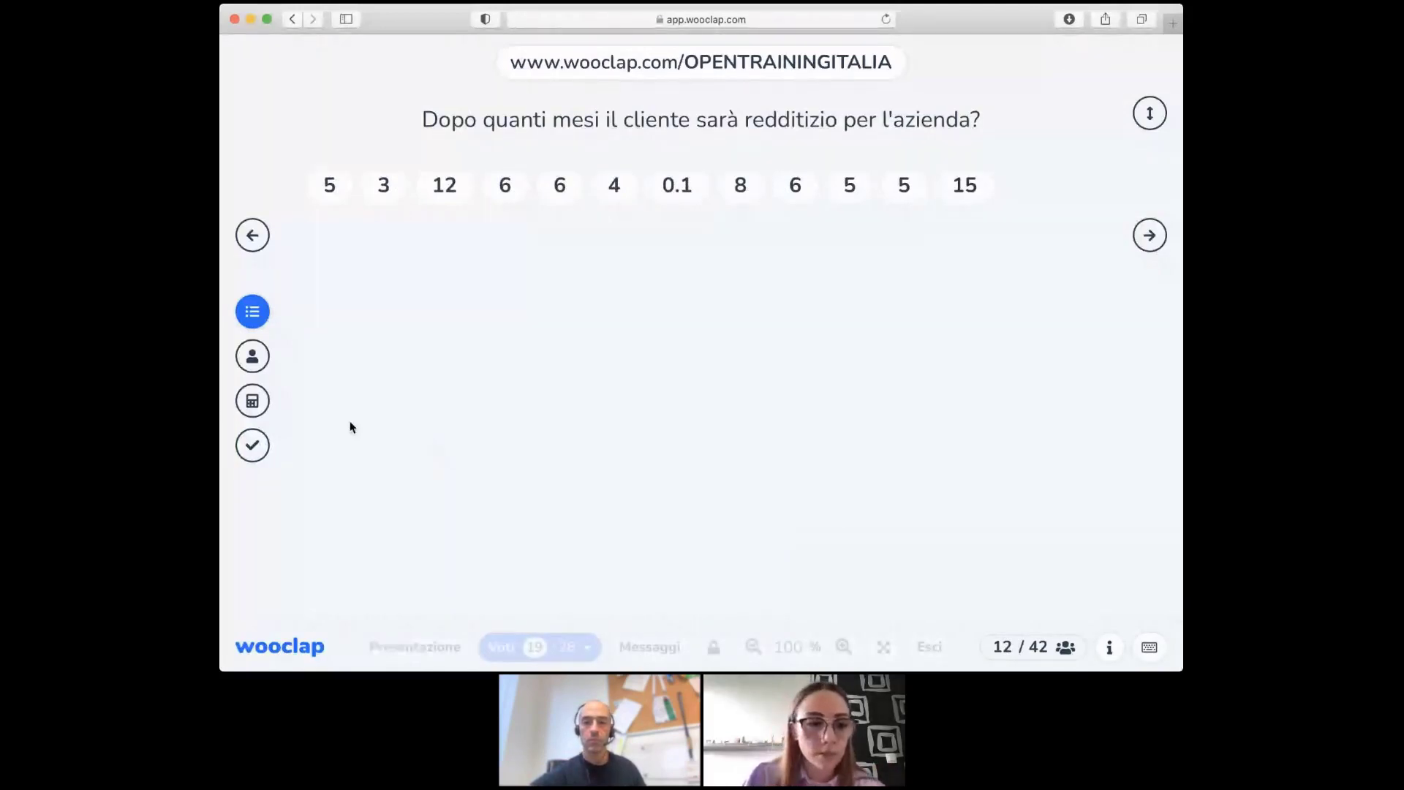
click(252, 446)
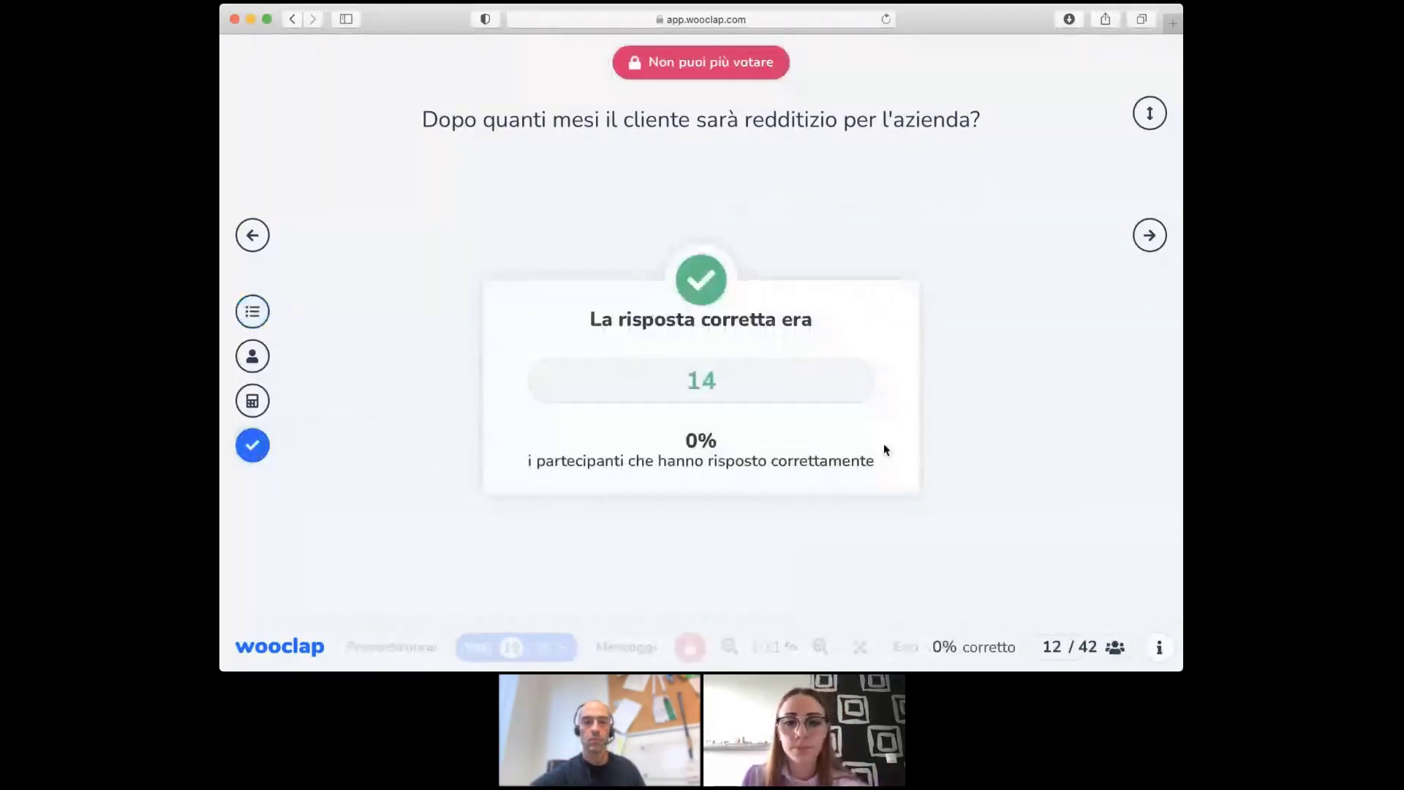
click(906, 648)
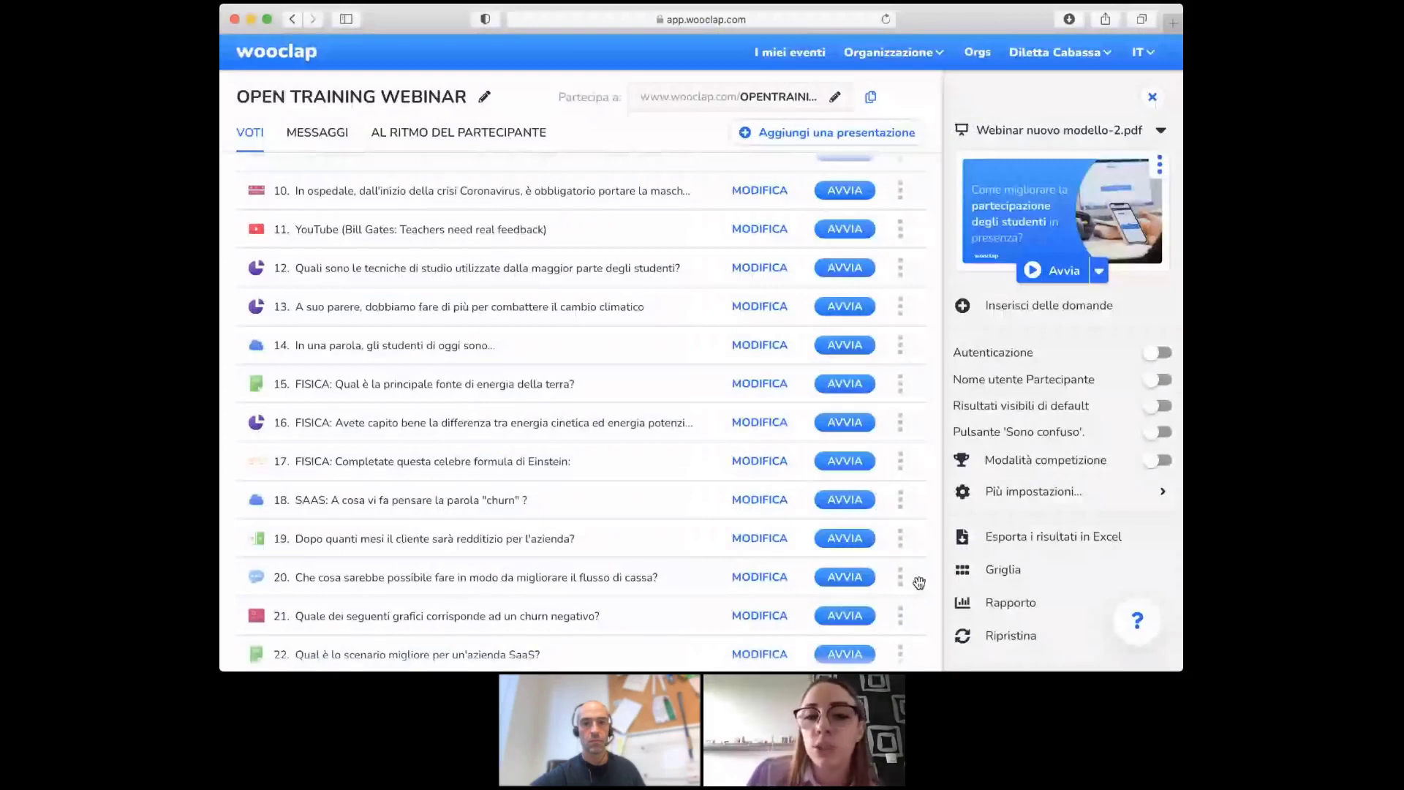
- Create a new questionnaire in the participant-paced section, browse the available question types, and leave its editor without adding questions
scroll(542, 171, up, 10)
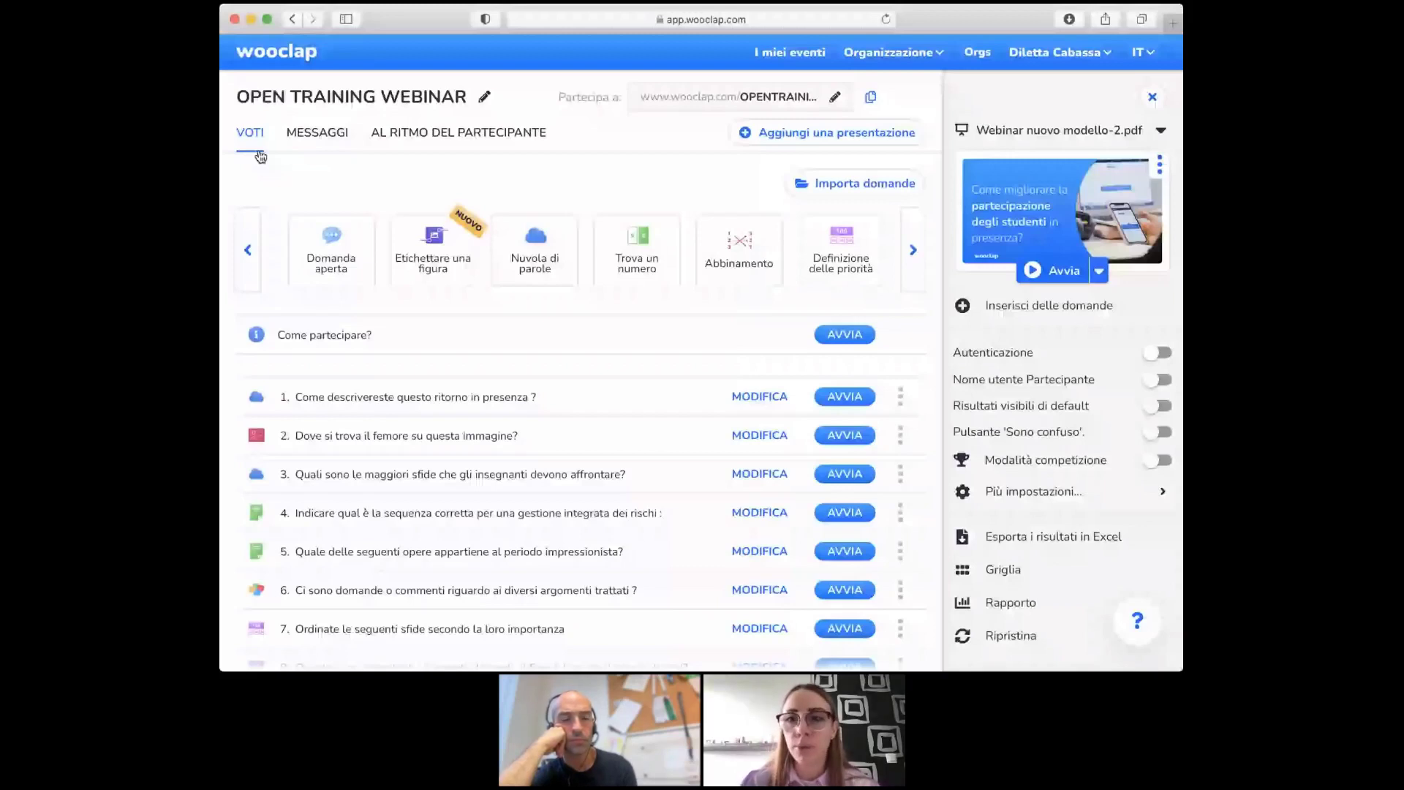
click(418, 130)
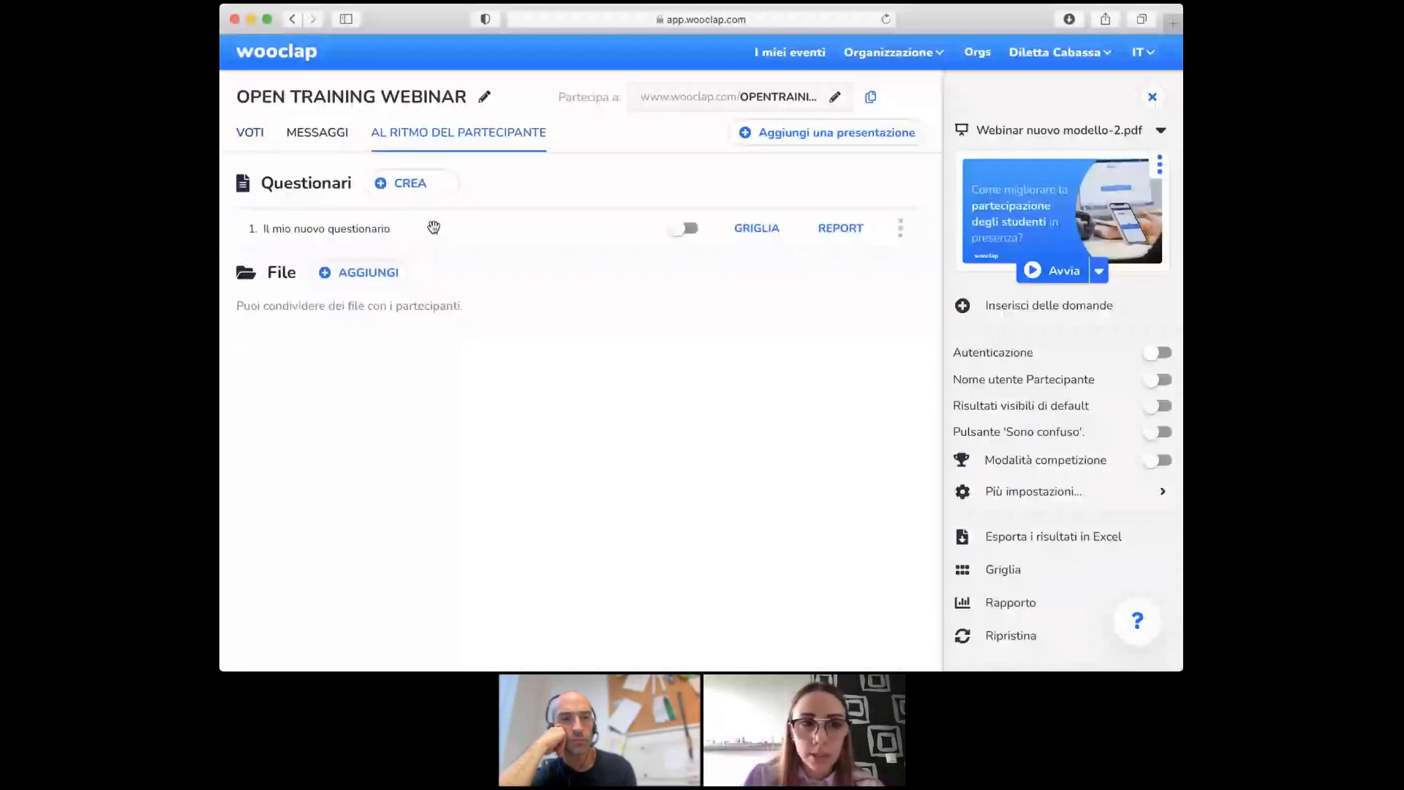
click(481, 208)
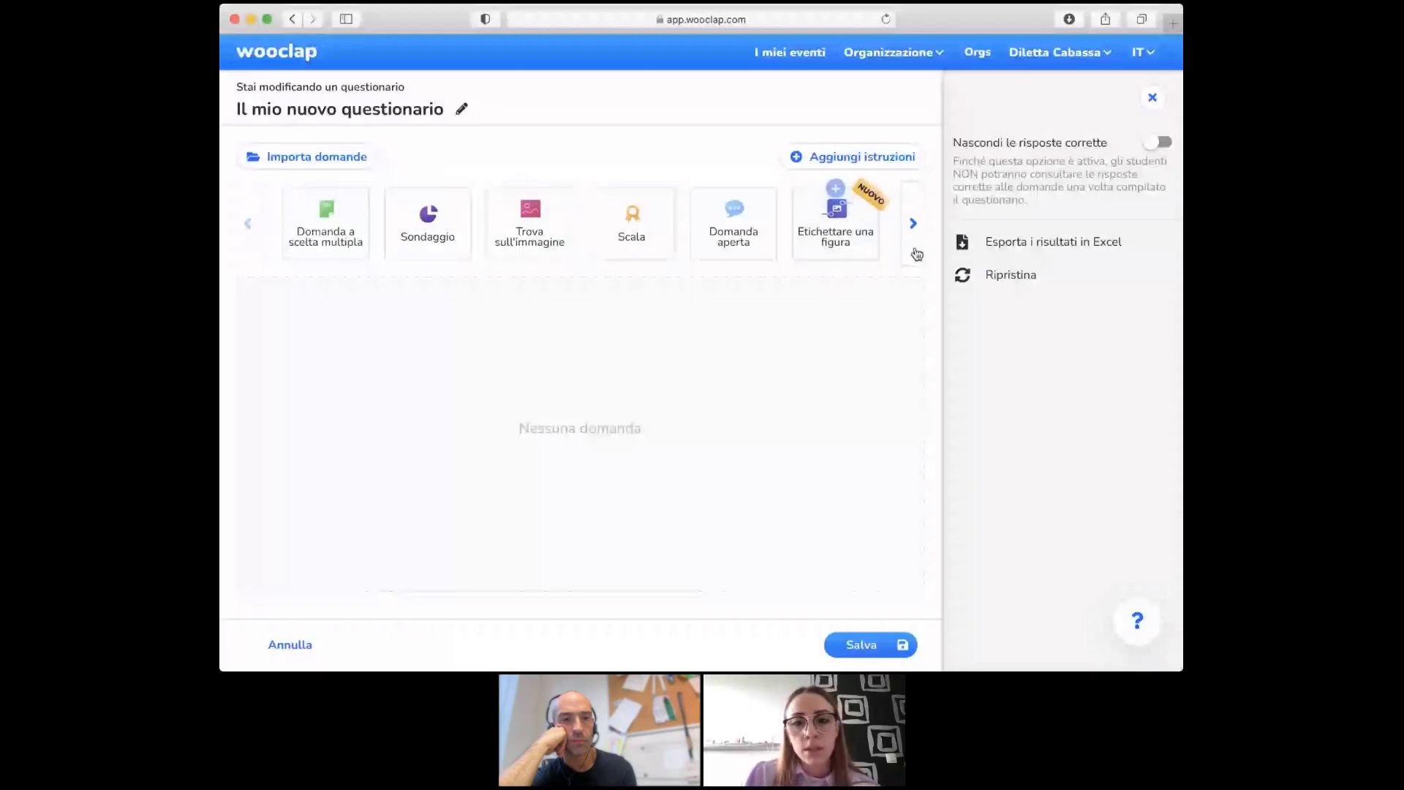
click(913, 223)
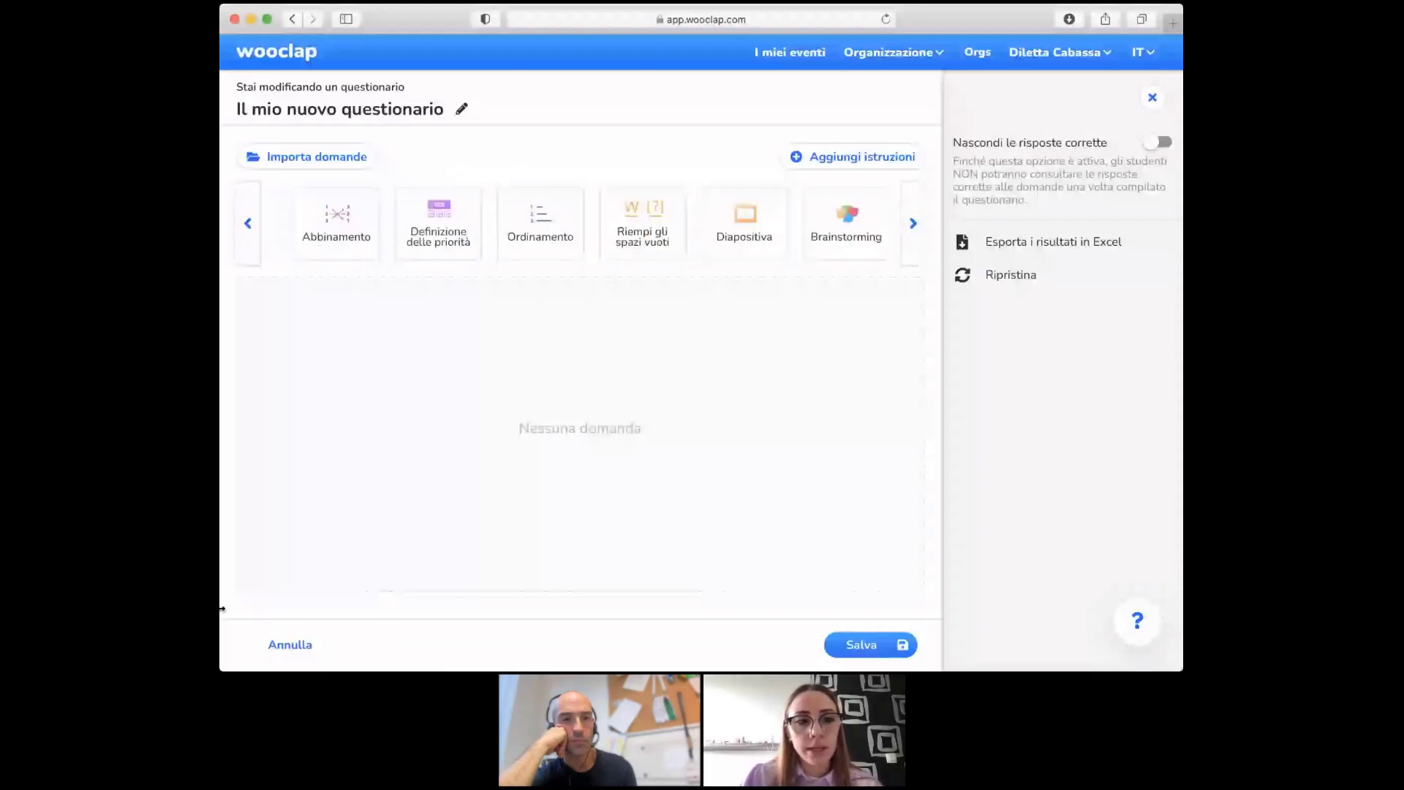
click(290, 644)
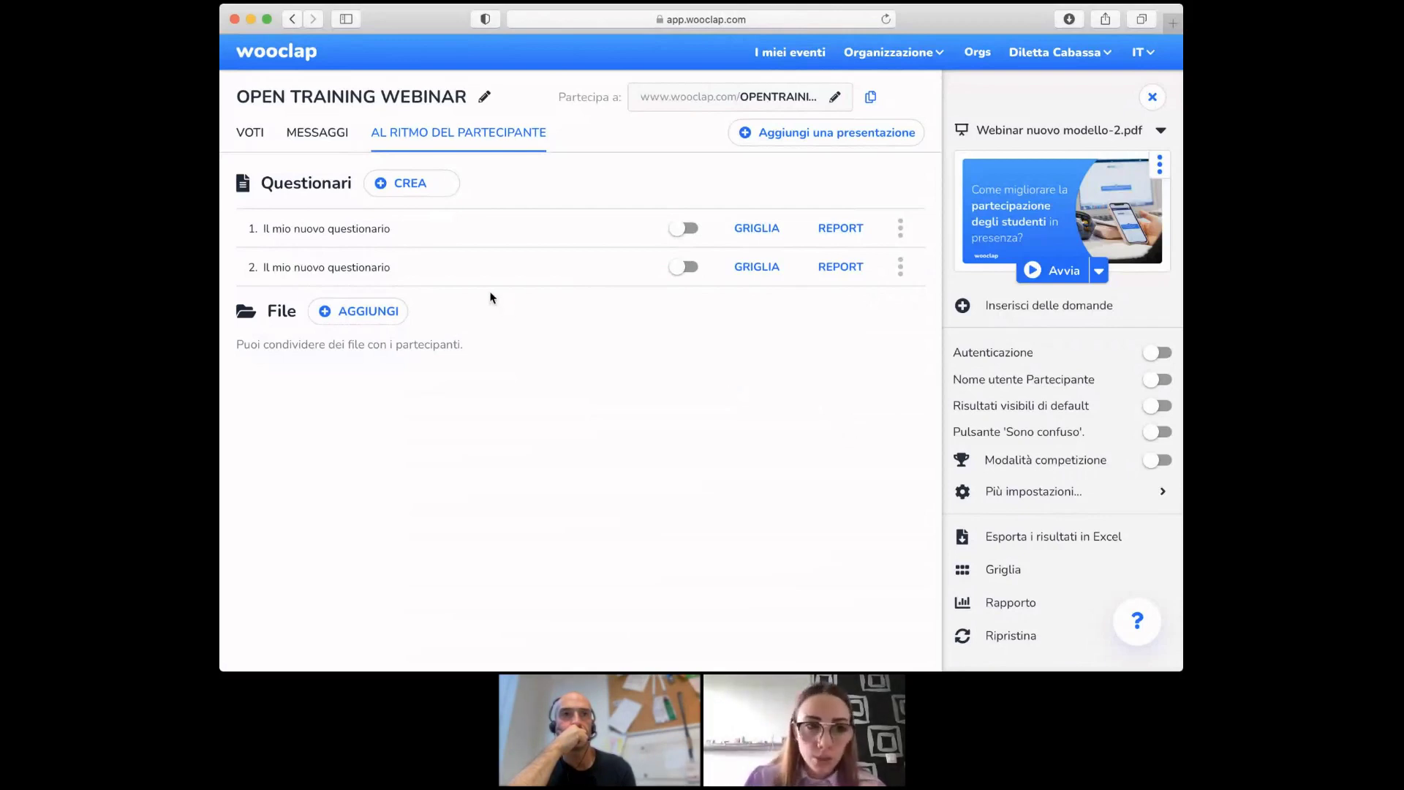
mouse_move(676, 278)
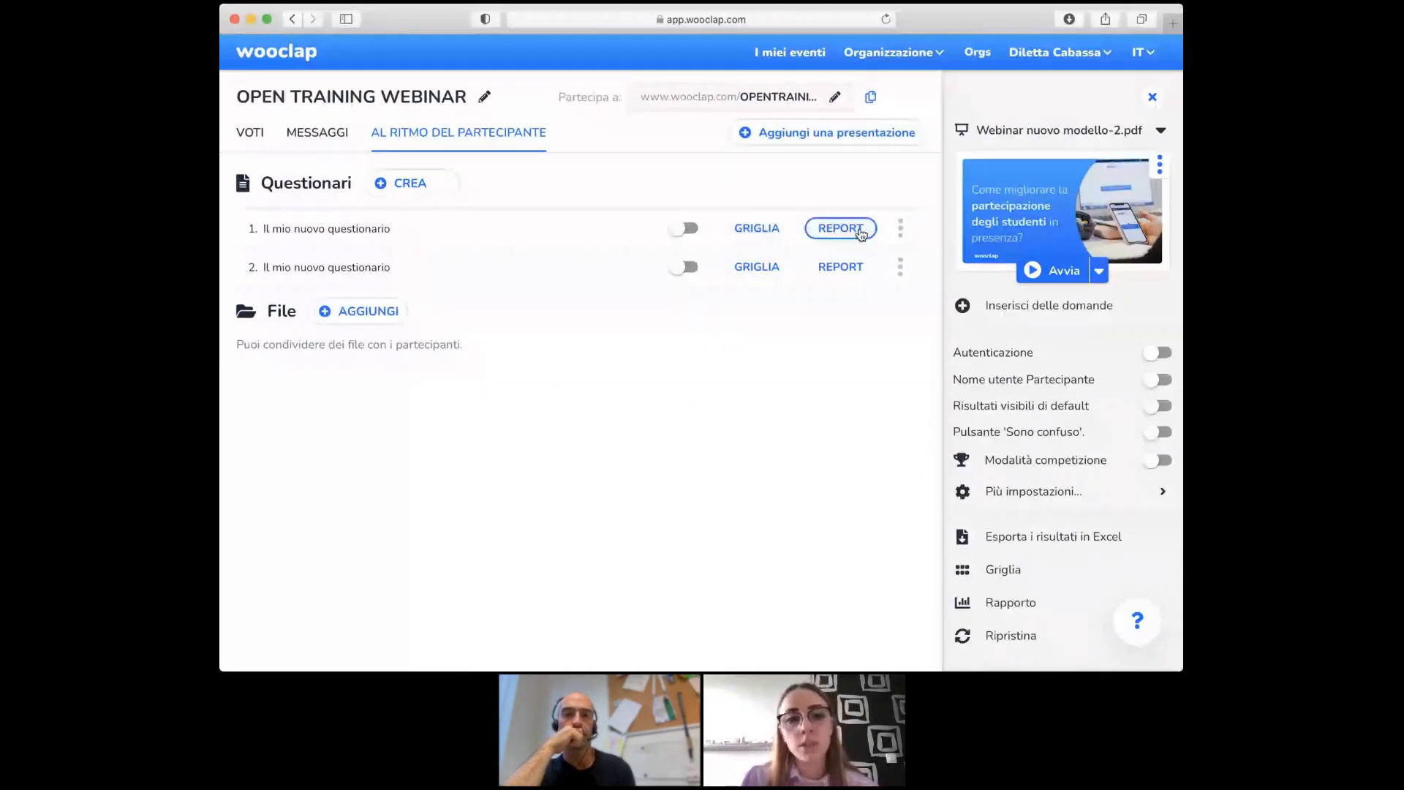
- Return to the event's vote questions and switch participant authentication on to show its login options, switching it off again
click(262, 141)
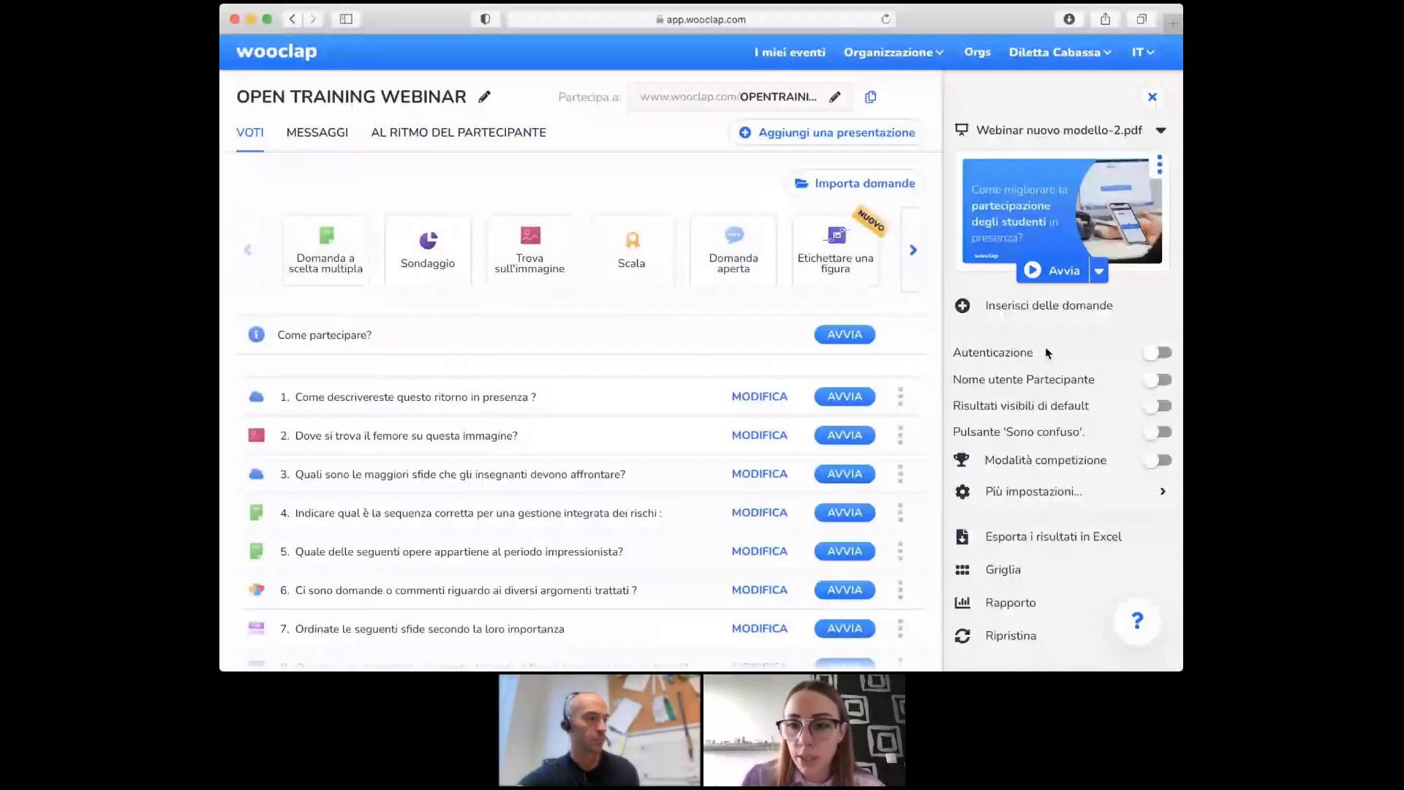
click(1168, 354)
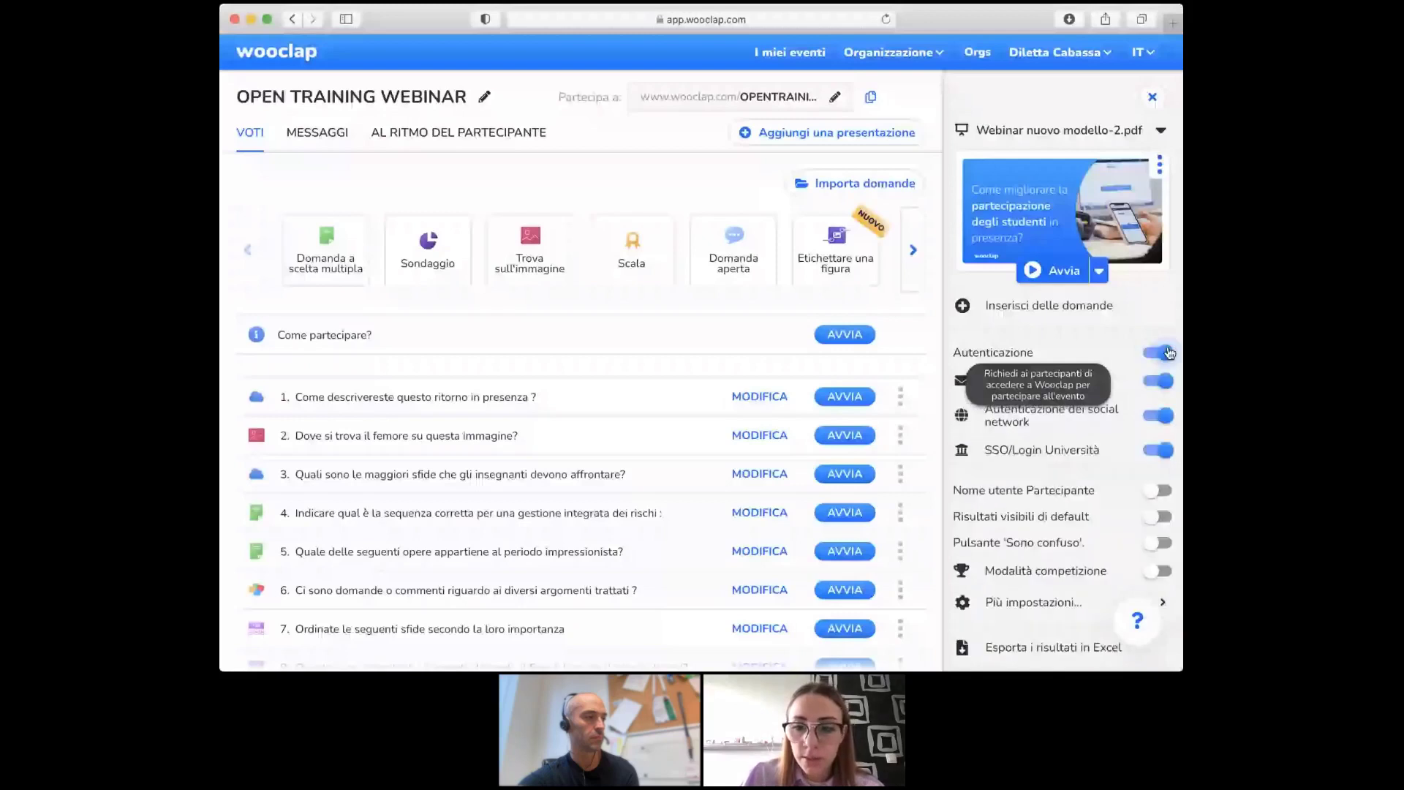
click(1167, 353)
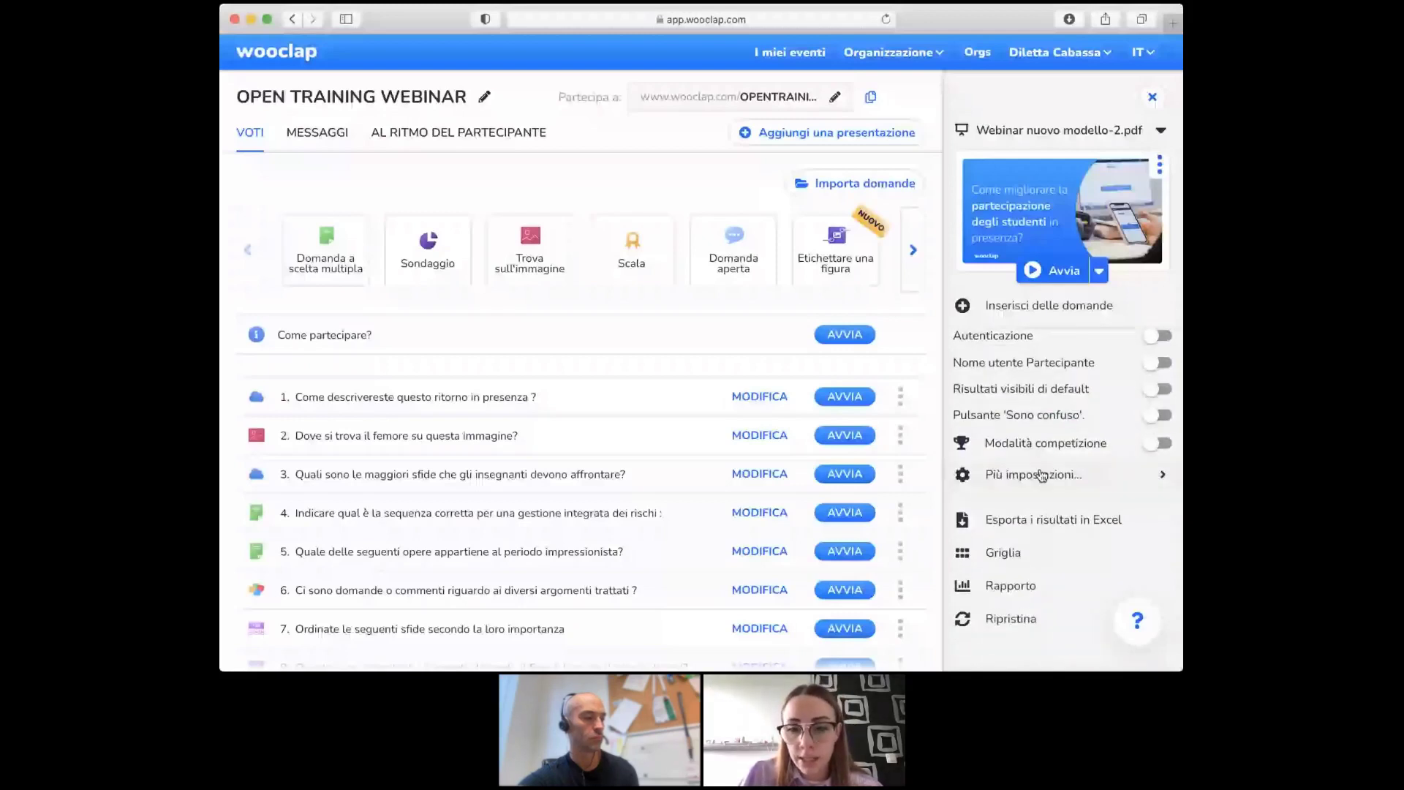
- Open the event's results grid, examine each participant's answers and scores across all questions, and return to the event
click(995, 555)
scroll(737, 406, down, 3)
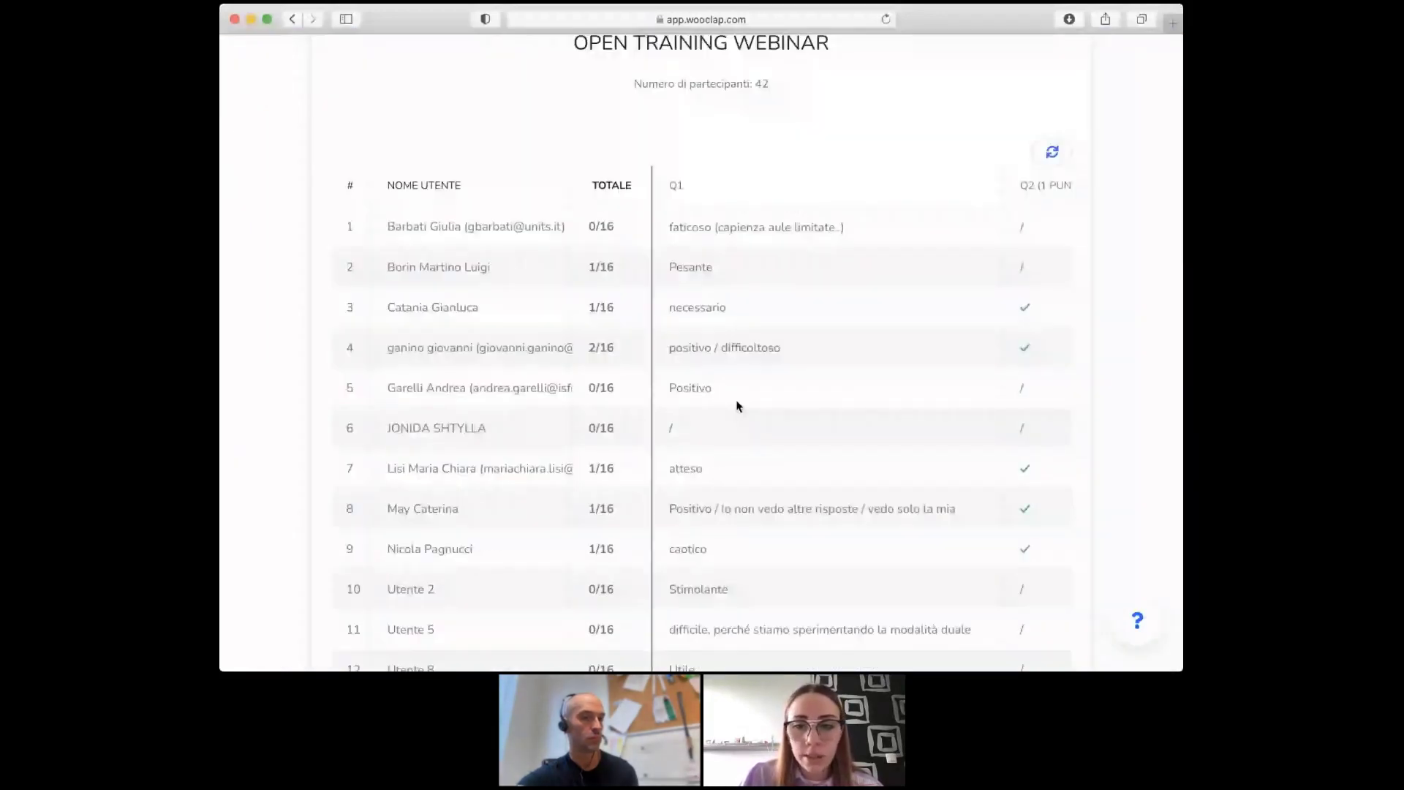
scroll(737, 406, down, 10)
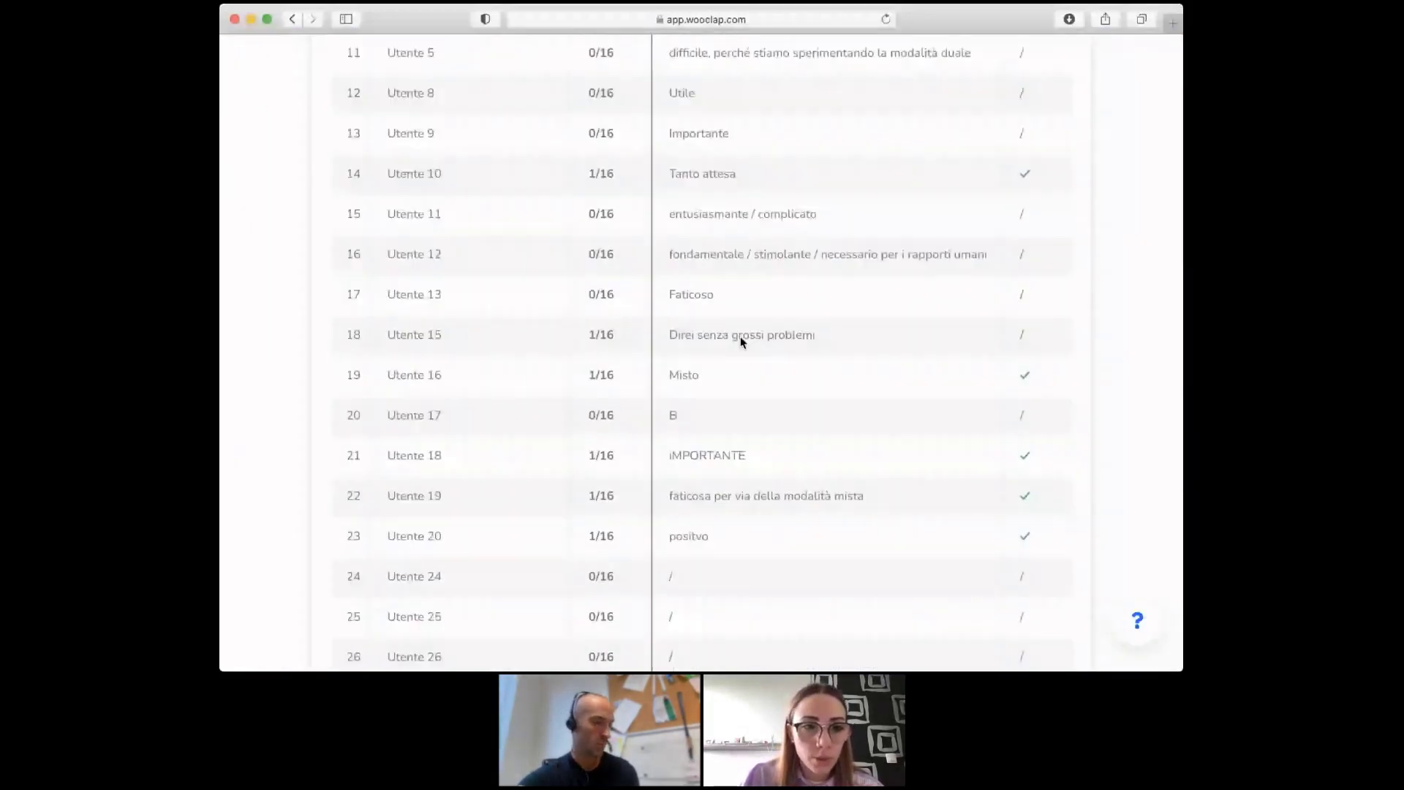
scroll(741, 337, up, 8)
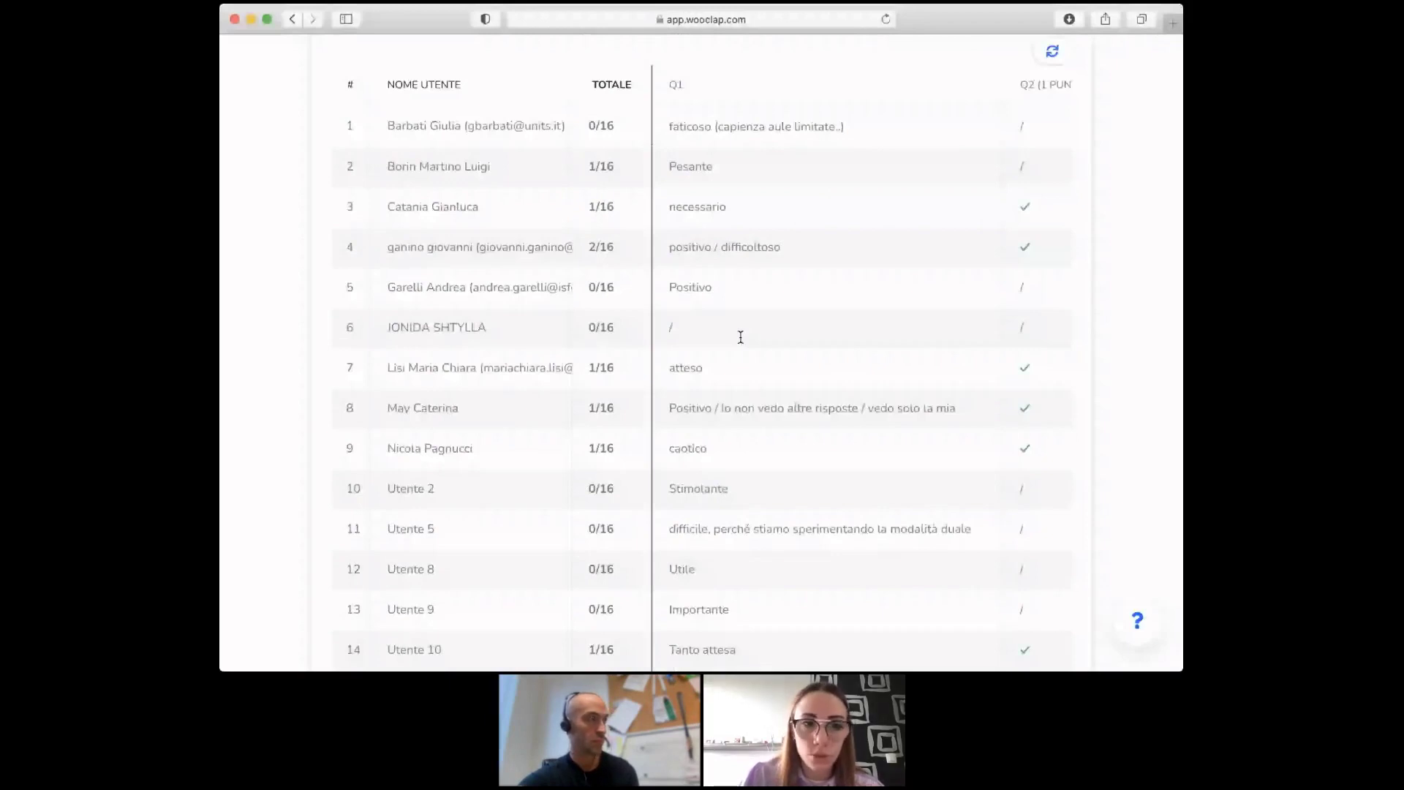
scroll(474, 317, down, 12)
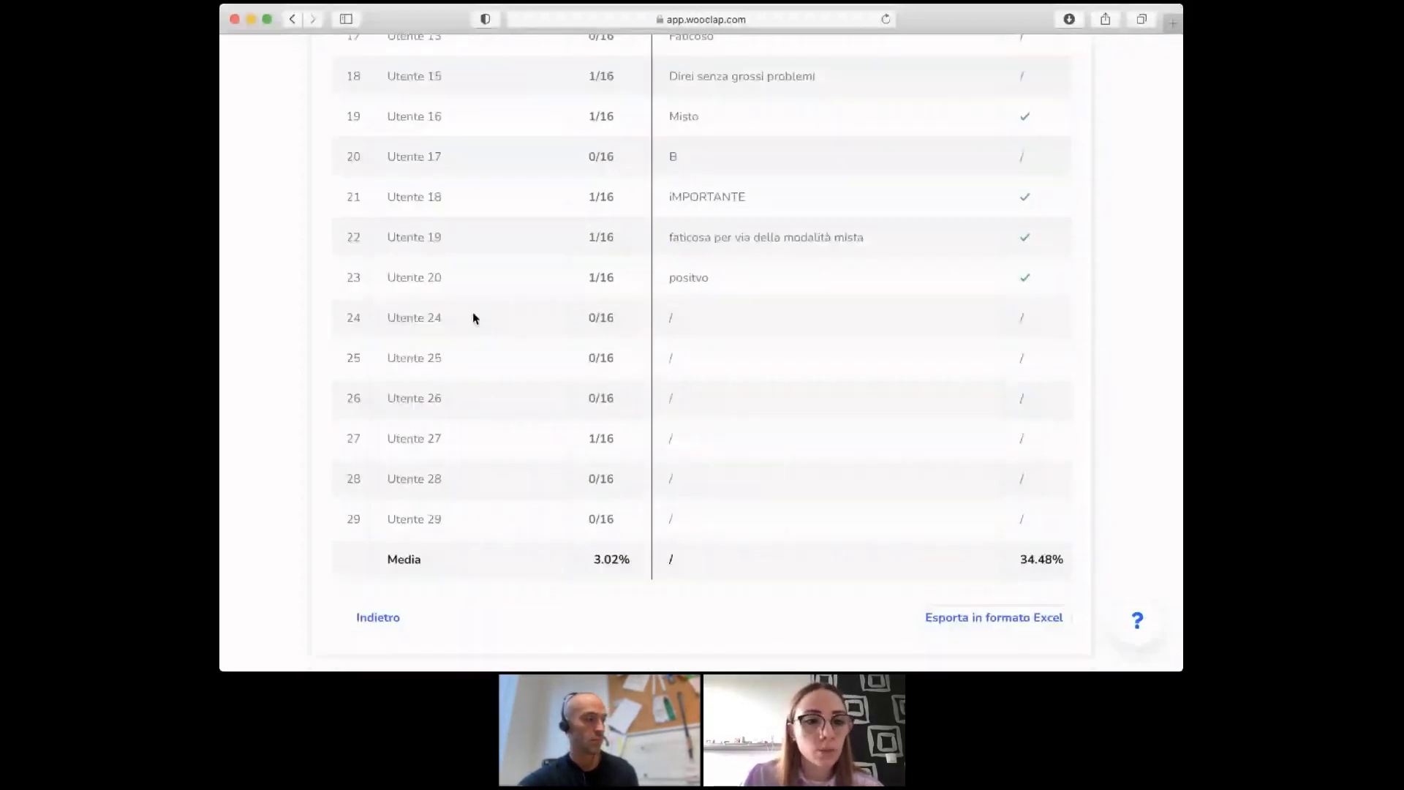
scroll(473, 318, up, 2)
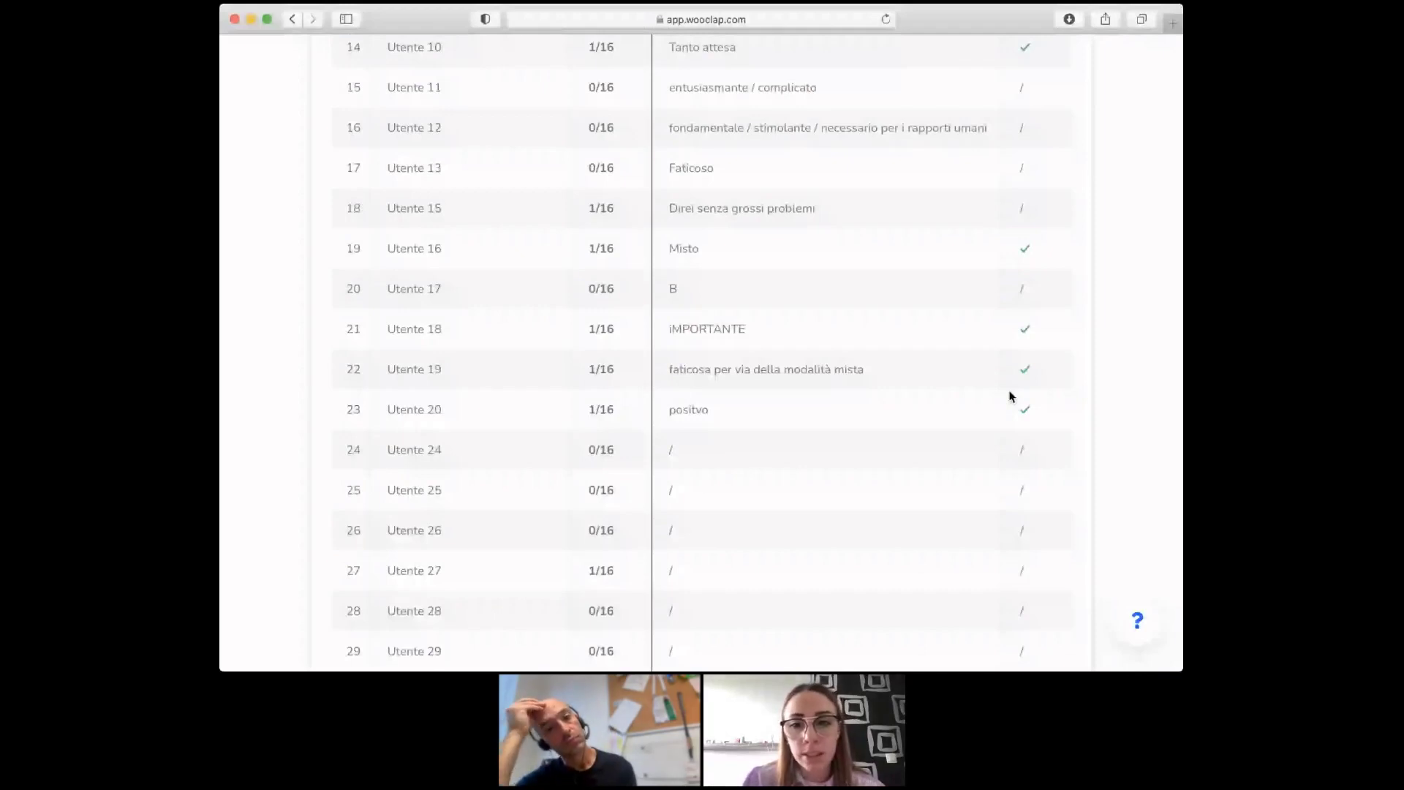
scroll(1012, 396, right, 5)
scroll(1012, 397, right, 10)
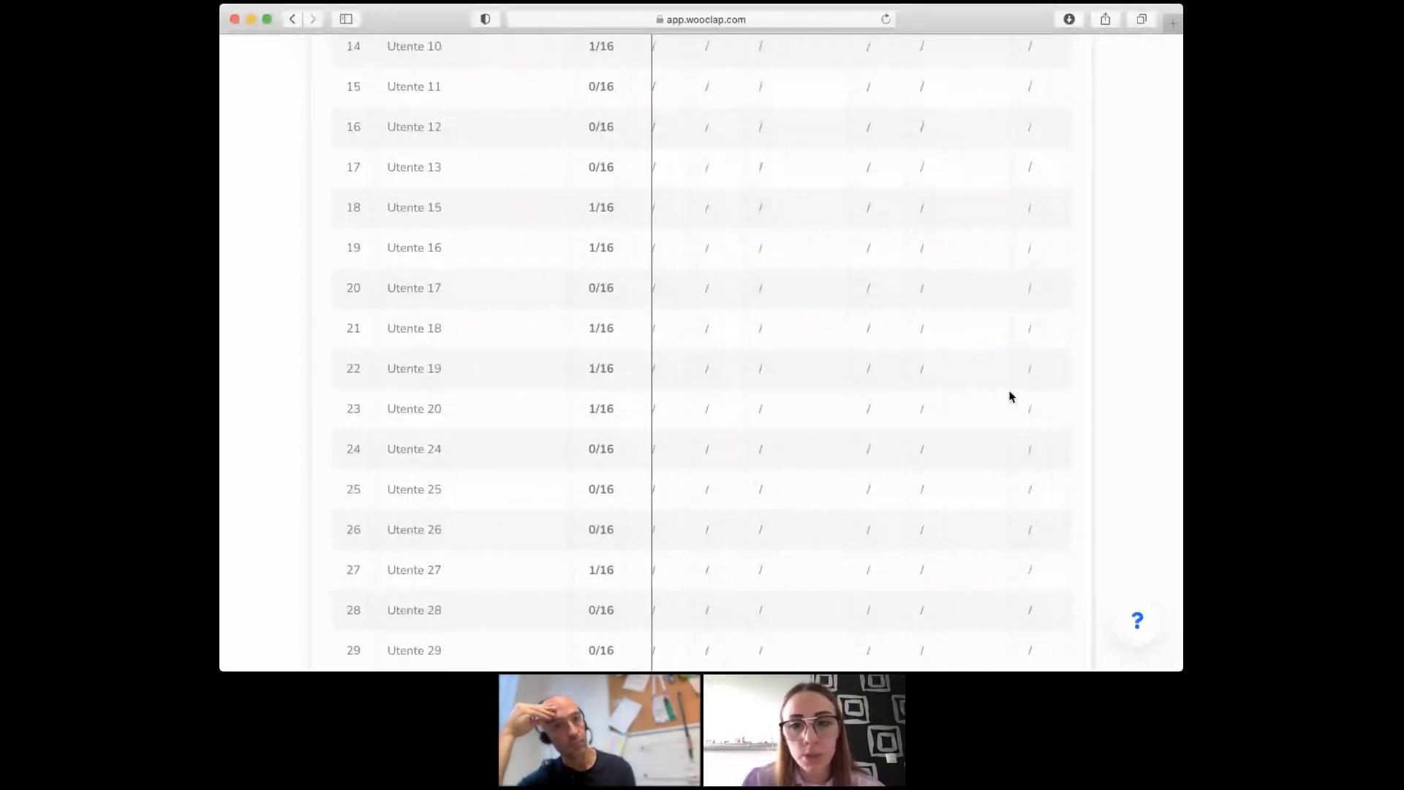
scroll(1011, 396, right, 10)
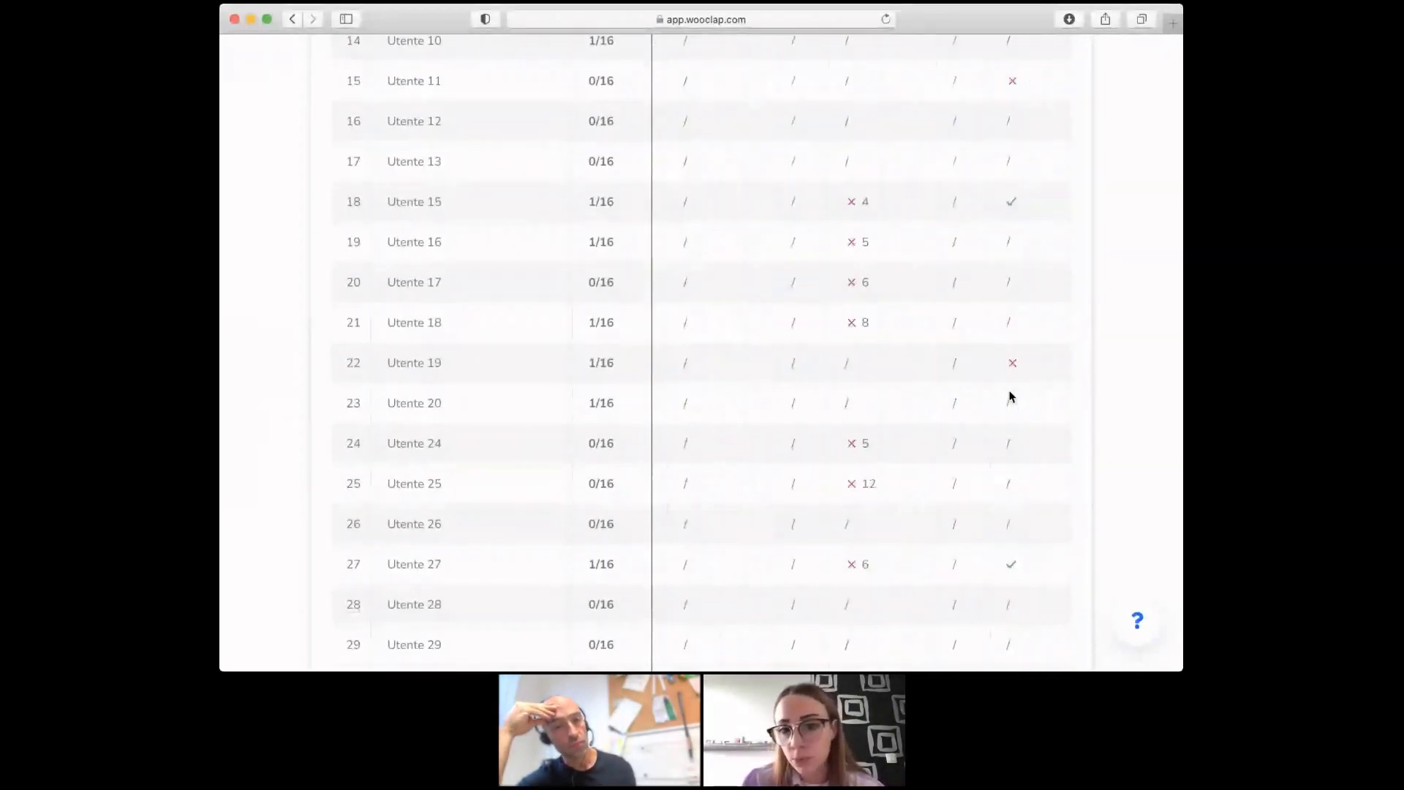
scroll(1009, 395, up, 3)
scroll(1009, 395, down, 4)
scroll(924, 371, right, 5)
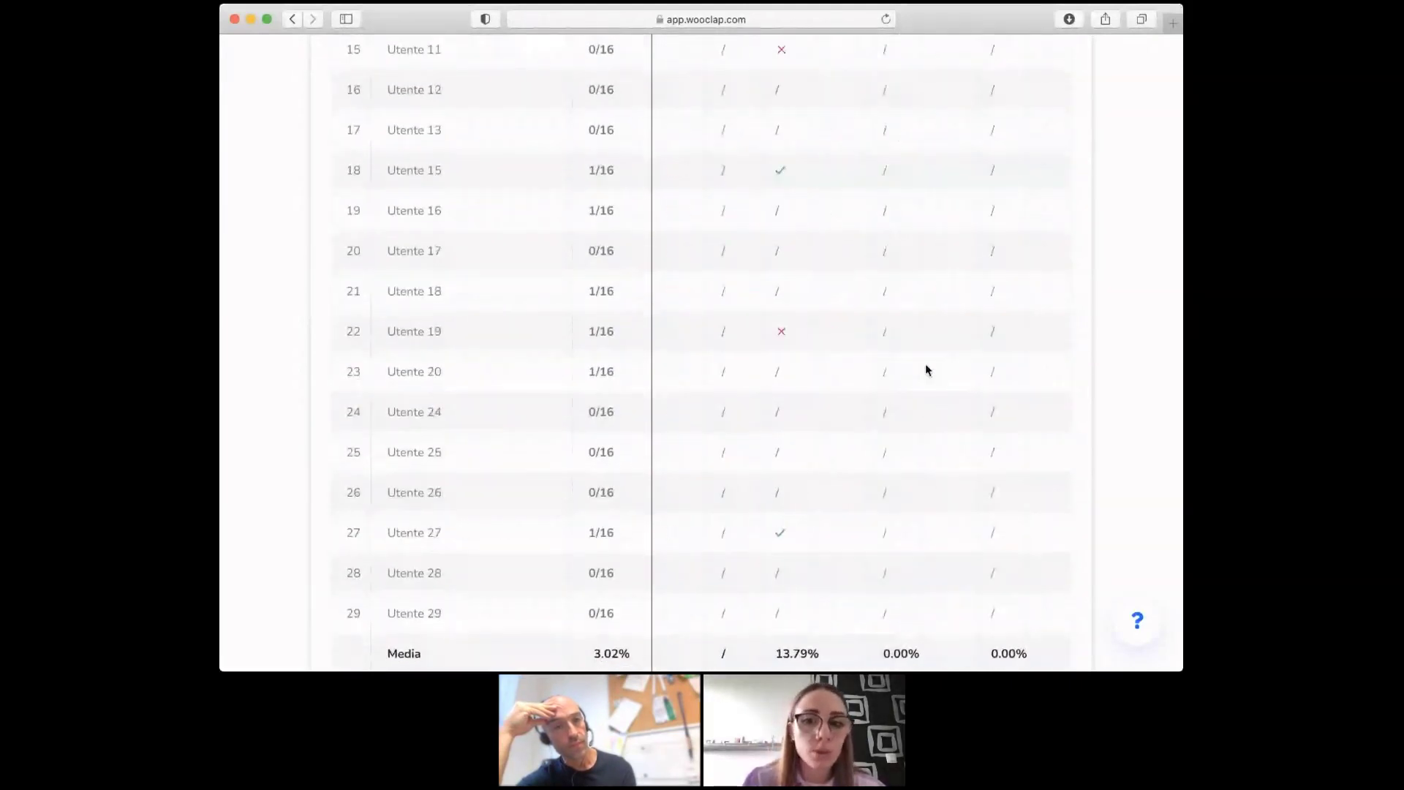
scroll(926, 370, left, 2)
scroll(926, 370, right, 10)
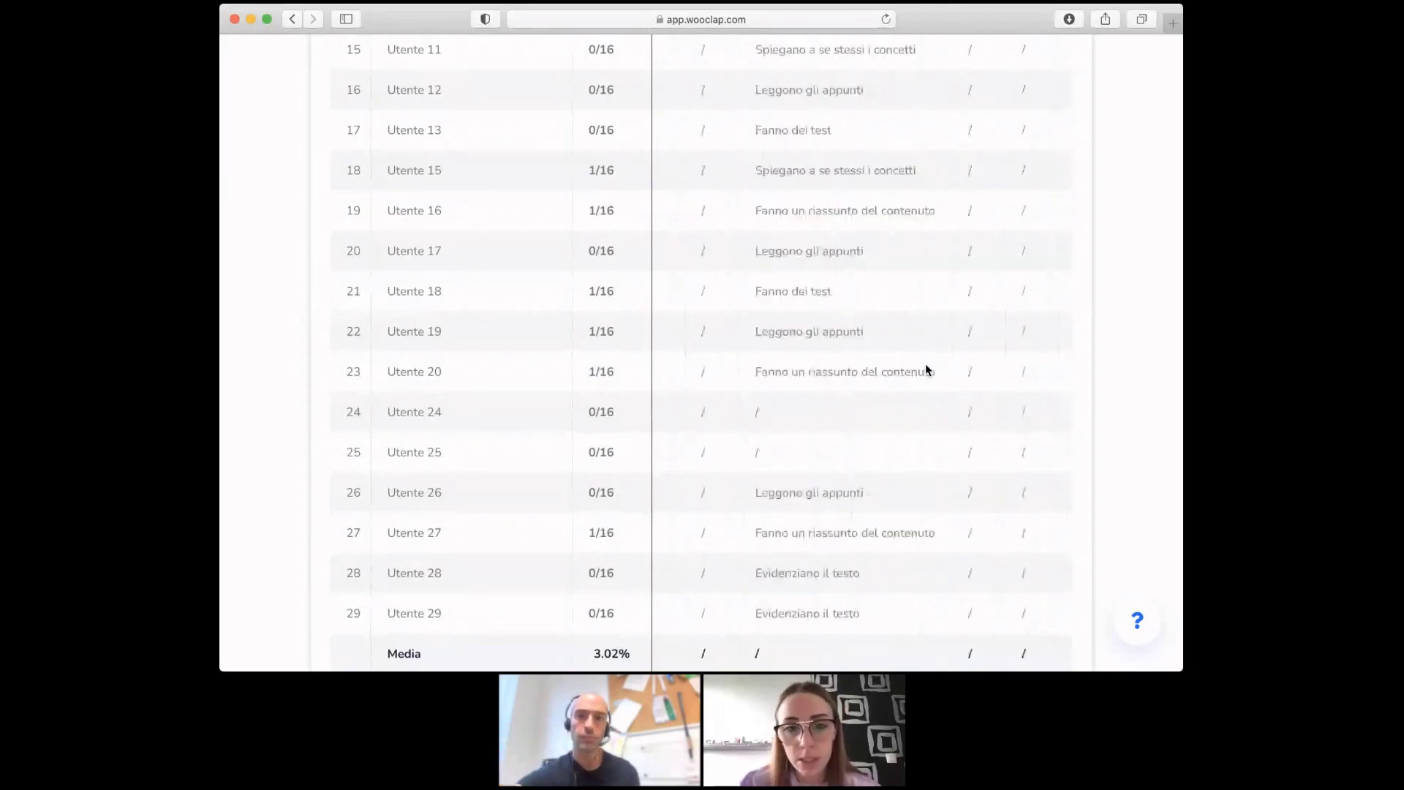
scroll(926, 370, down, 3)
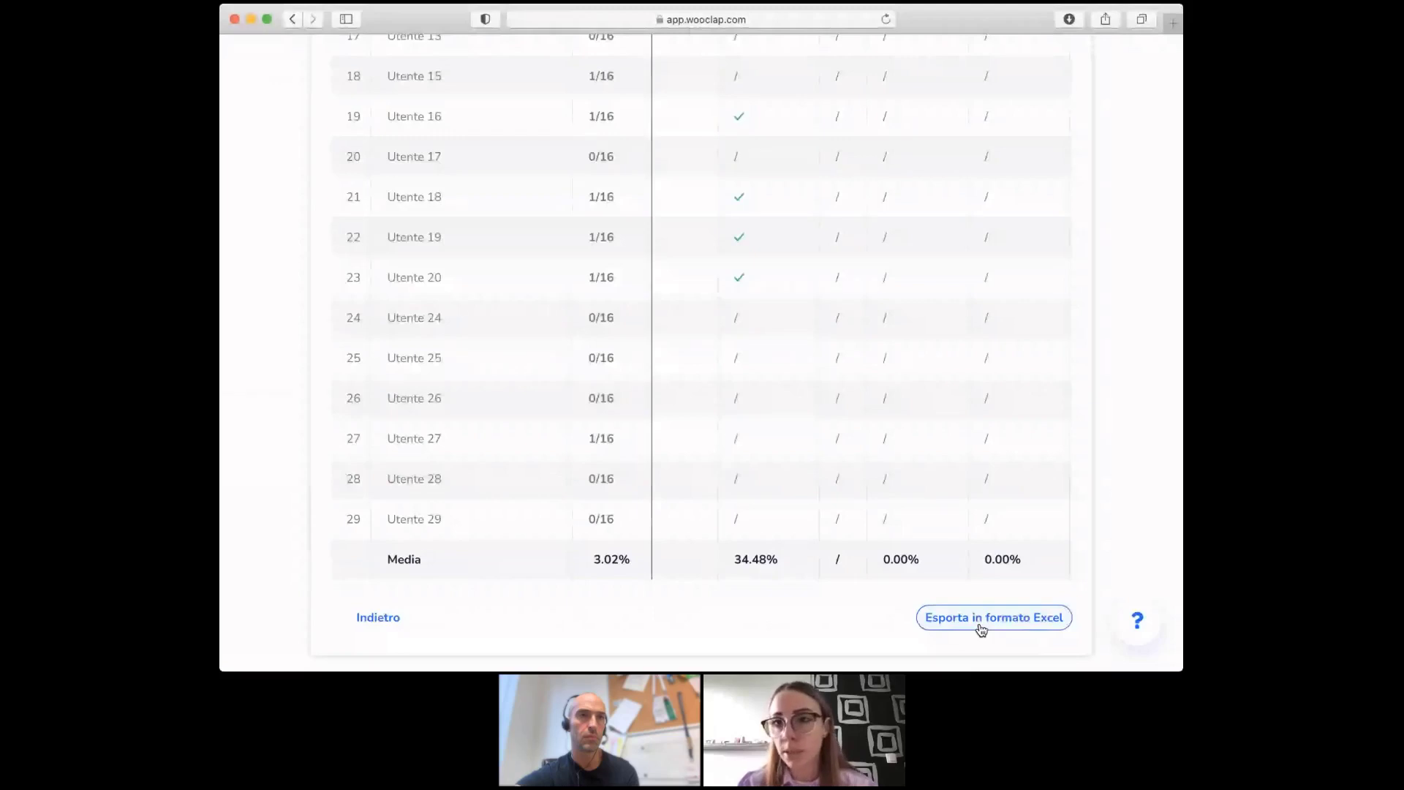
click(363, 628)
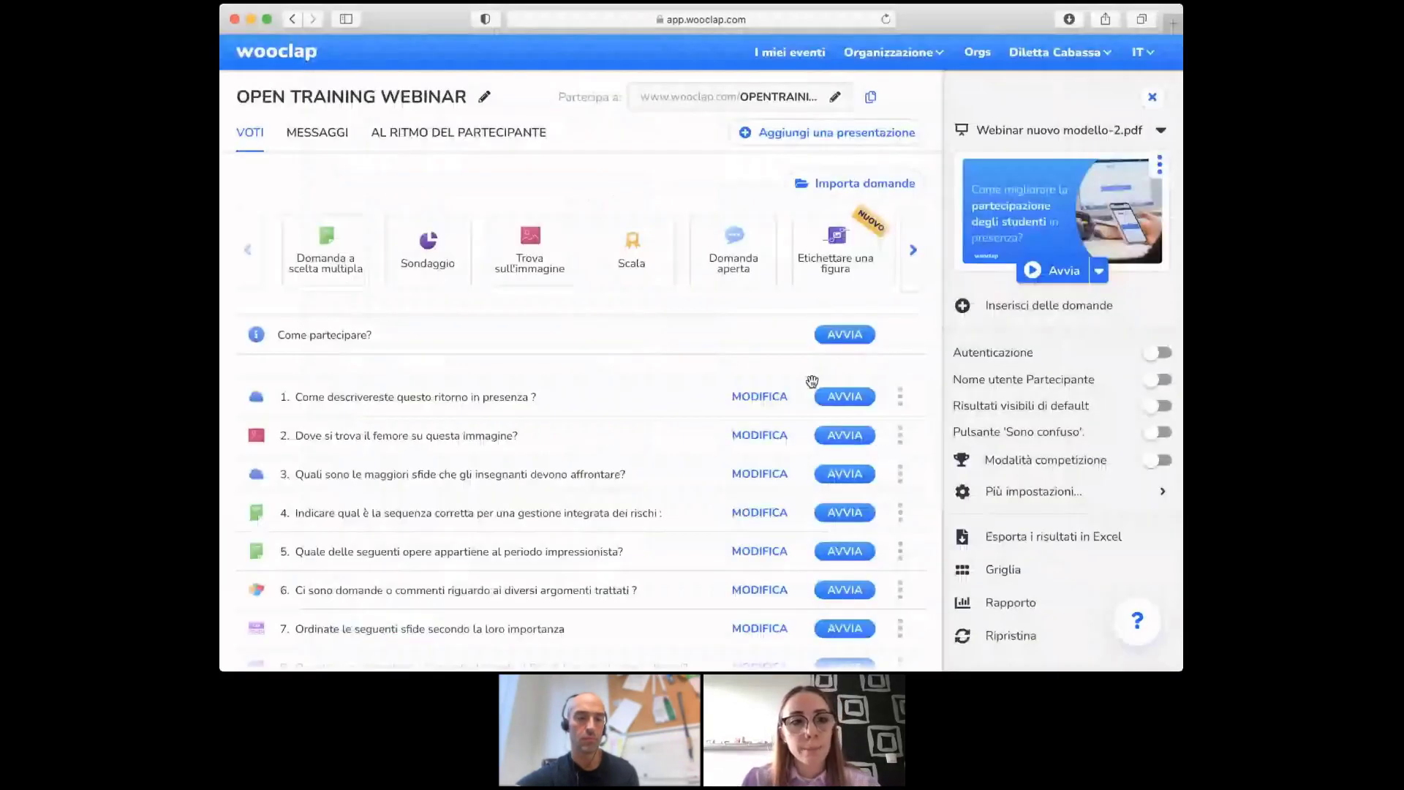
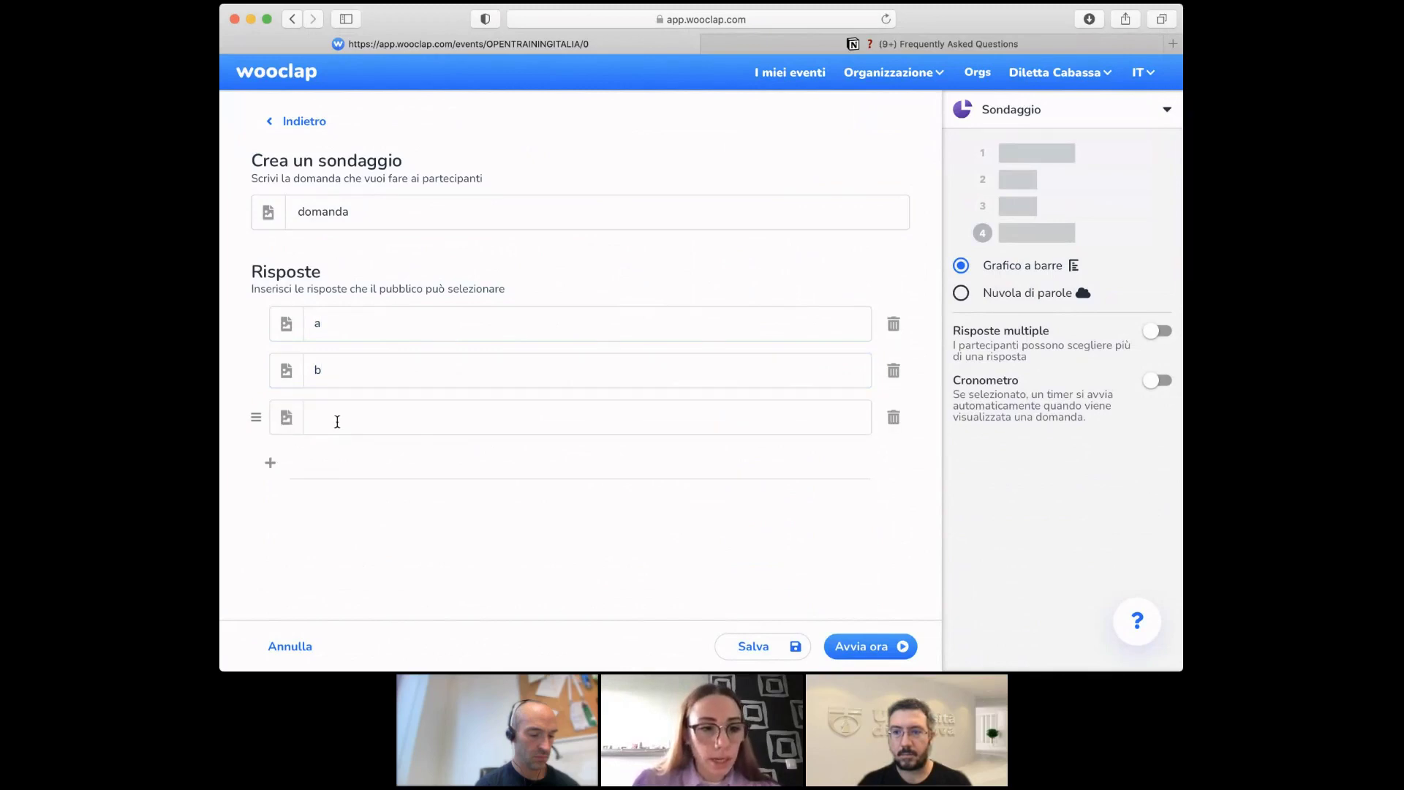
- Add the answers "c" and "d" to the "domanda" poll, save it, and launch it for voting
text(c)
click(270, 463)
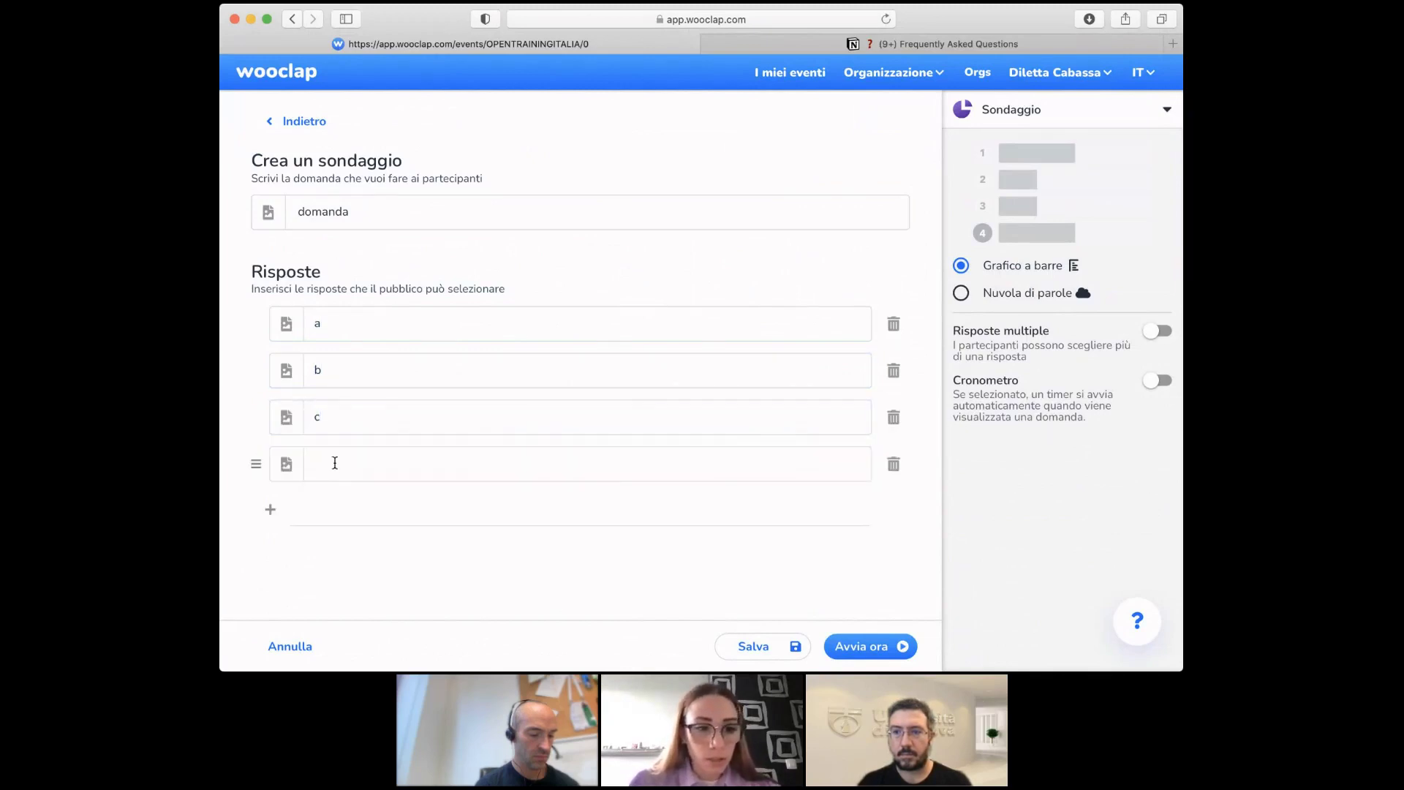
text(d)
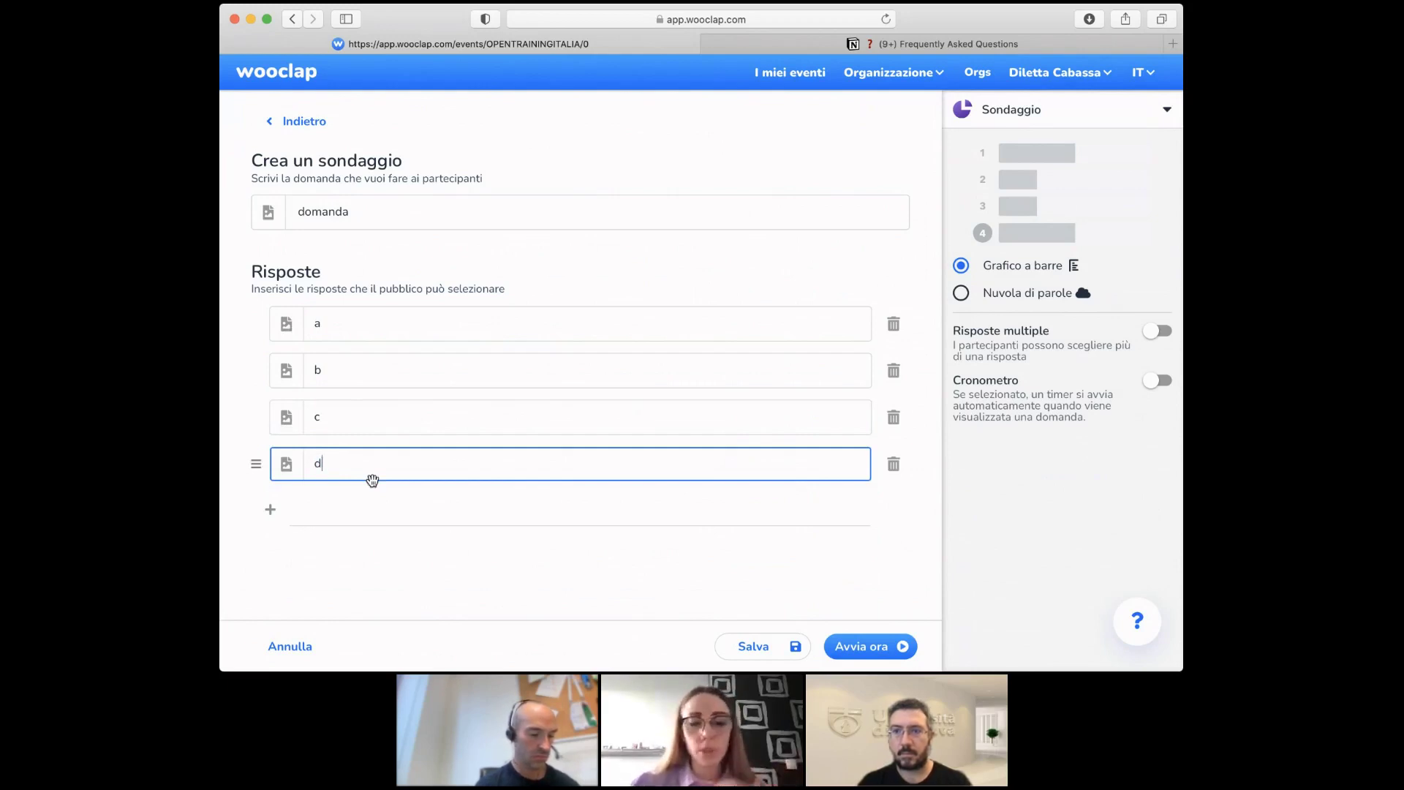
click(754, 653)
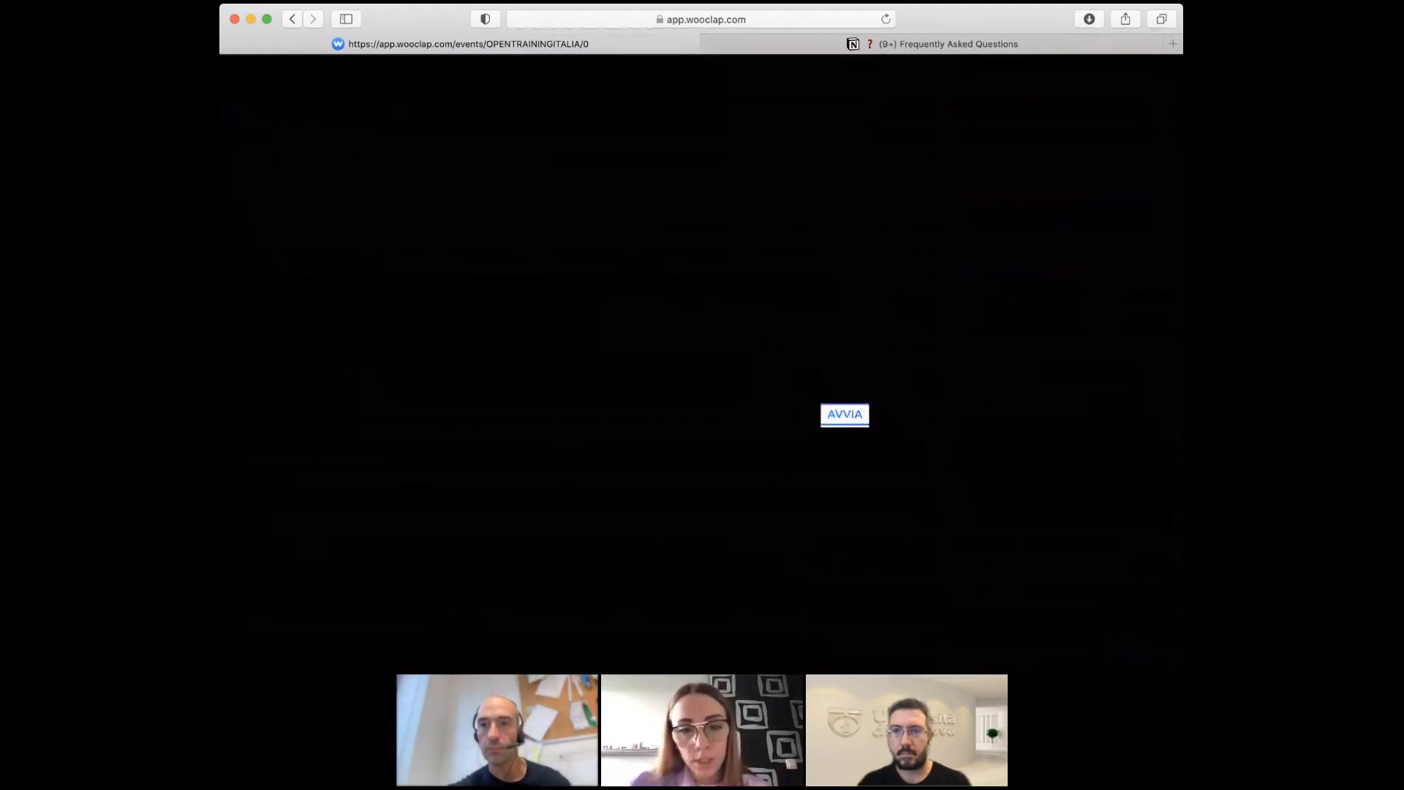
click(841, 418)
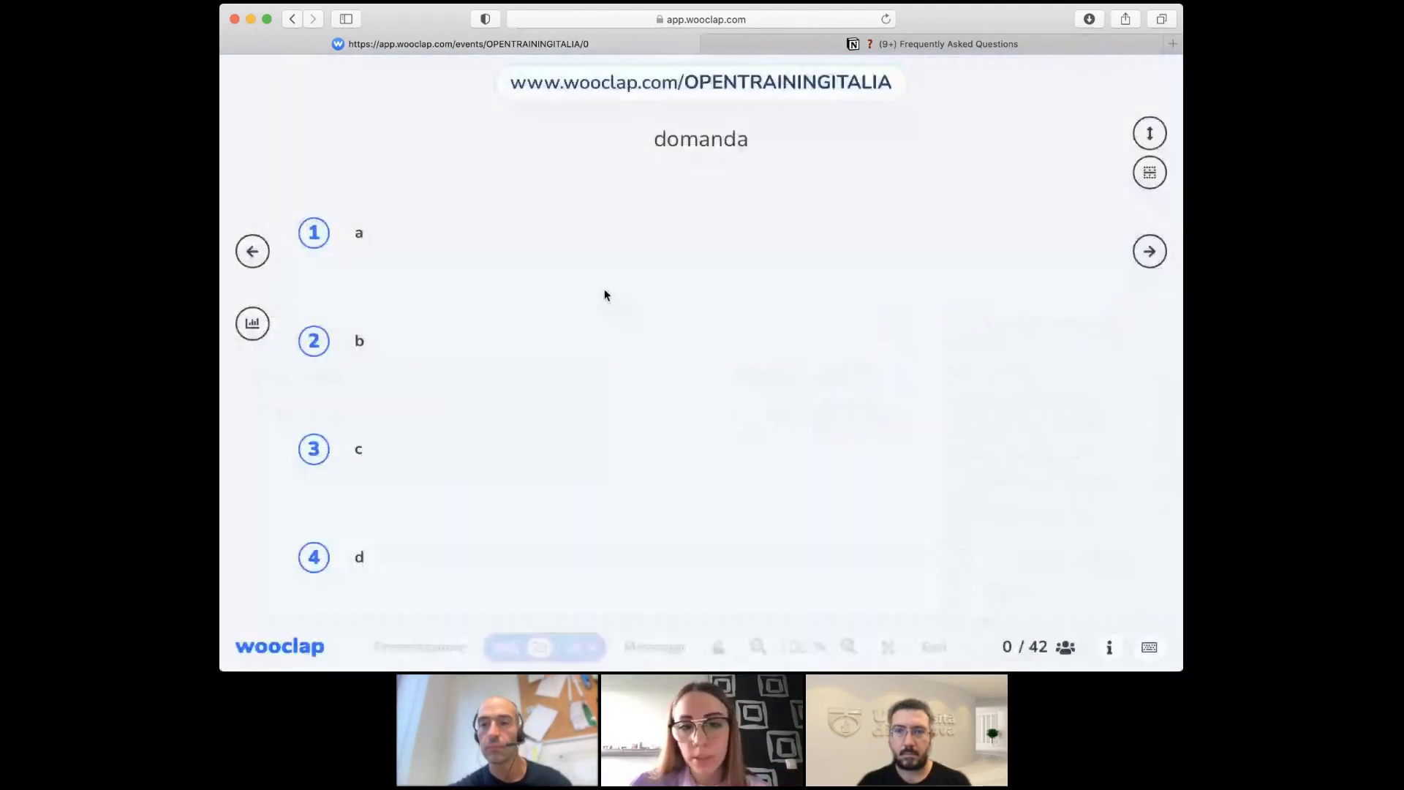
- Exit the vote, insert the "domanda" poll into the webinar presentation right after the study-techniques poll, and save the presentation
click(934, 648)
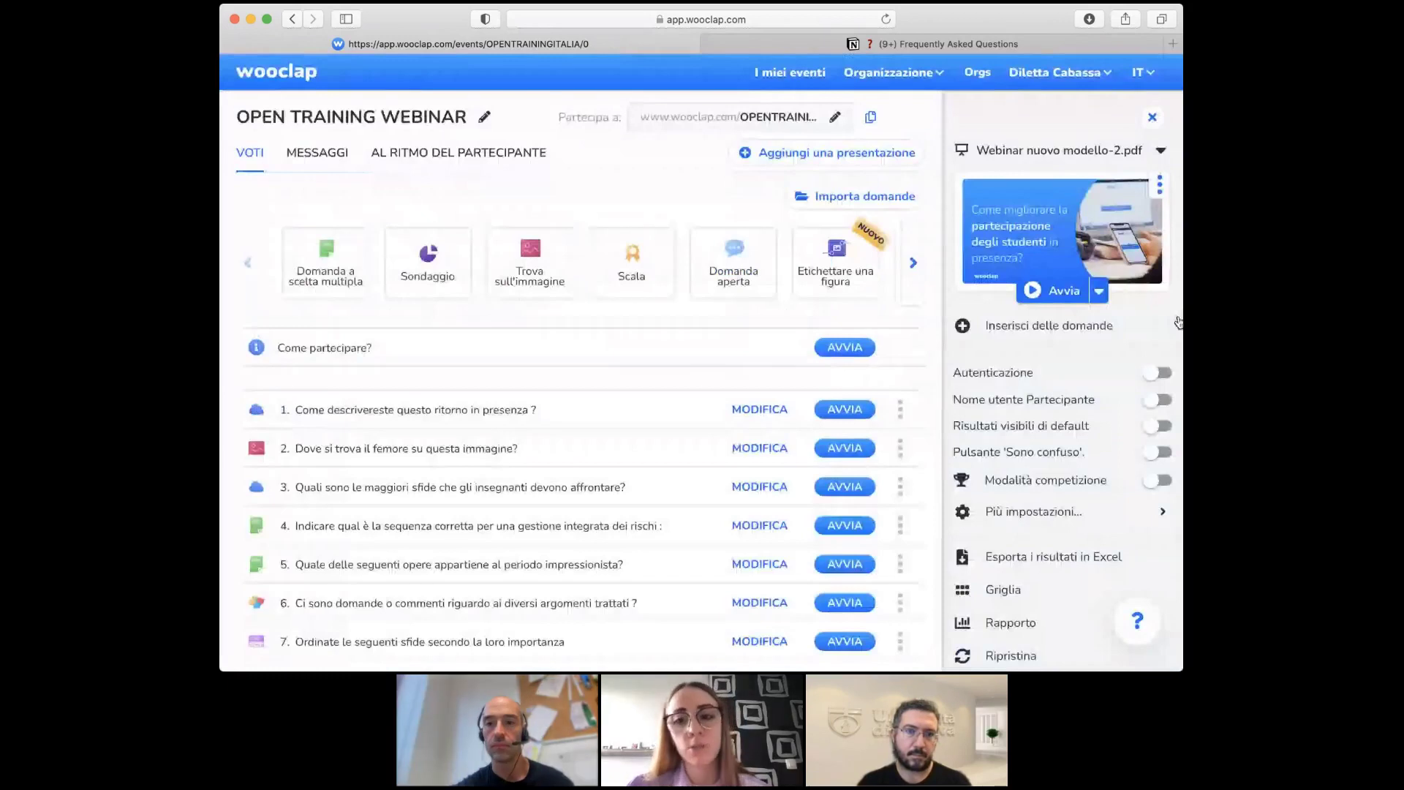
click(1159, 186)
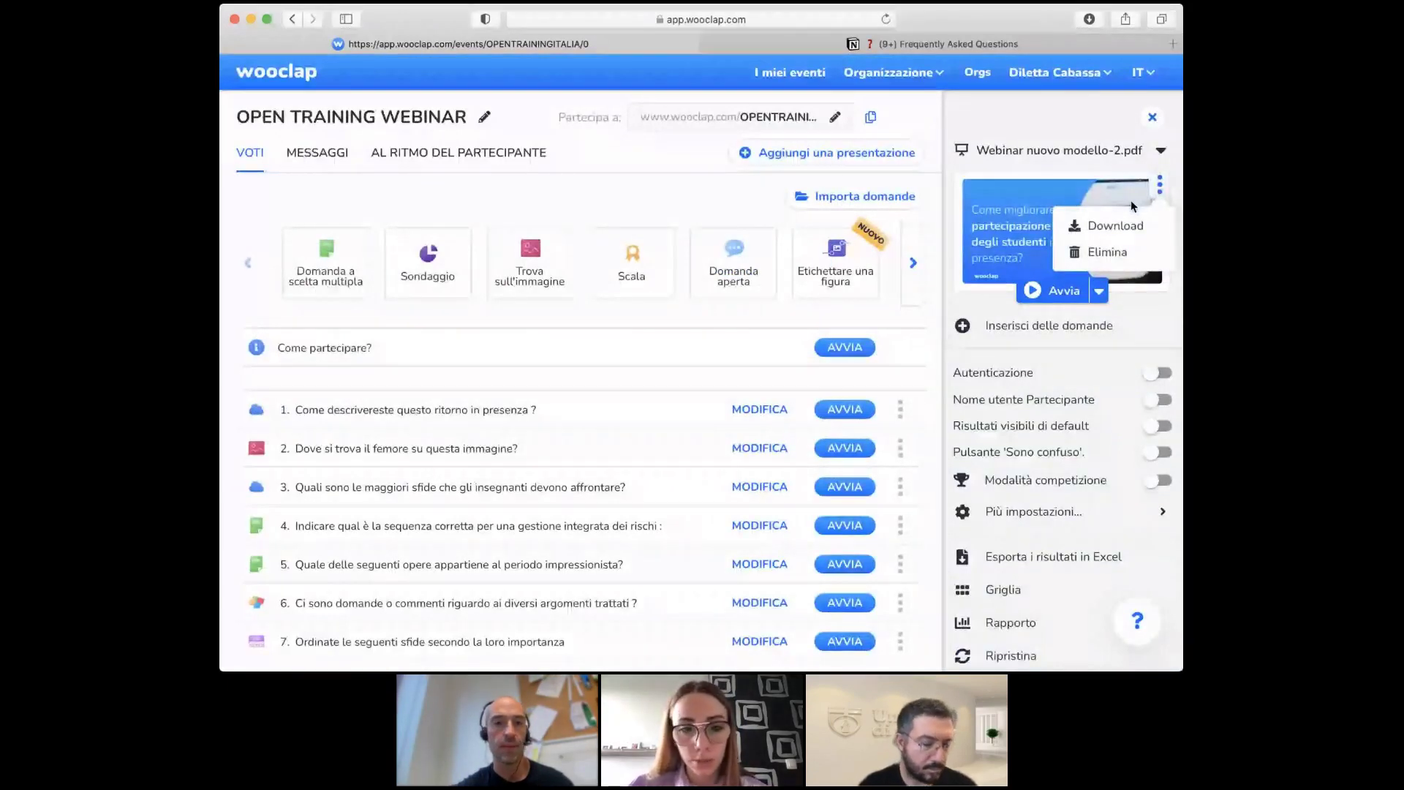
click(1049, 325)
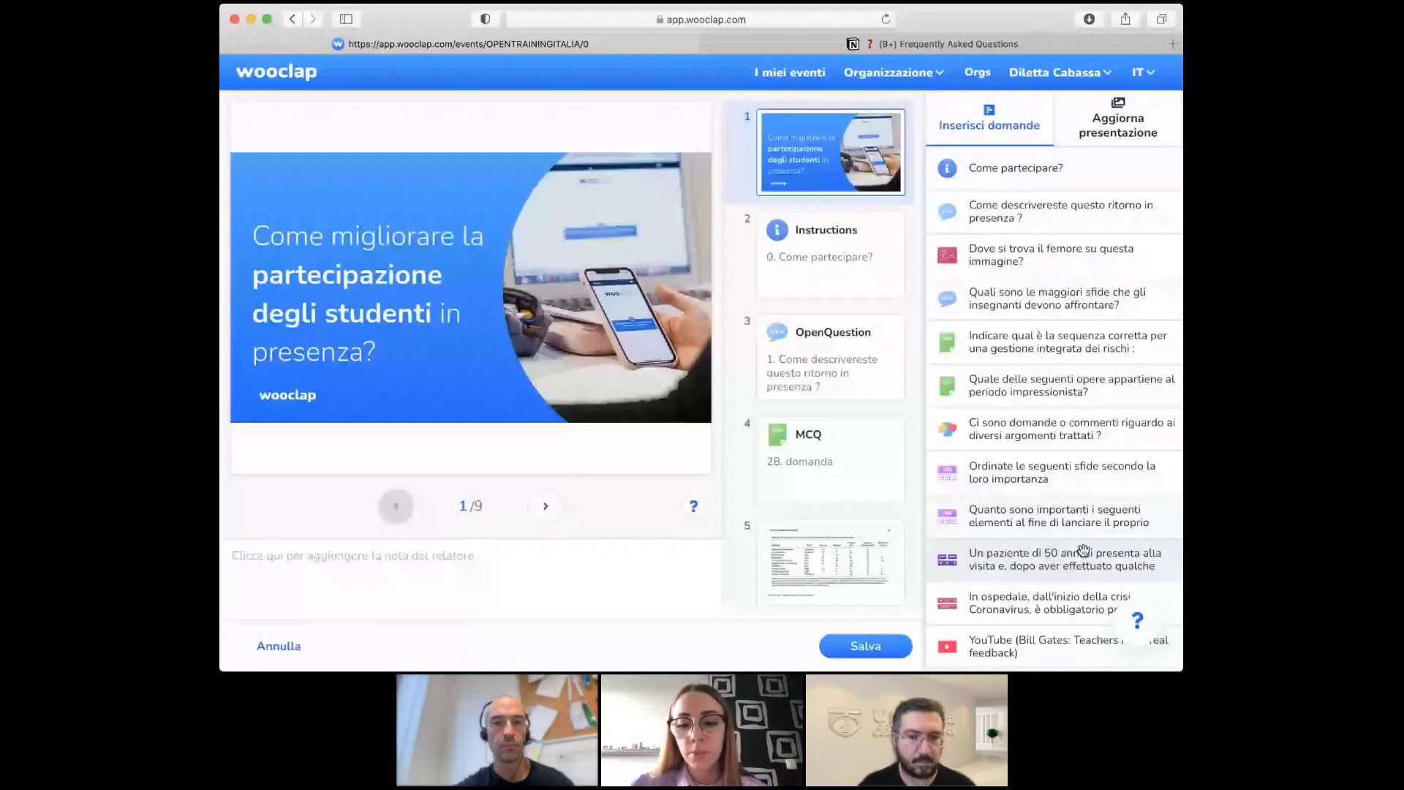
scroll(1039, 644, down, 10)
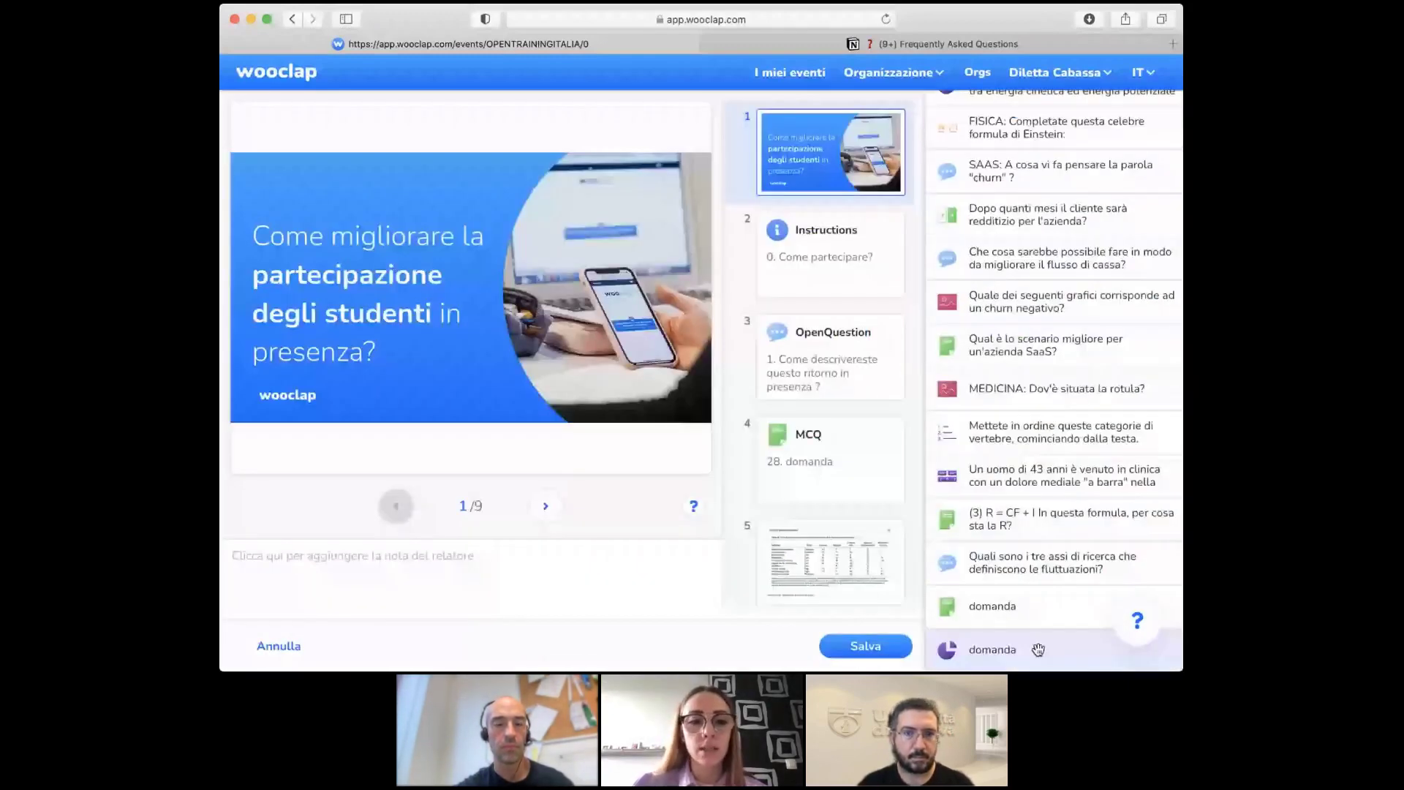
scroll(781, 386, down, 4)
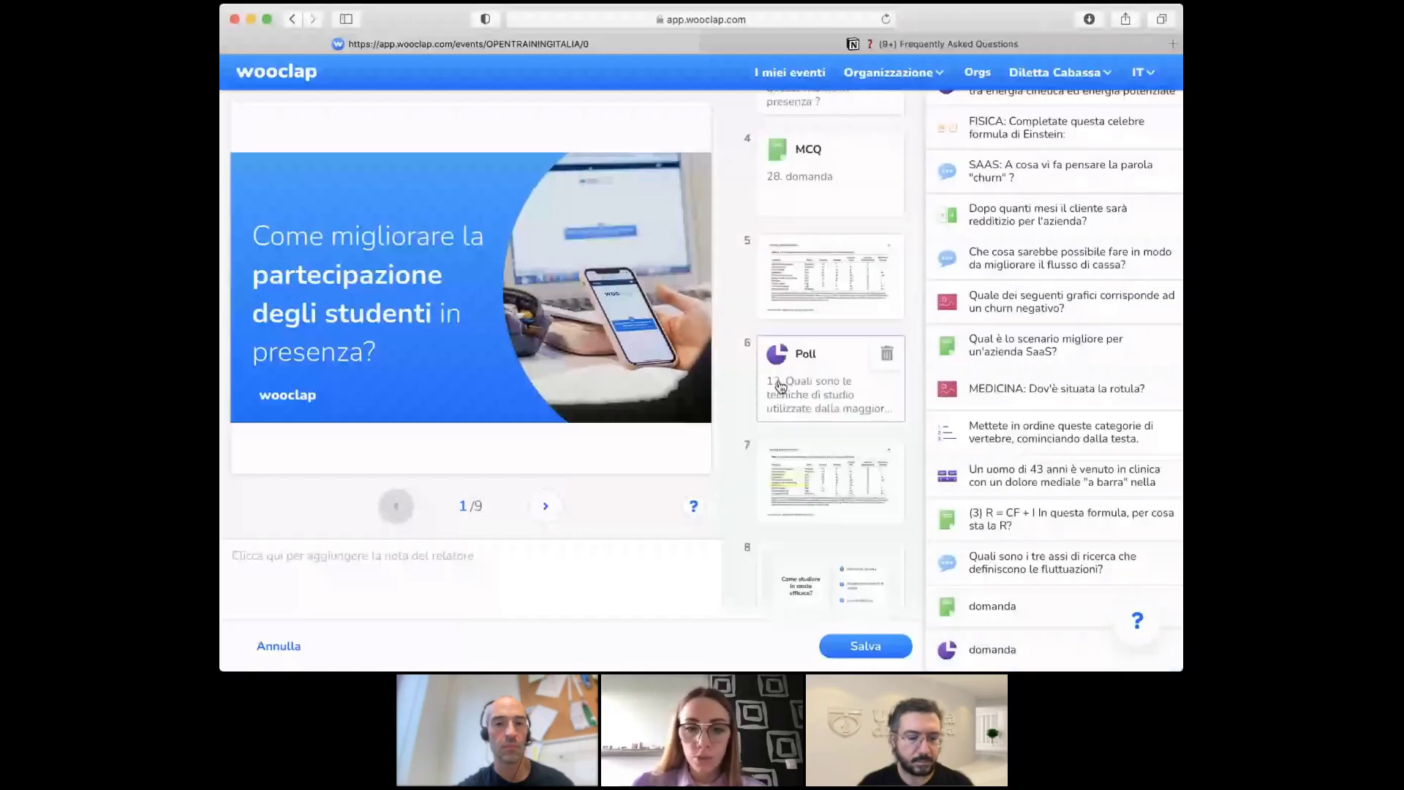
drag(983, 663, 756, 454)
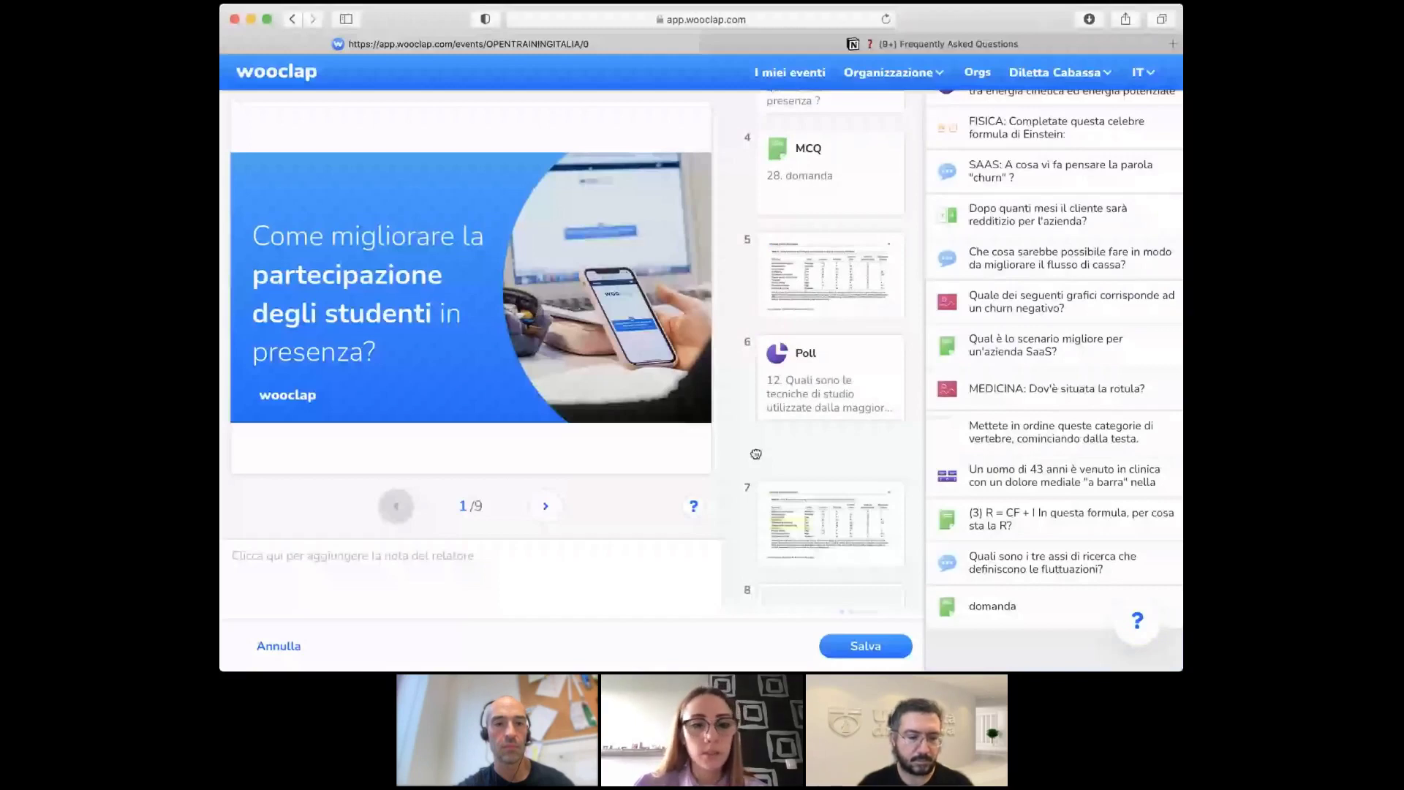
drag(757, 454, 756, 455)
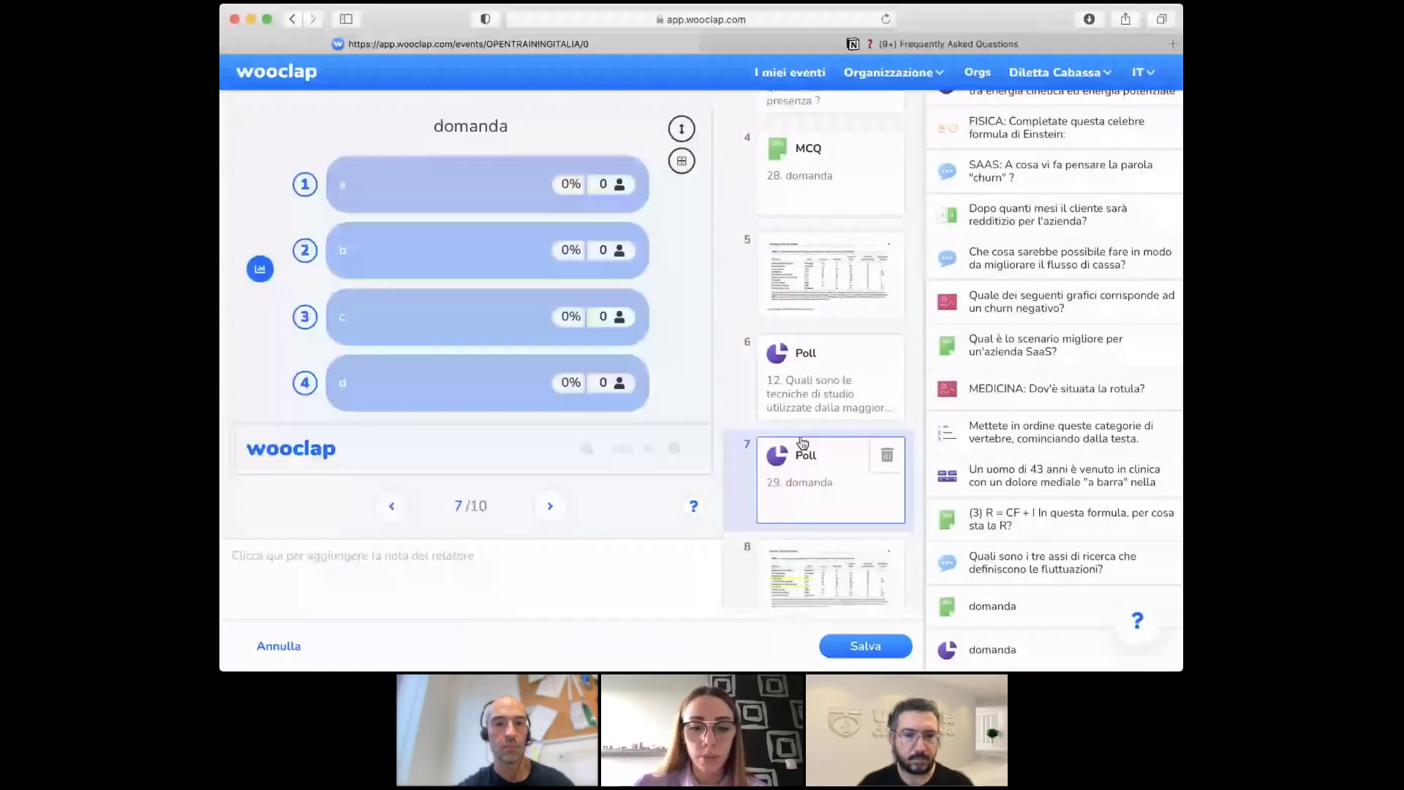
click(848, 648)
- Play the presentation from the "Come partecipare?" instructions through to the inserted "domanda" poll, and exit the presentation
click(1149, 242)
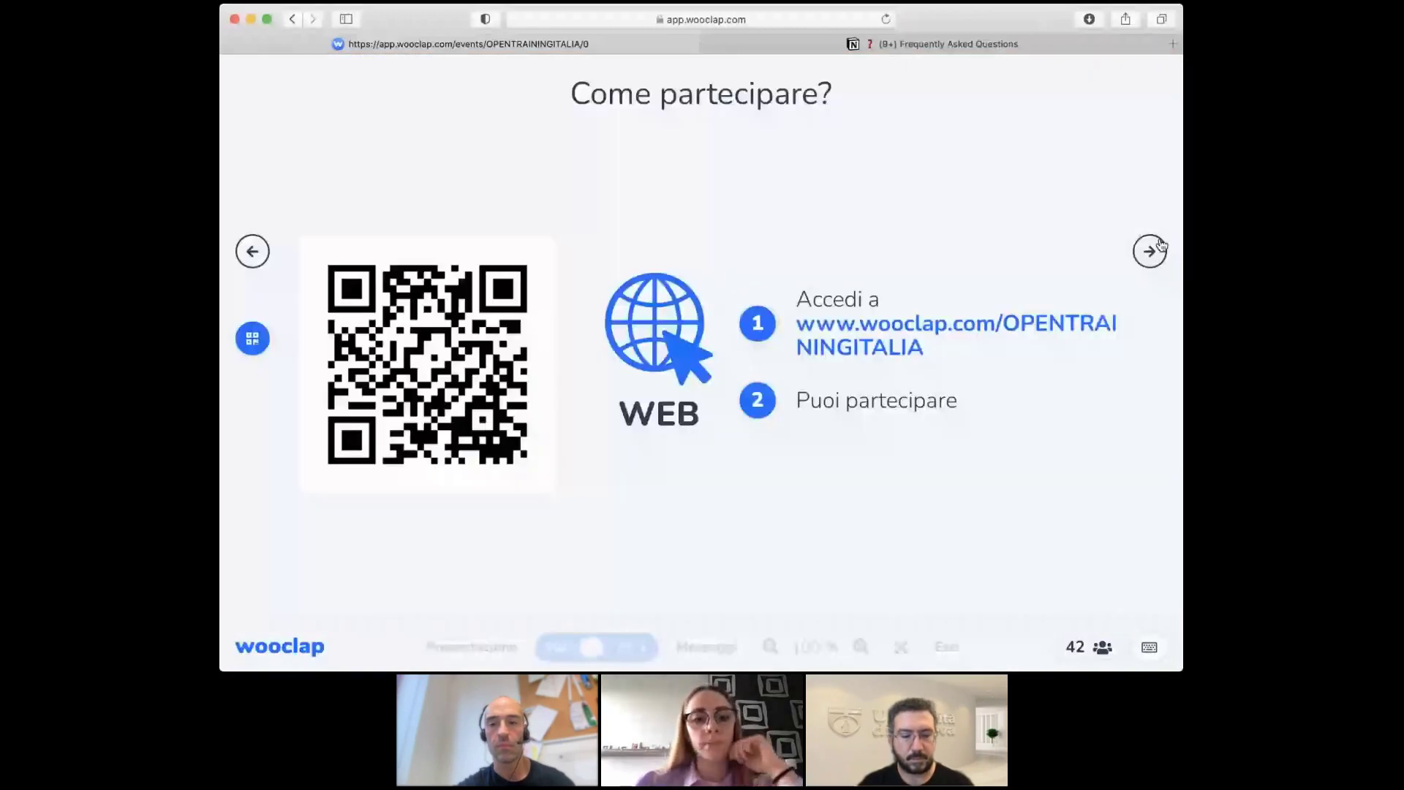
click(1161, 245)
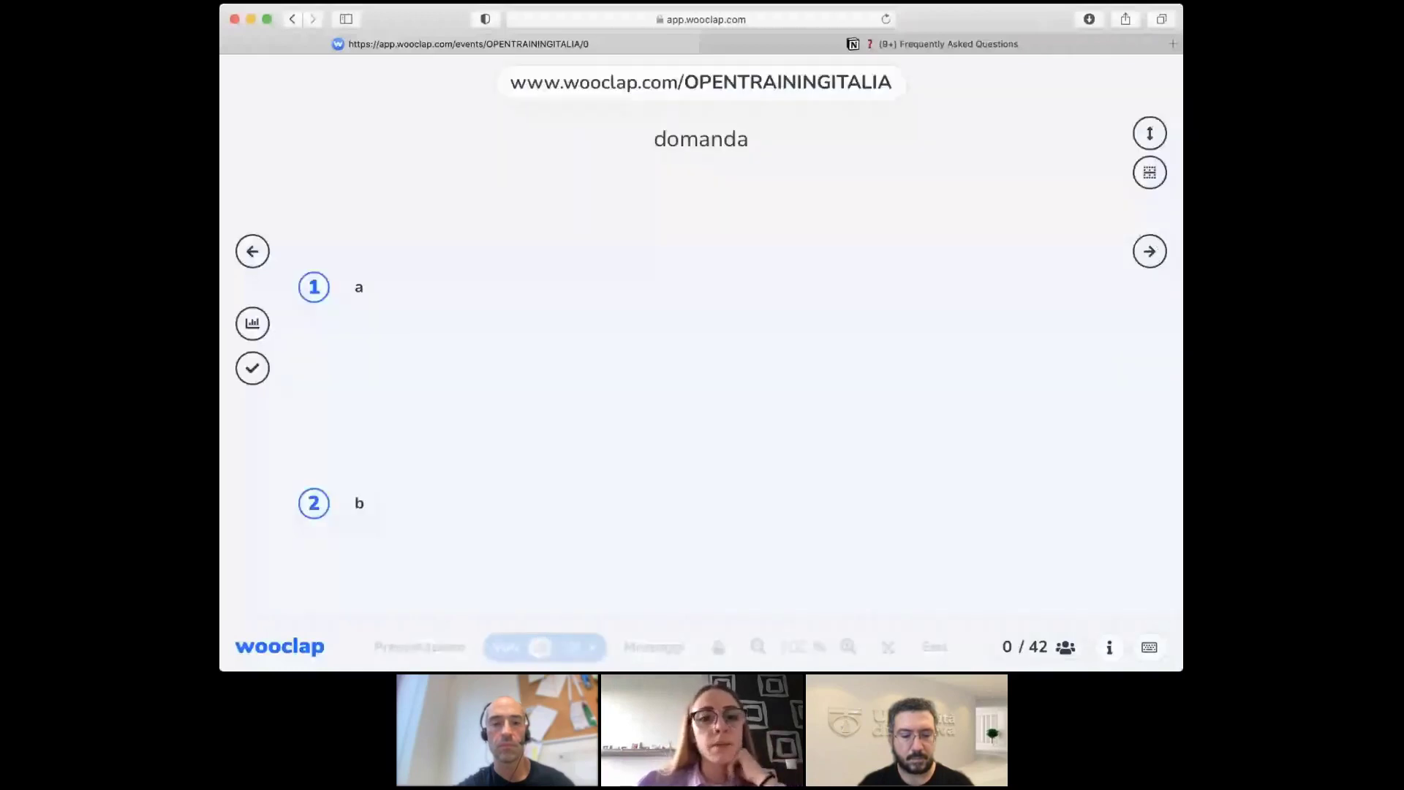
click(1143, 263)
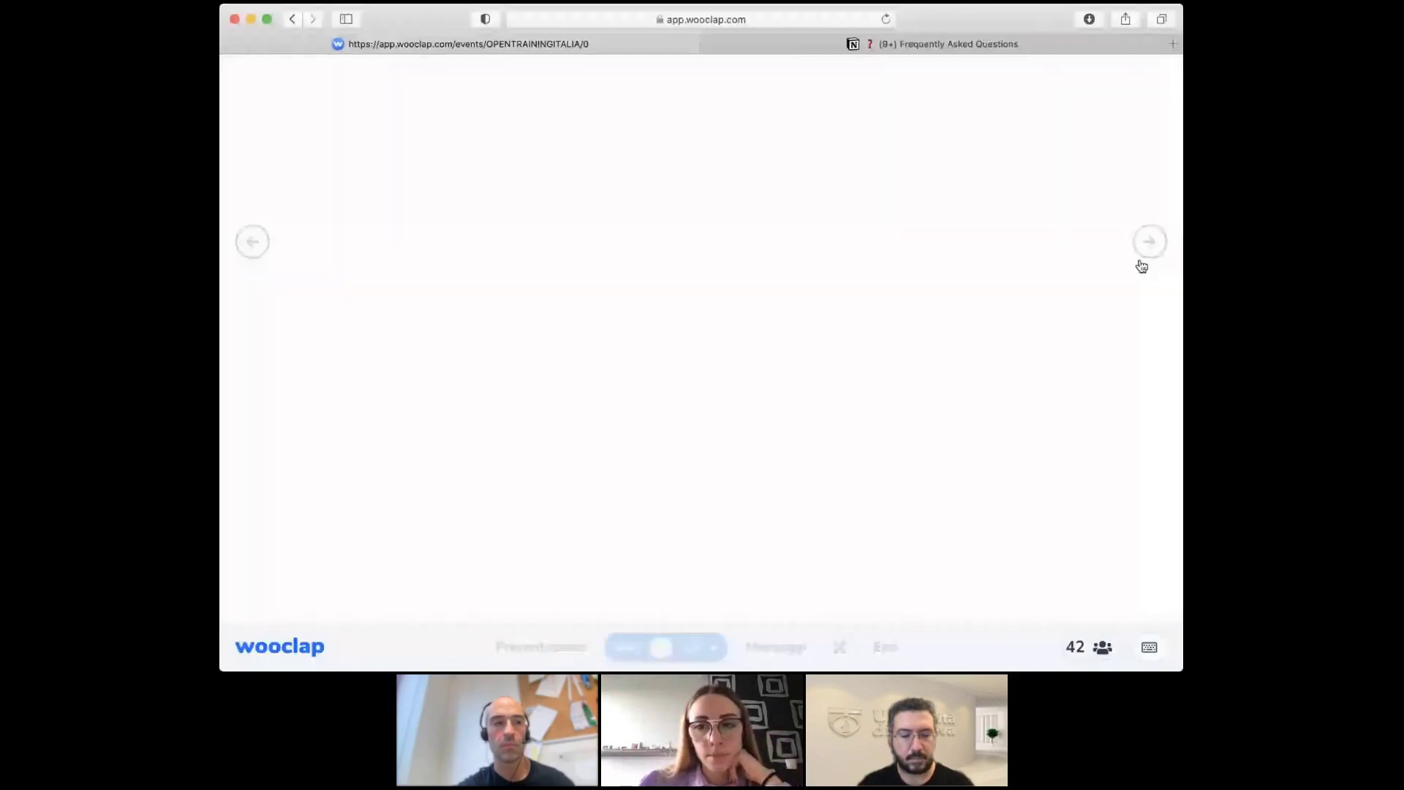
click(1150, 242)
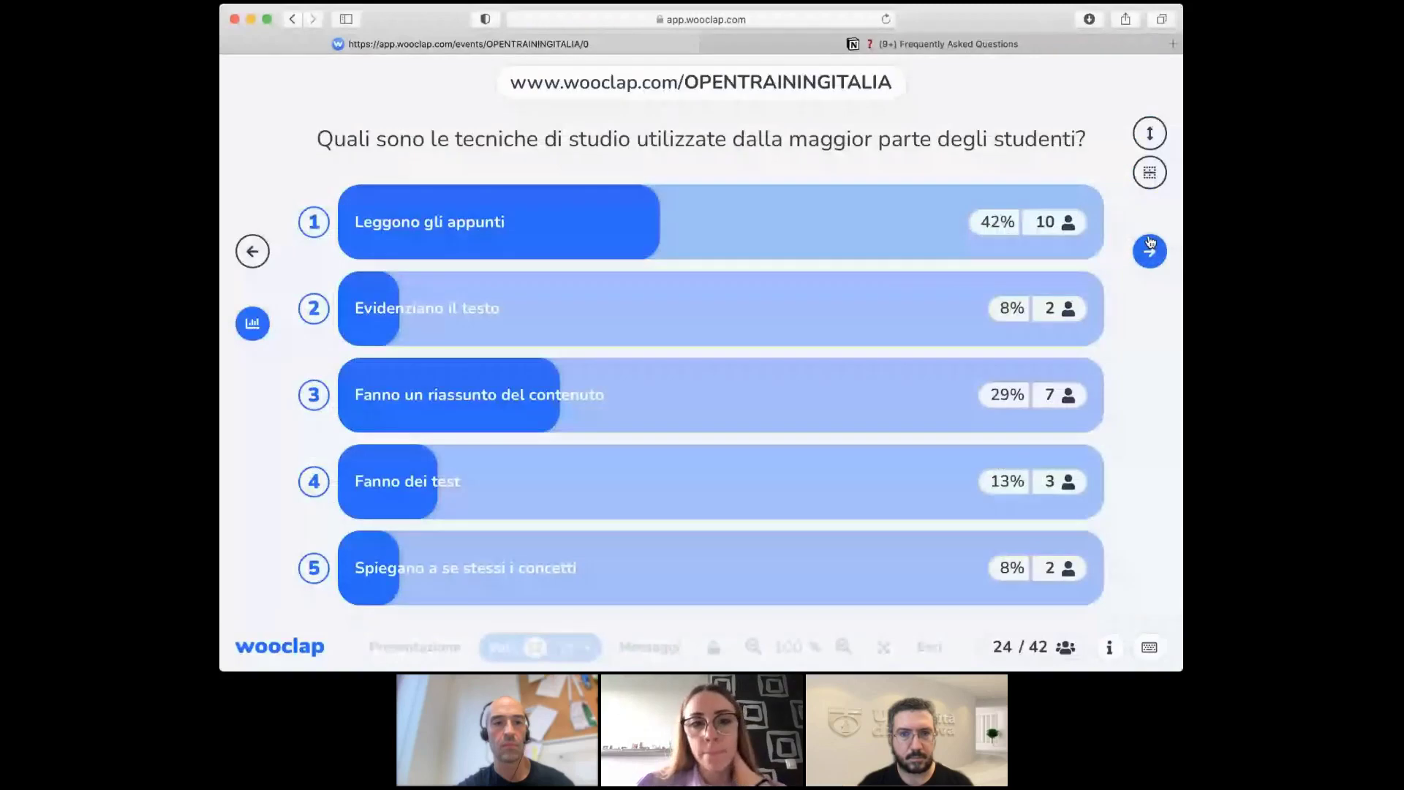
click(1150, 249)
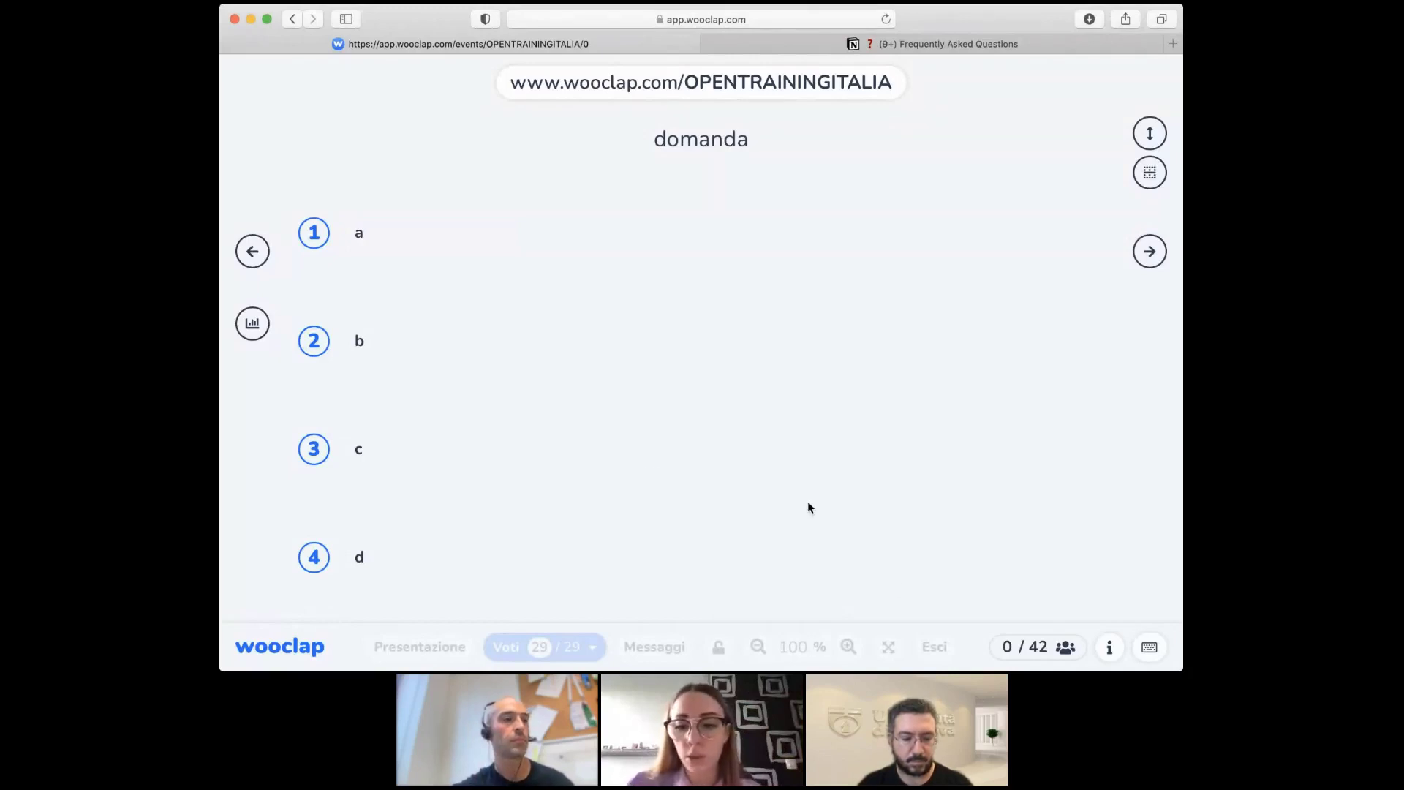
click(934, 646)
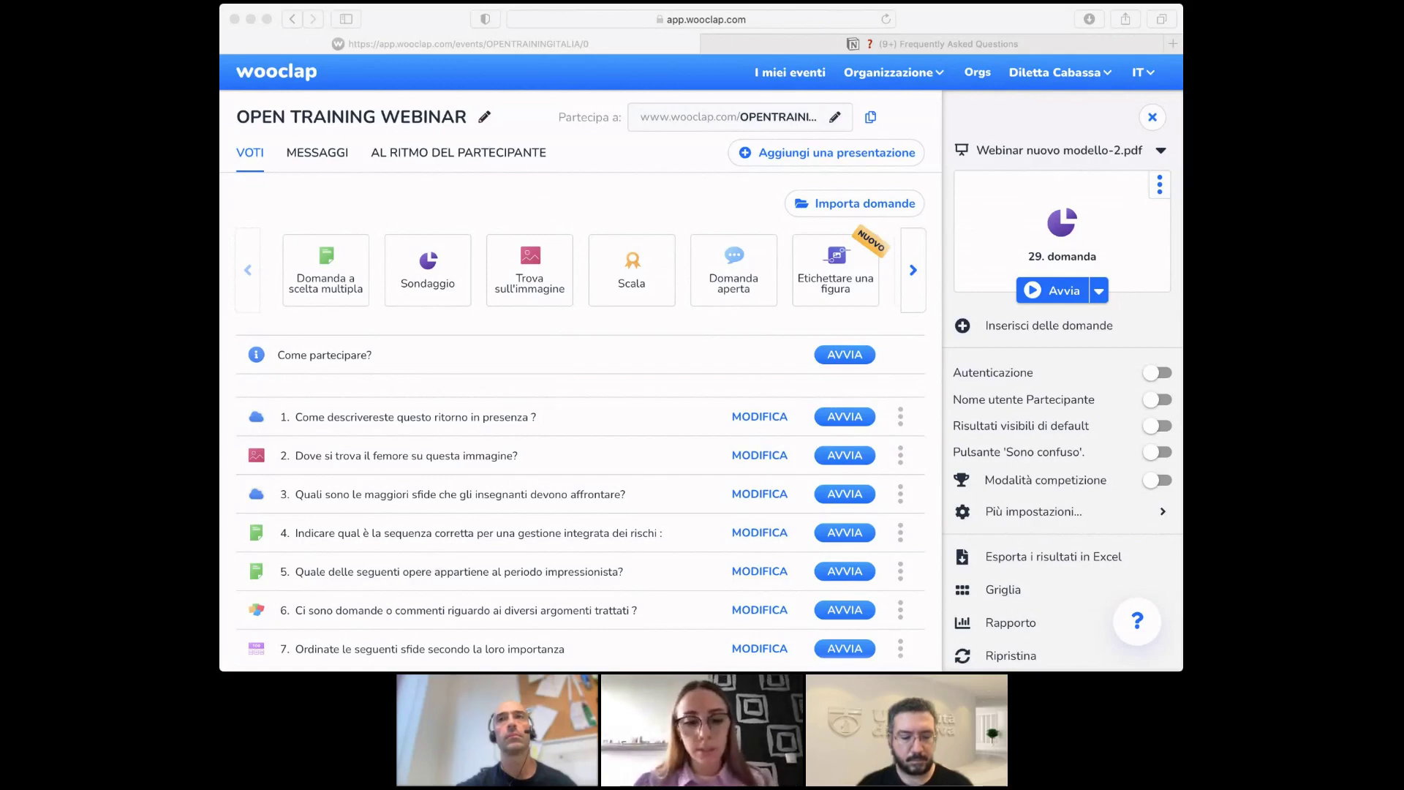
- Browse the question types through to Judgment SCT and look through the event's question list for an existing example
click(303, 199)
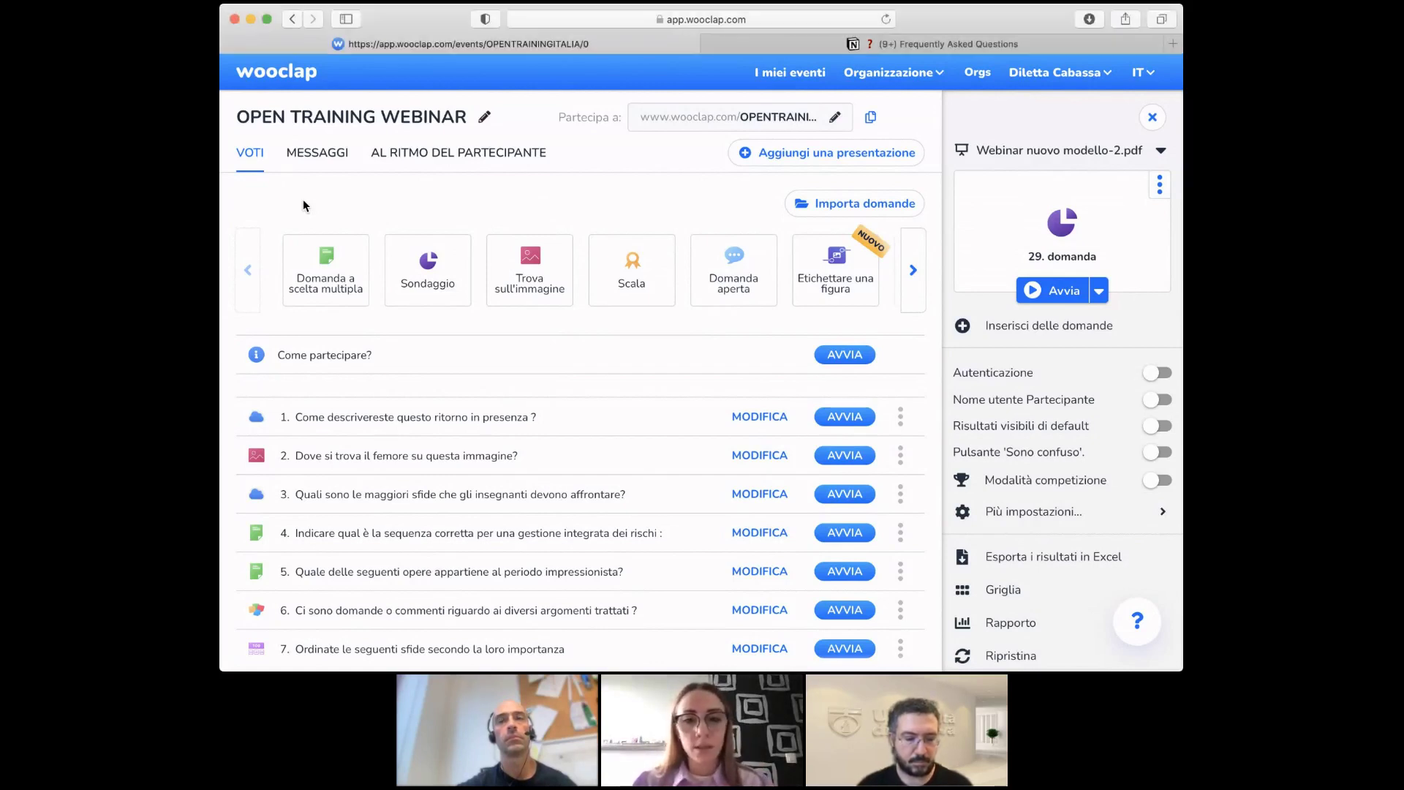
click(923, 293)
click(923, 292)
click(924, 292)
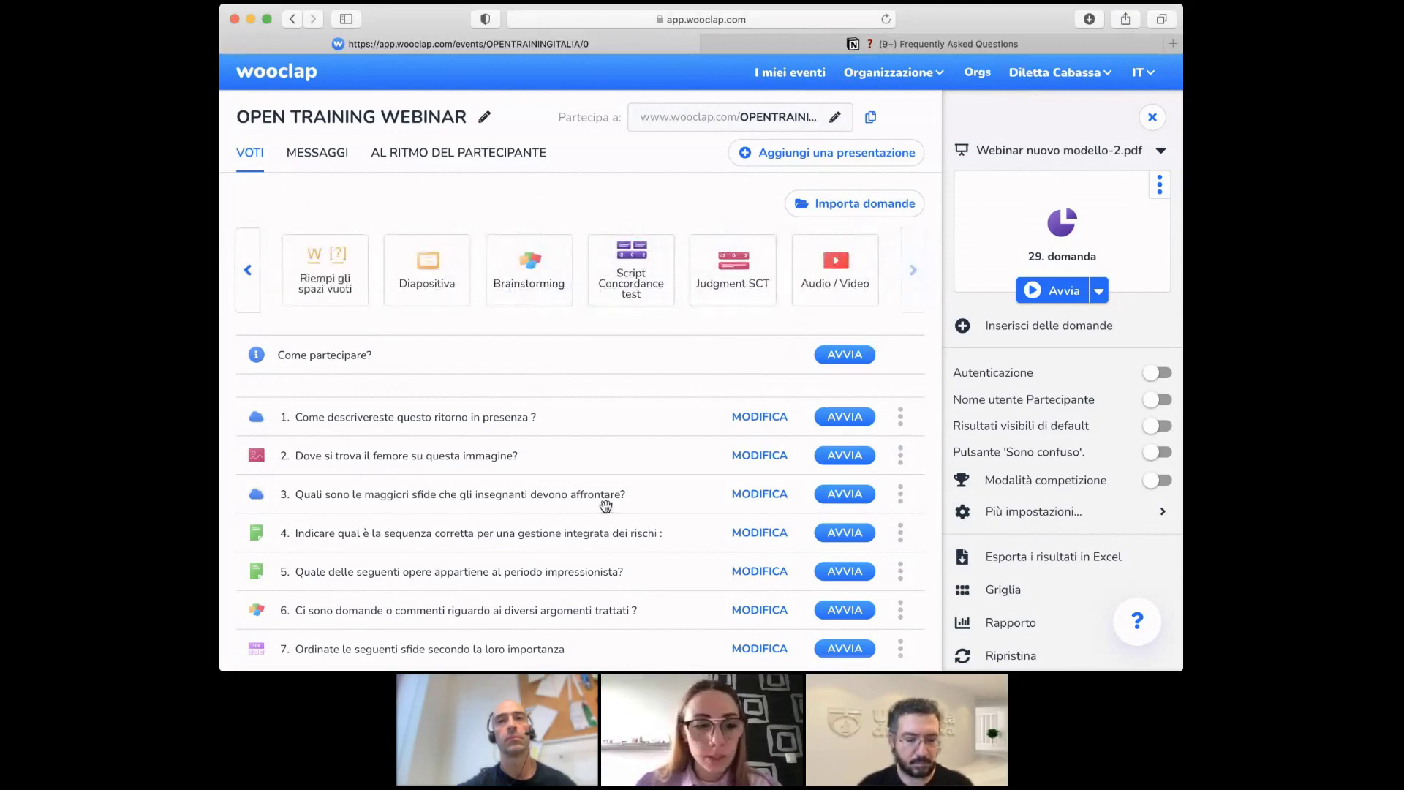
scroll(606, 506, down, 3)
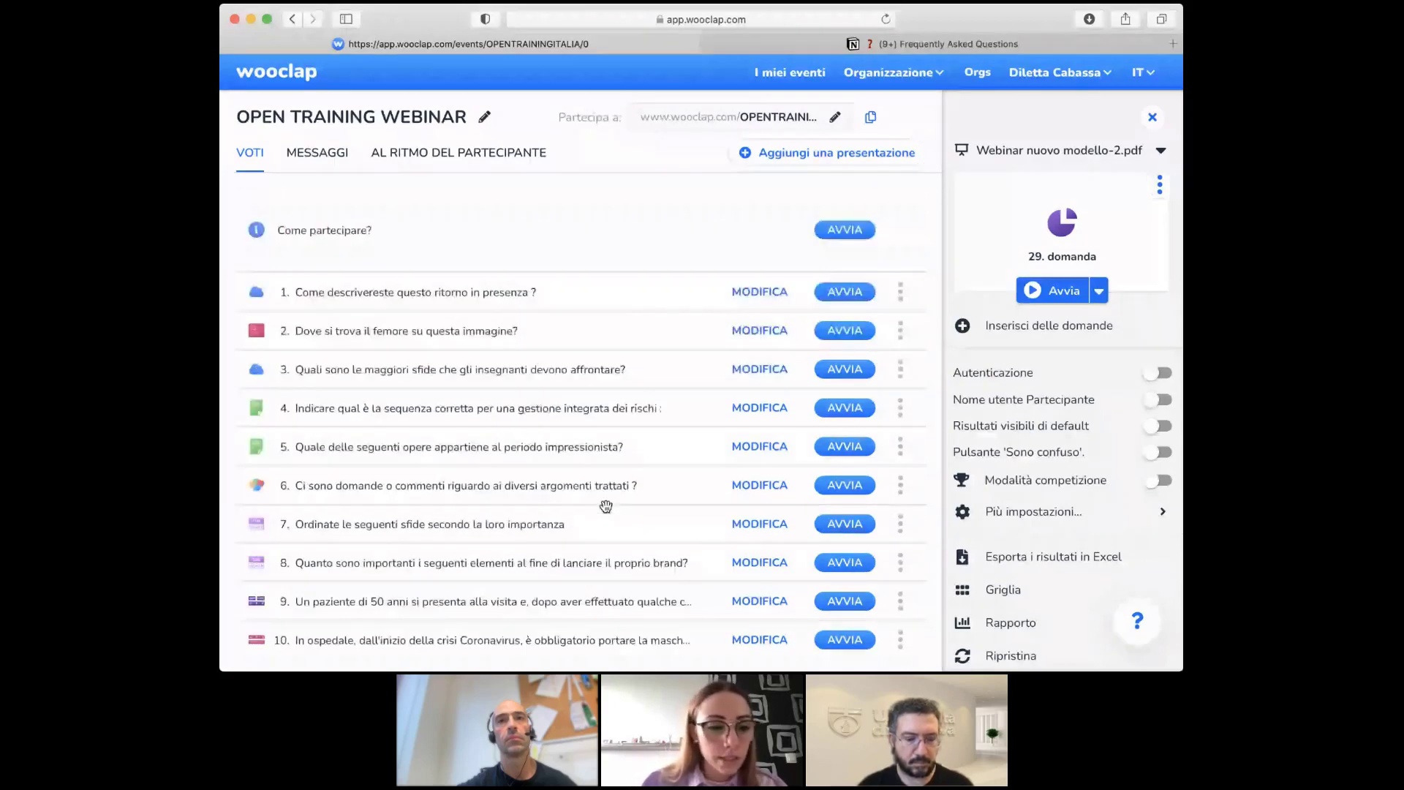
scroll(668, 534, down, 2)
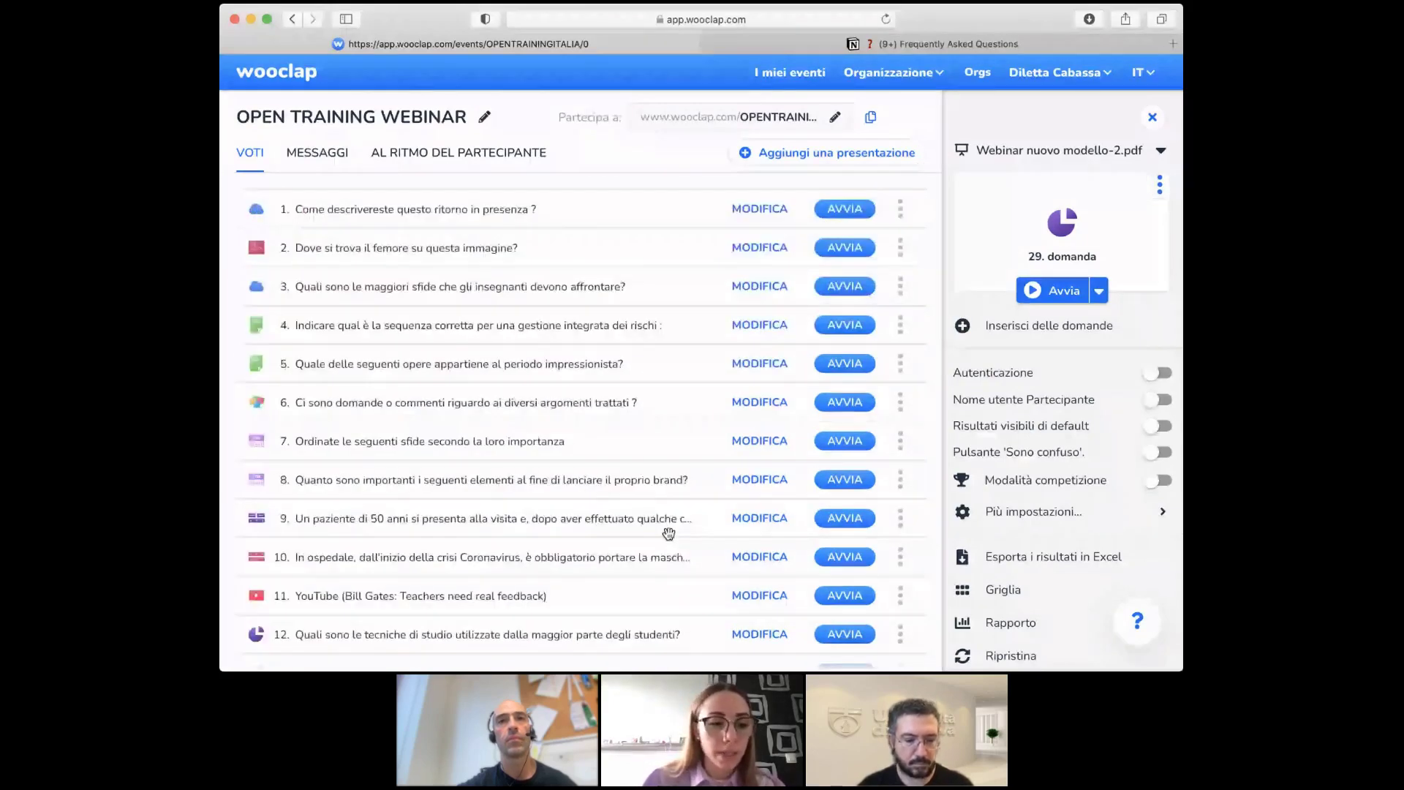
scroll(669, 534, down, 4)
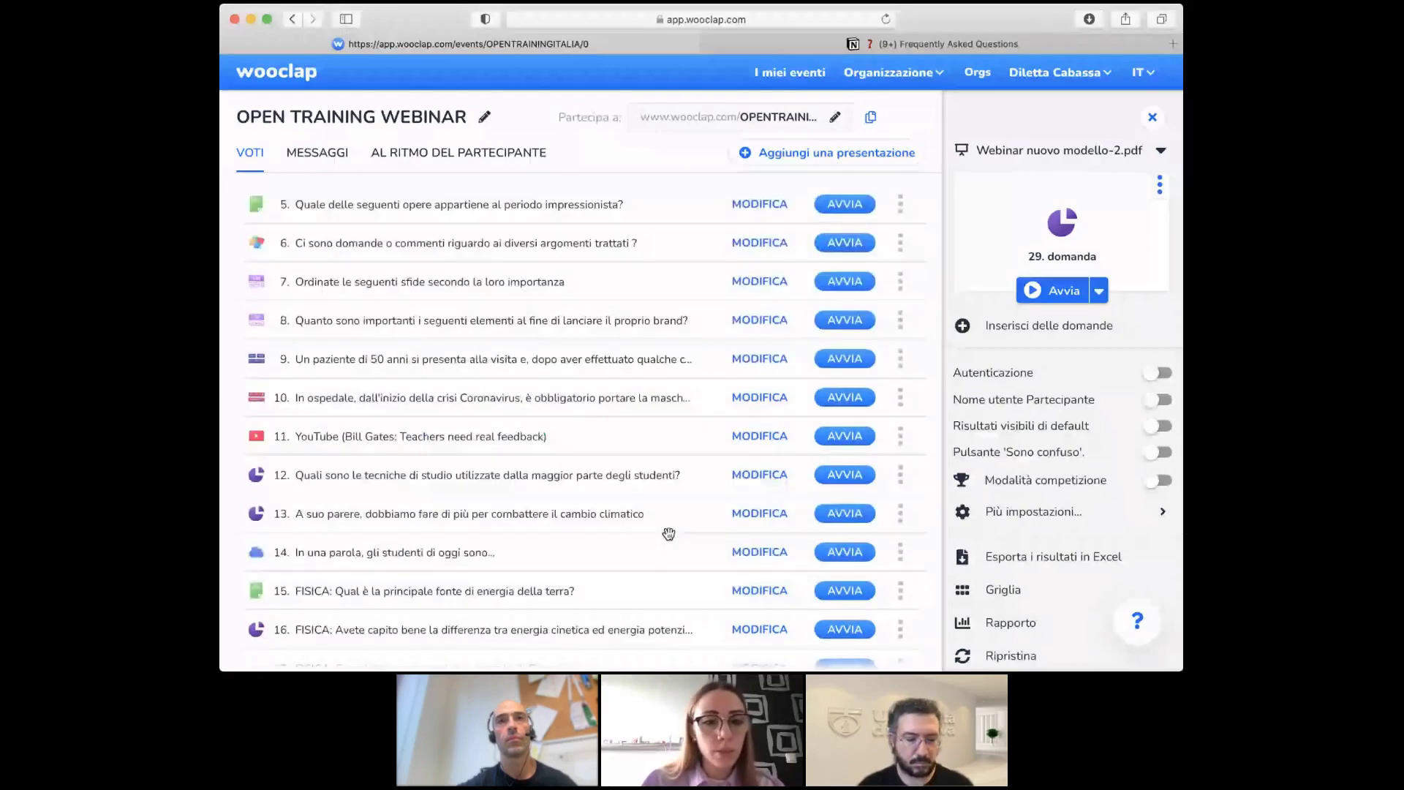
scroll(669, 534, down, 1)
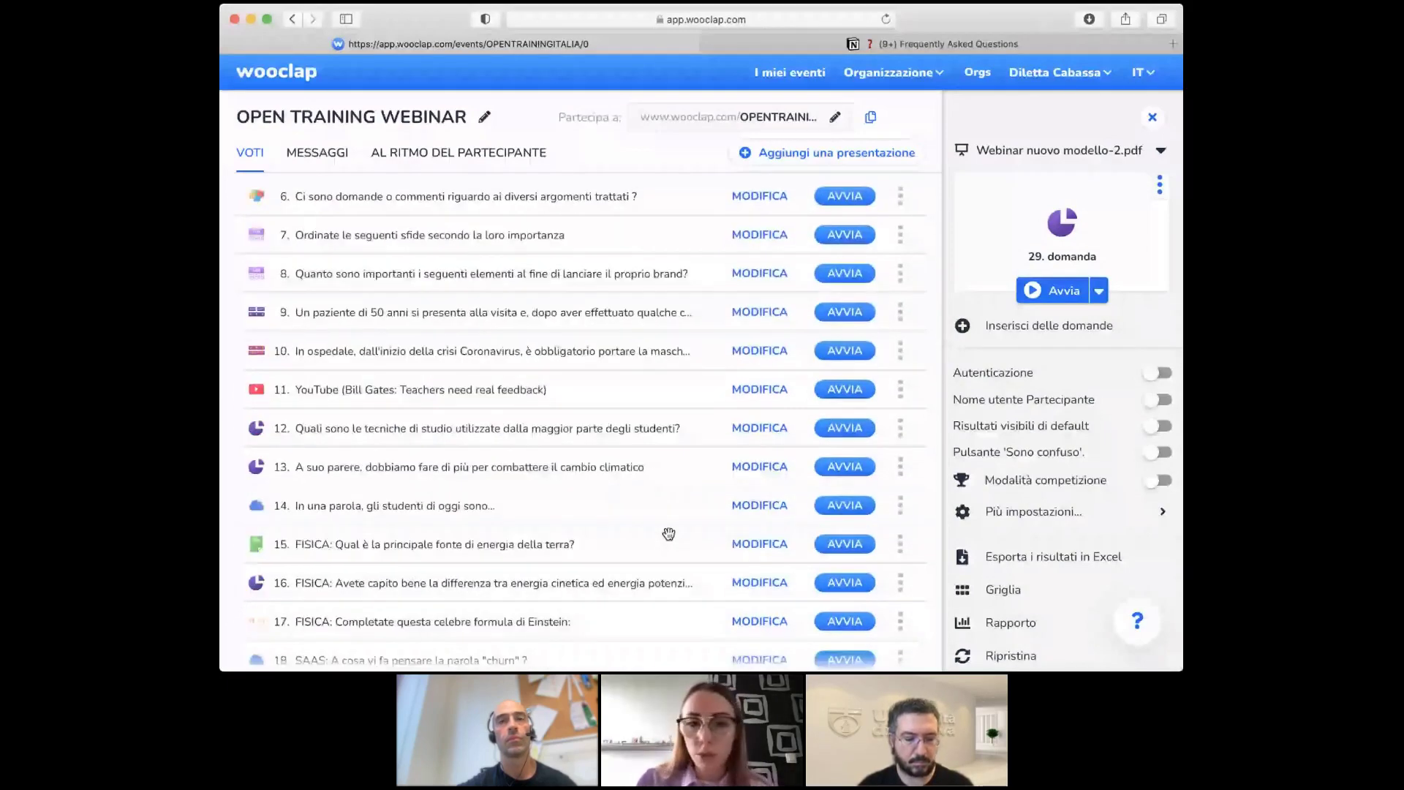
- Launch question 10 about wearing masks in hospital, display its full title on the whole screen, and return to the normal question view
click(628, 357)
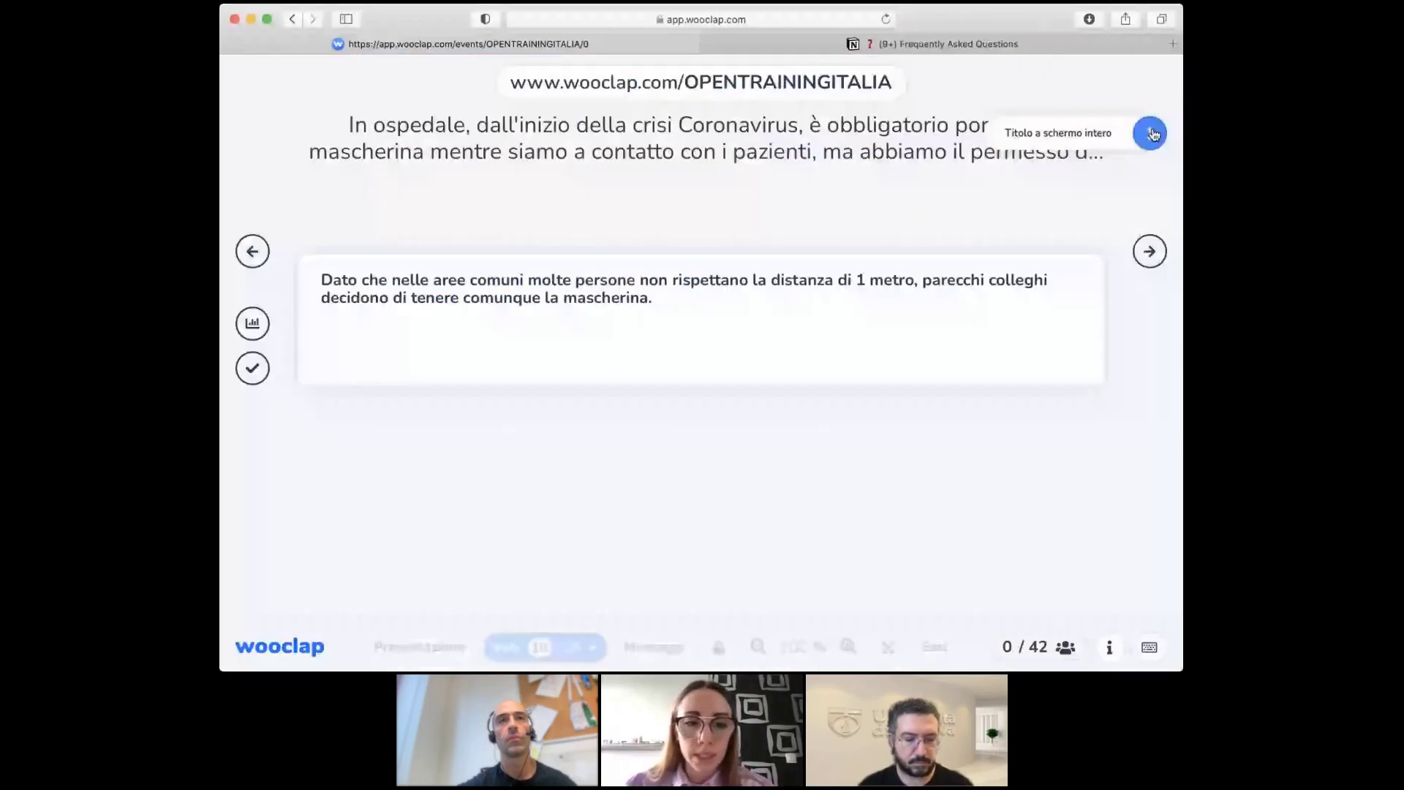
click(1151, 134)
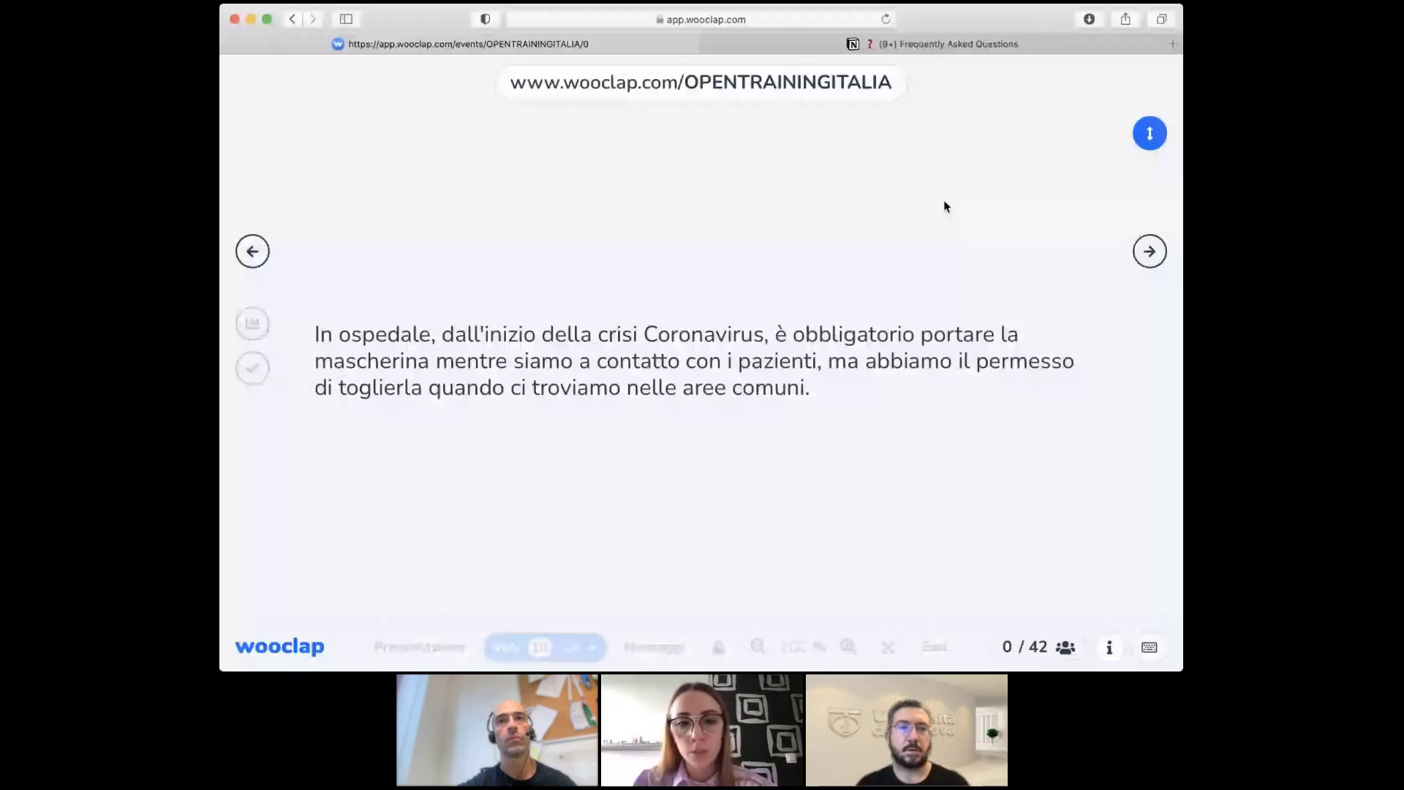
key(Right)
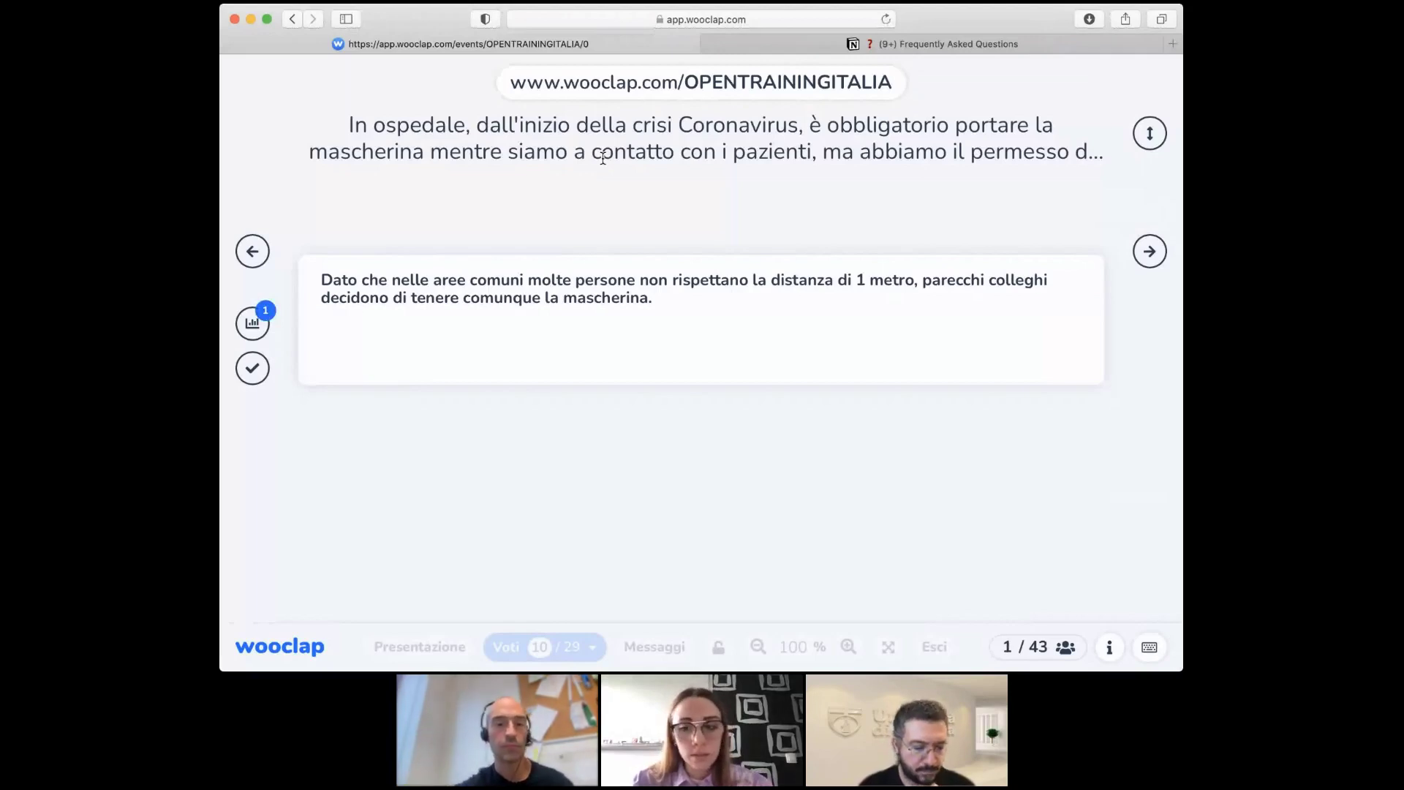
- Show the participants' results for the hospital mask question, reveal the experts' answers alongside them, and exit the vote
click(248, 324)
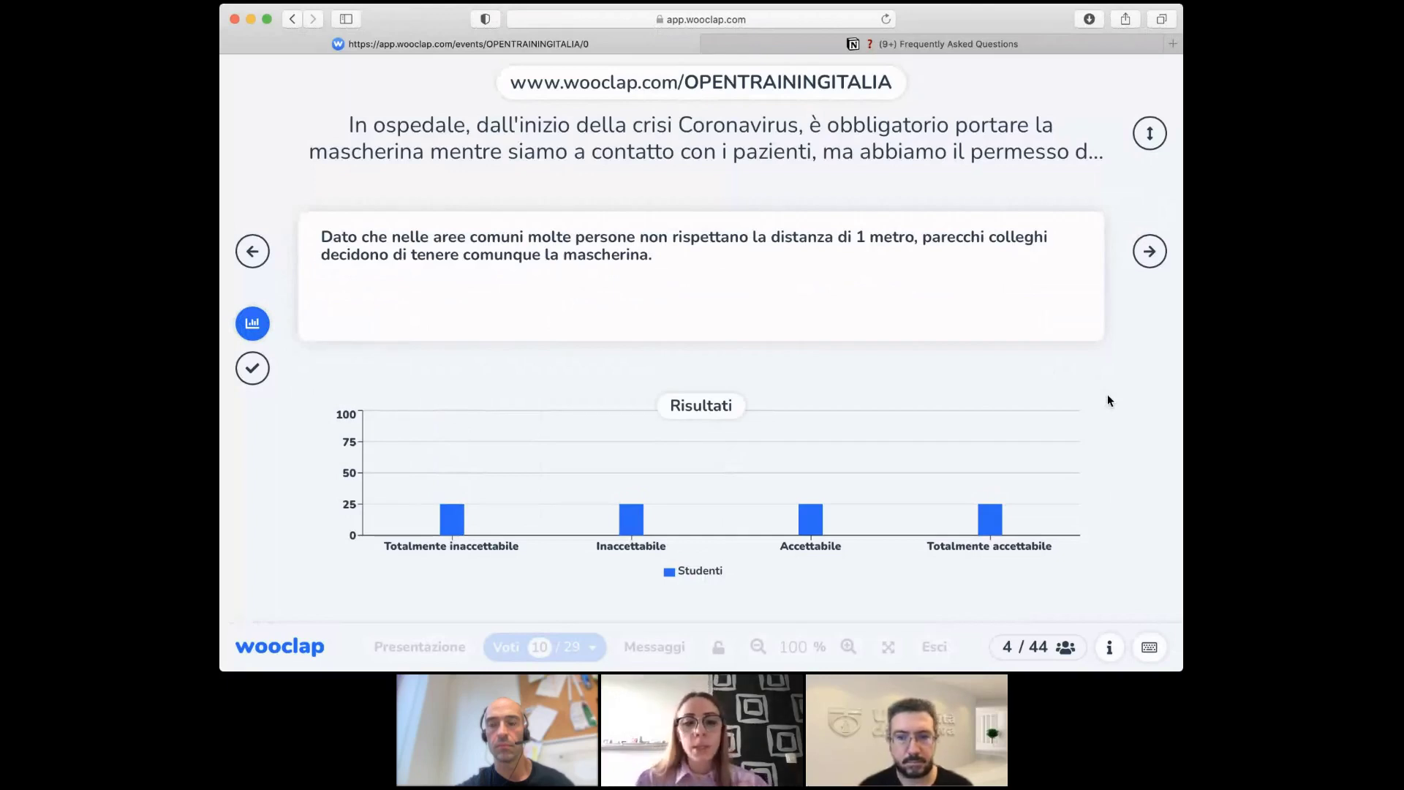
click(262, 368)
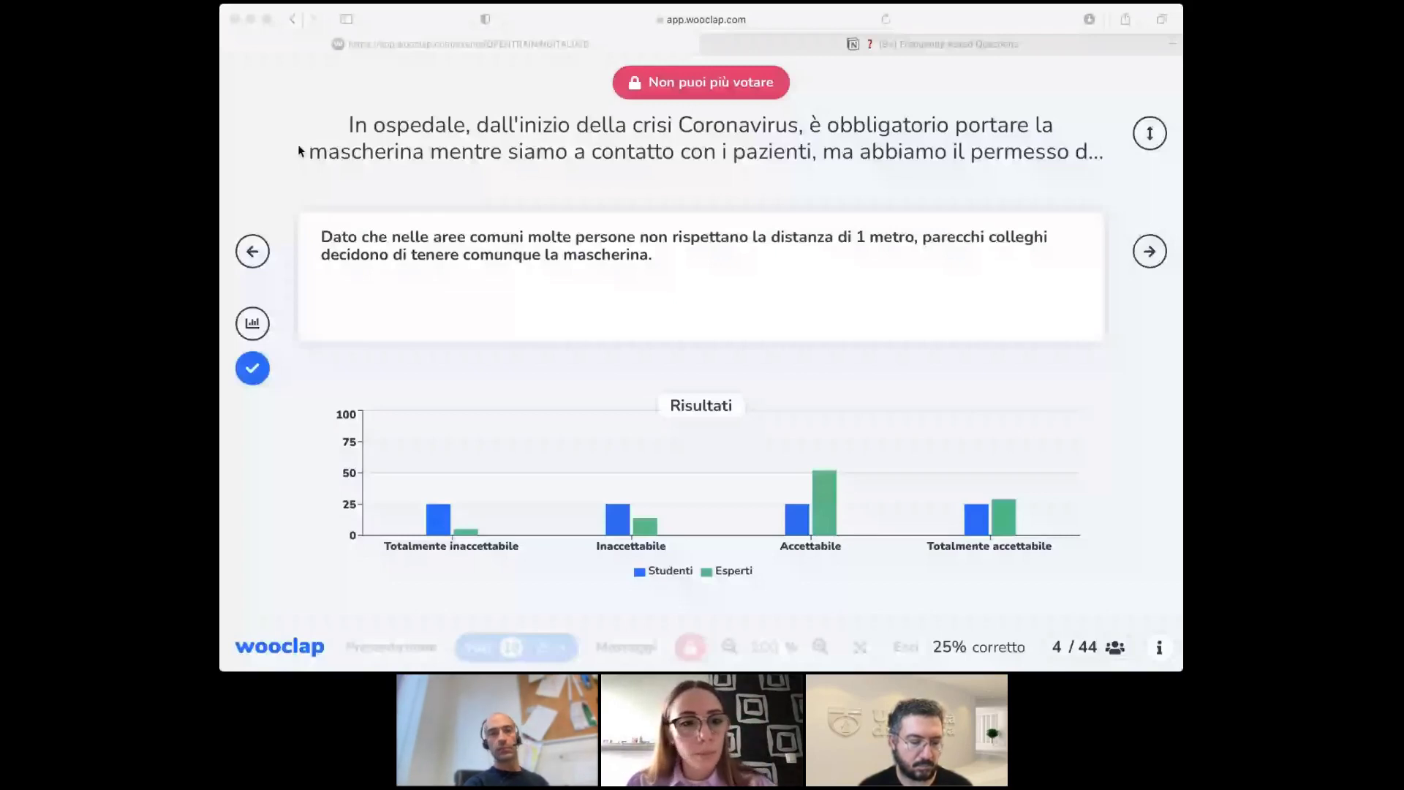
key(Escape)
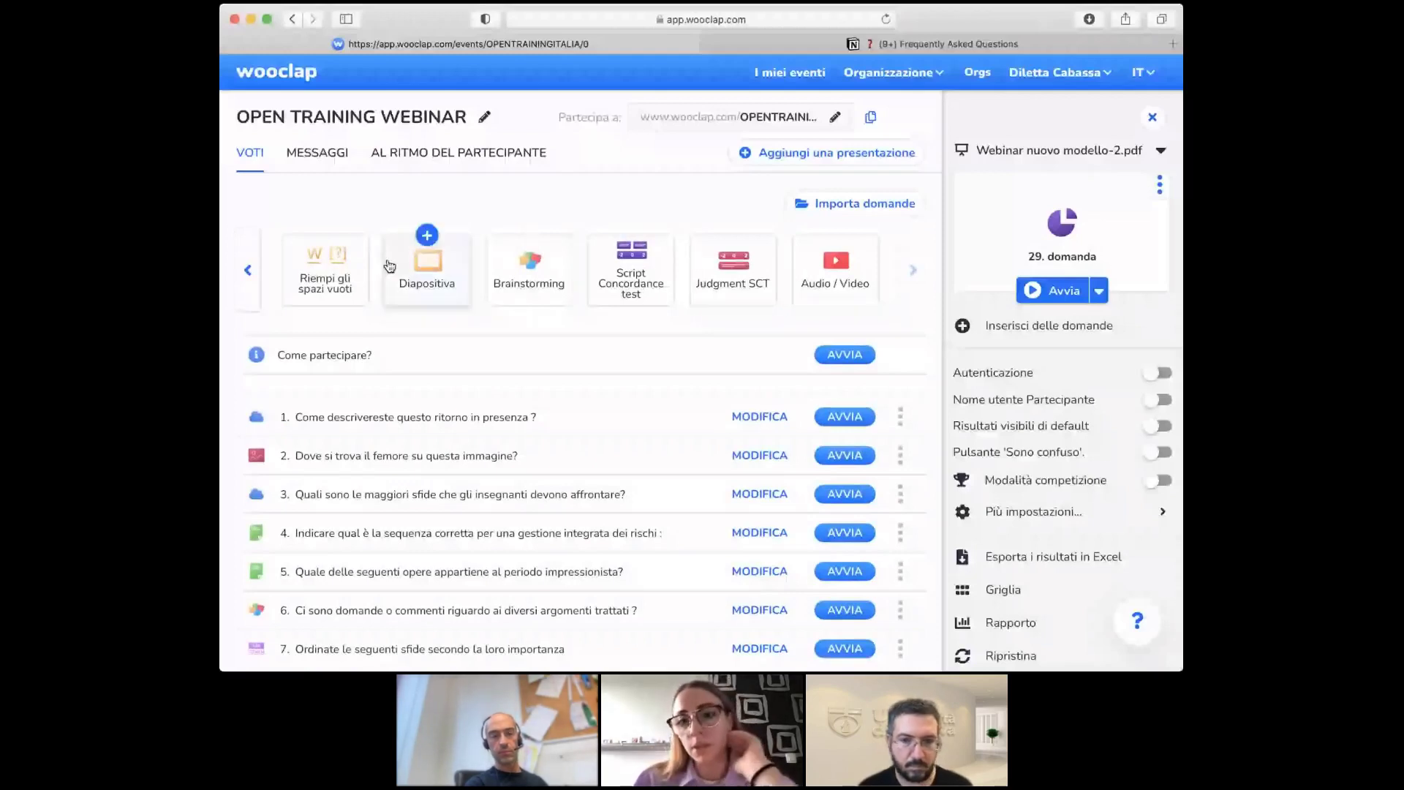
- Open a new fill-in-the-blanks question to view its settings, leave without saving, and browse back through the question types
click(318, 298)
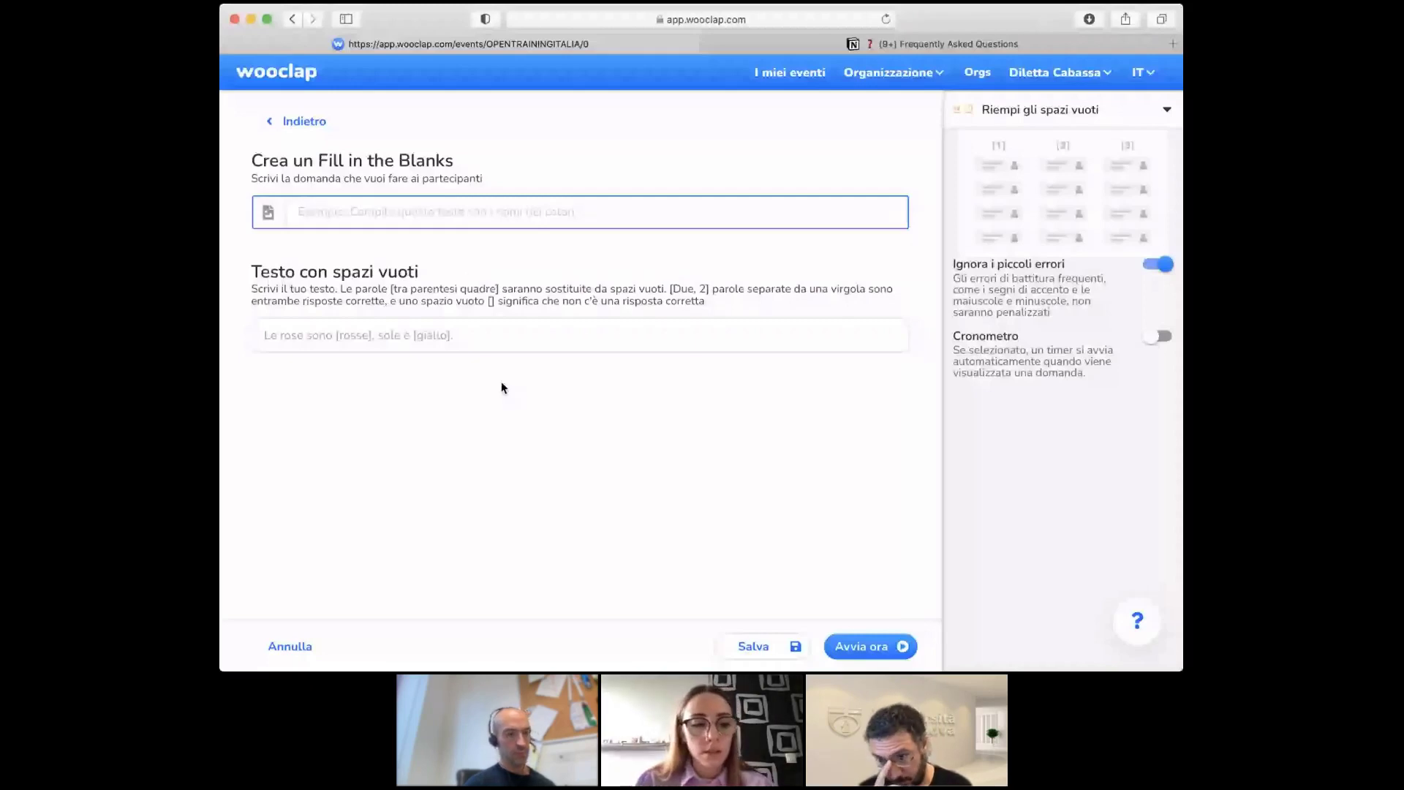
click(289, 648)
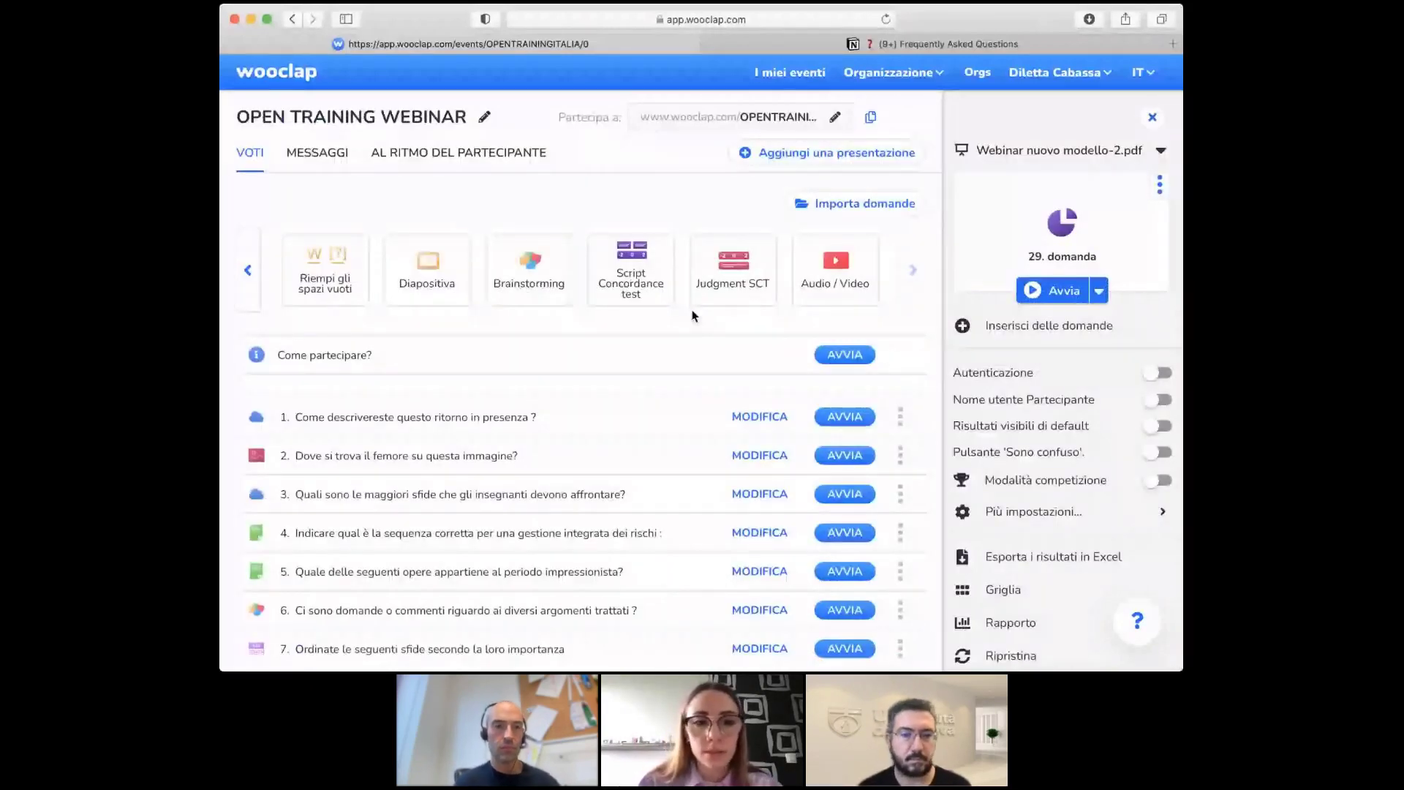
click(250, 275)
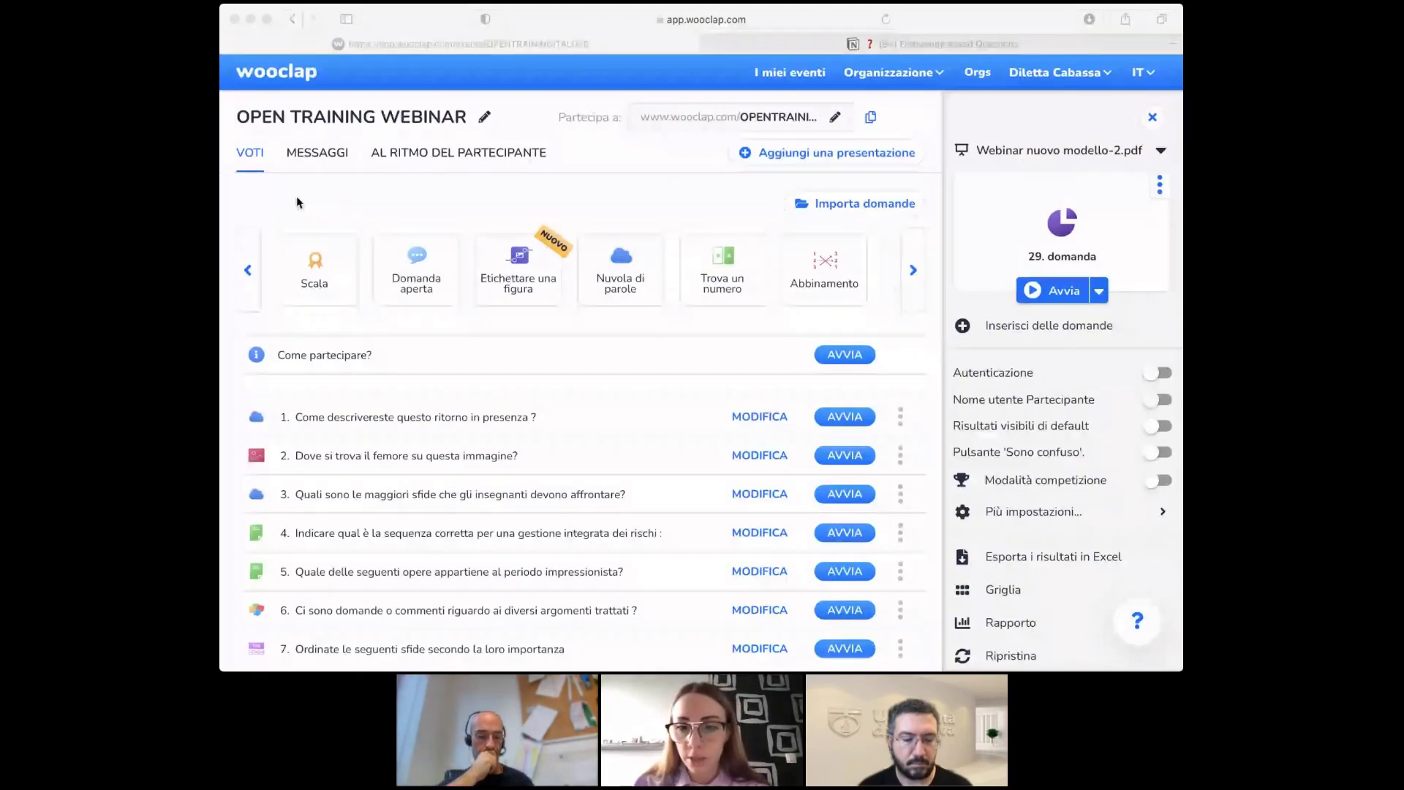
- Open the event's additional settings and examine the extra options and the collaborators section
click(1072, 511)
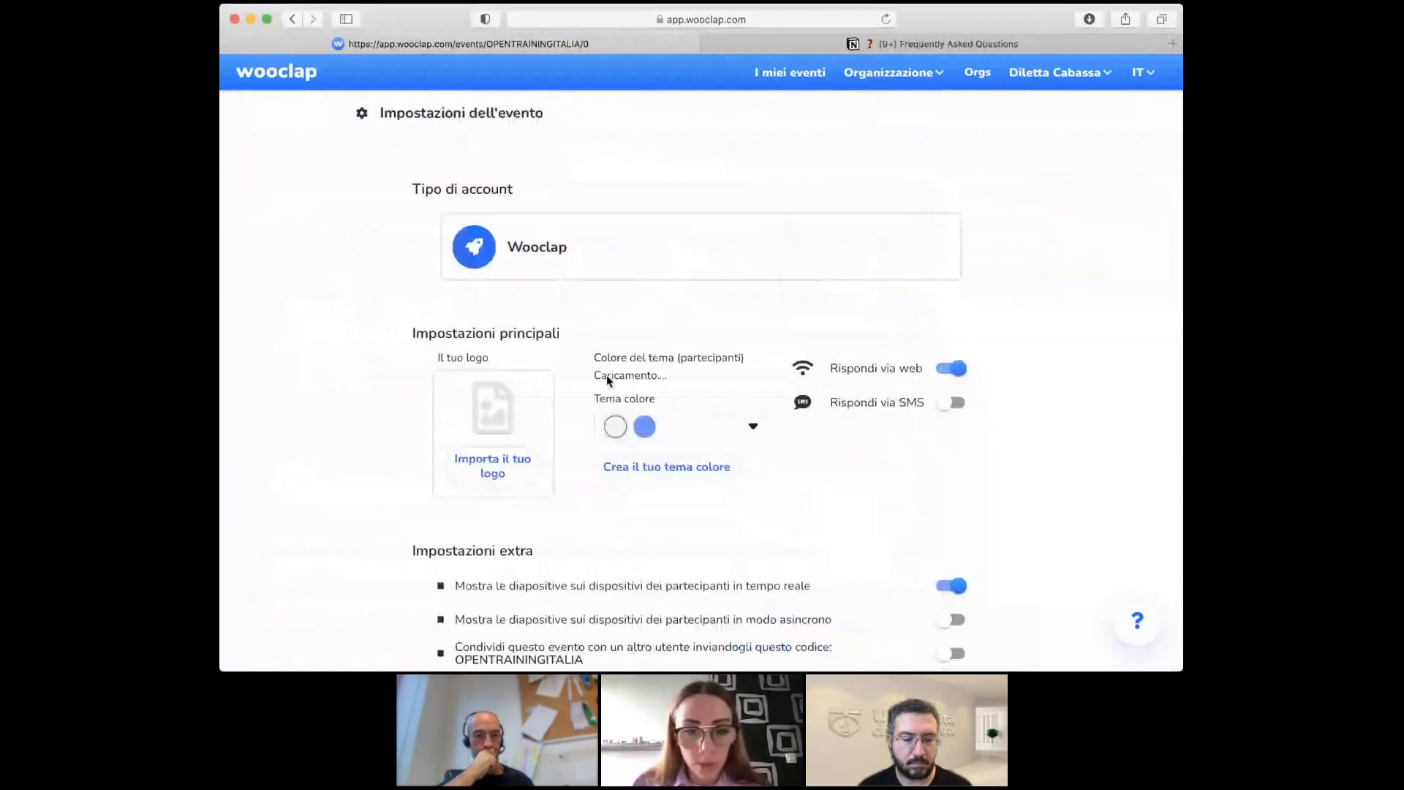
scroll(607, 379, down, 5)
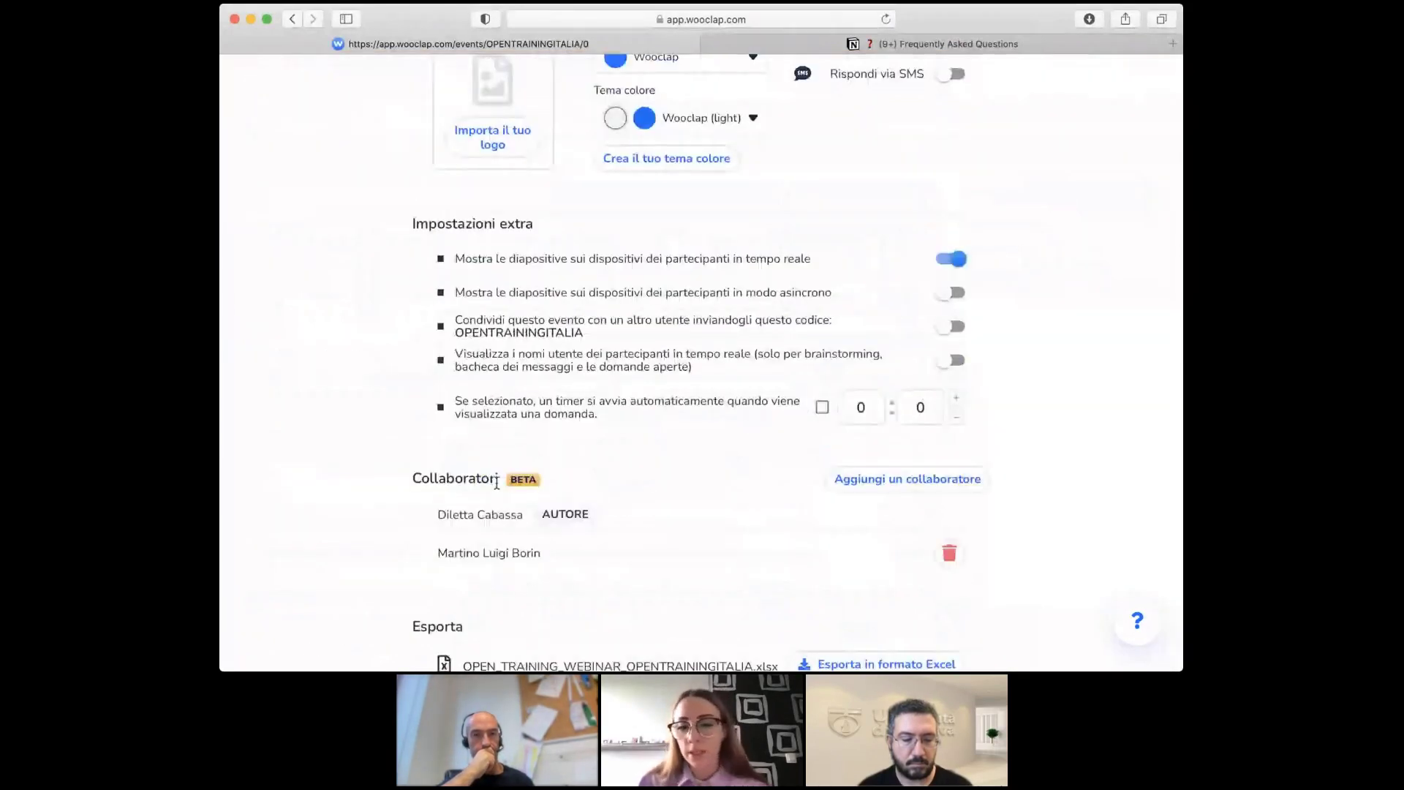